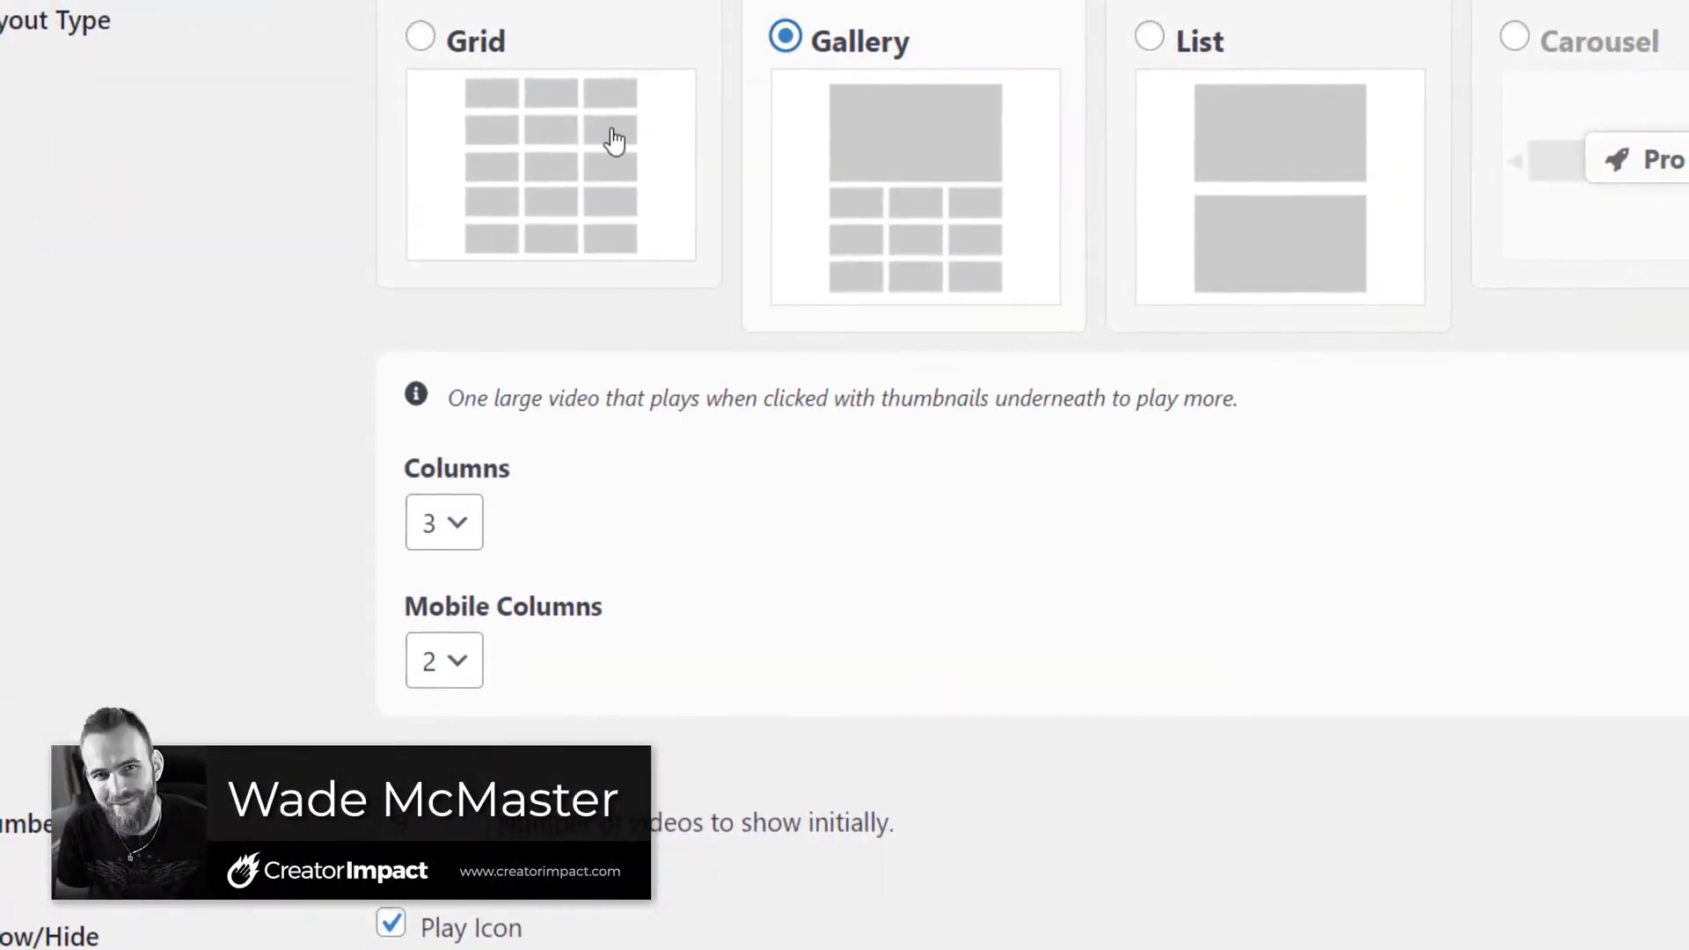
Switch the feed to Gallery layout with 15 videos, then play and close the first video.
left_click(439, 523)
left_click(456, 671)
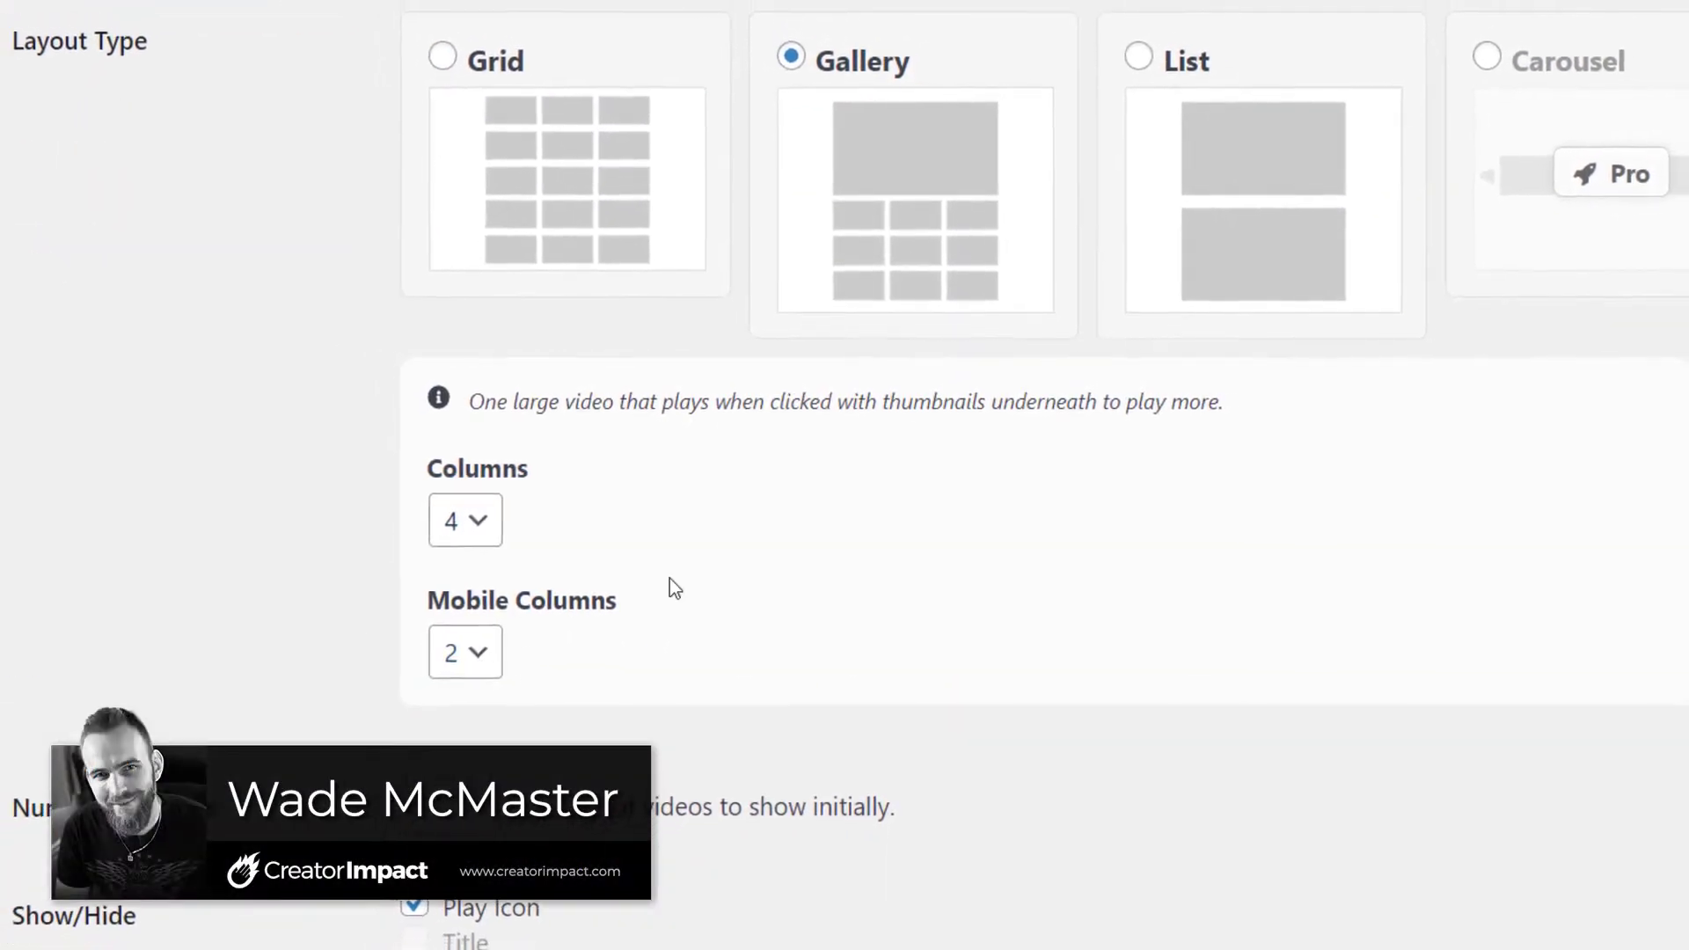
type("15")
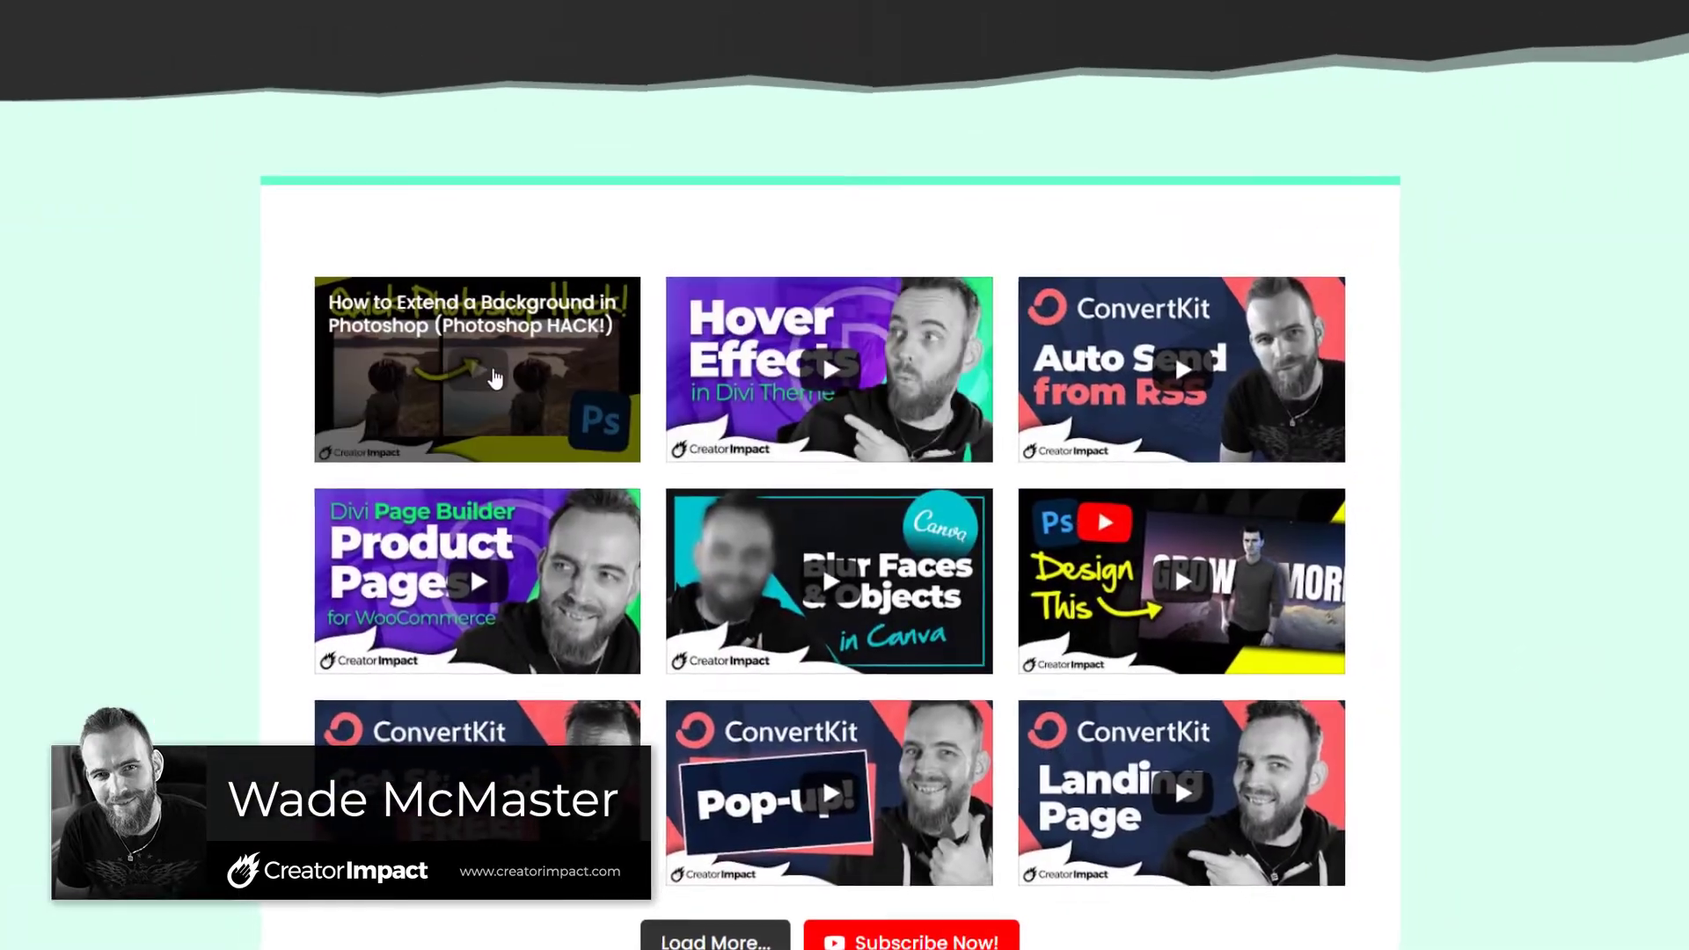
left_click(496, 378)
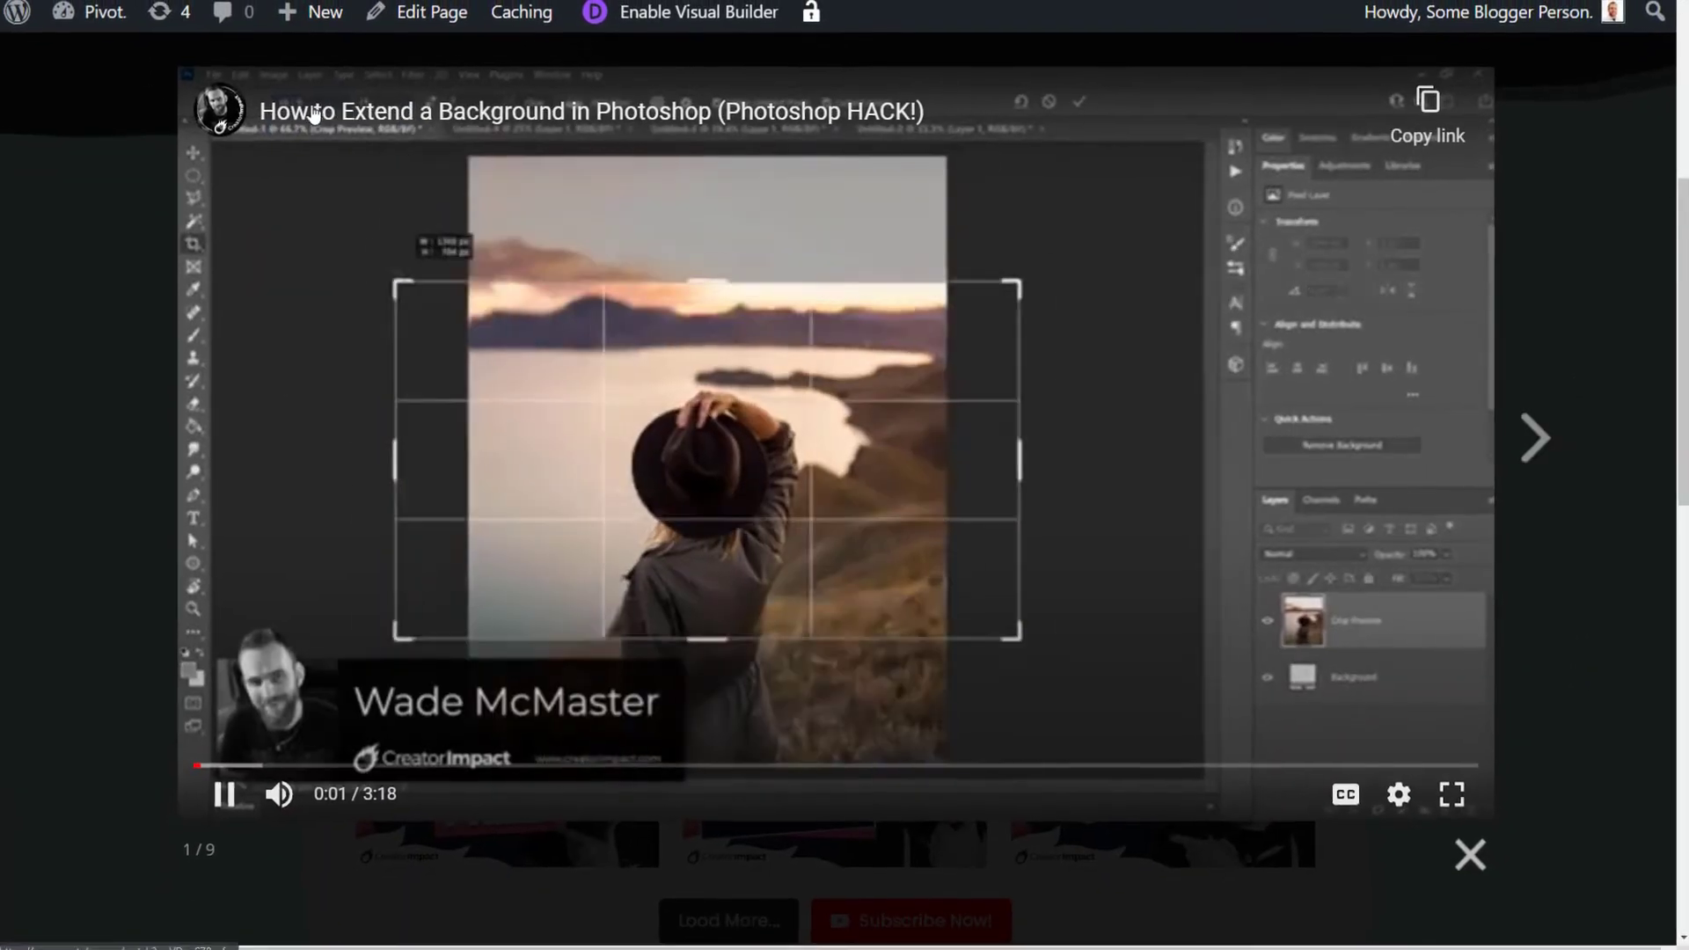
key("Escape")
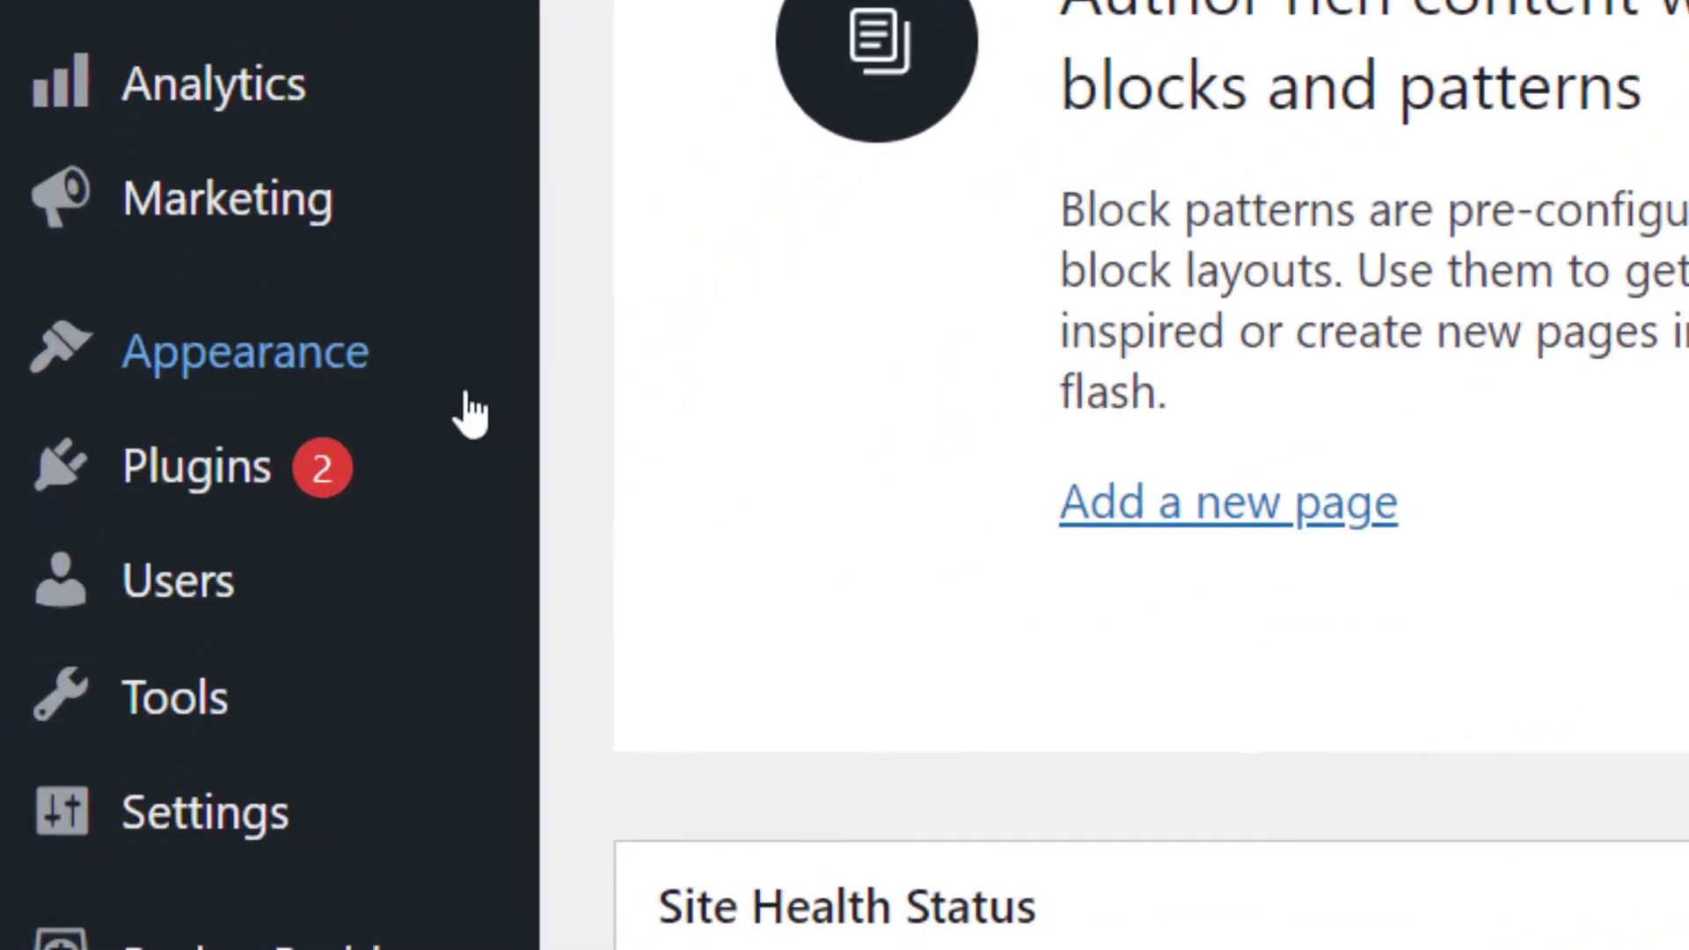
Search plugins for 'smash balloon youtube', then install and activate Feeds for YouTube.
mouse_move(81, 764)
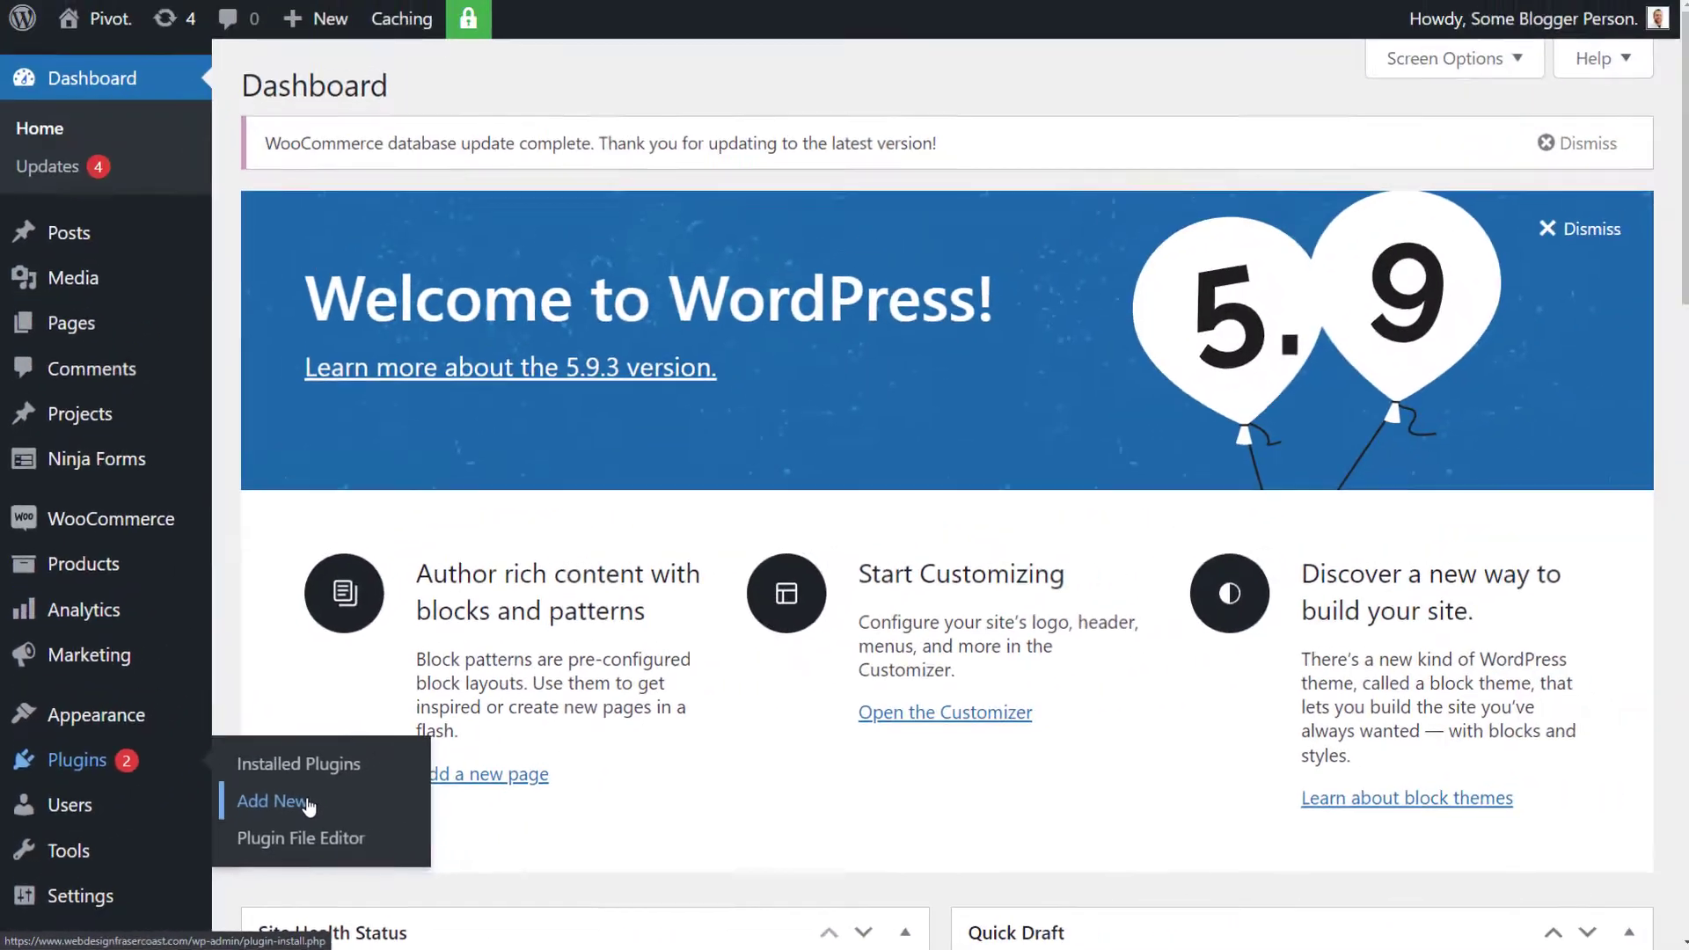
left_click(807, 563)
left_click(1346, 165)
type("smash a")
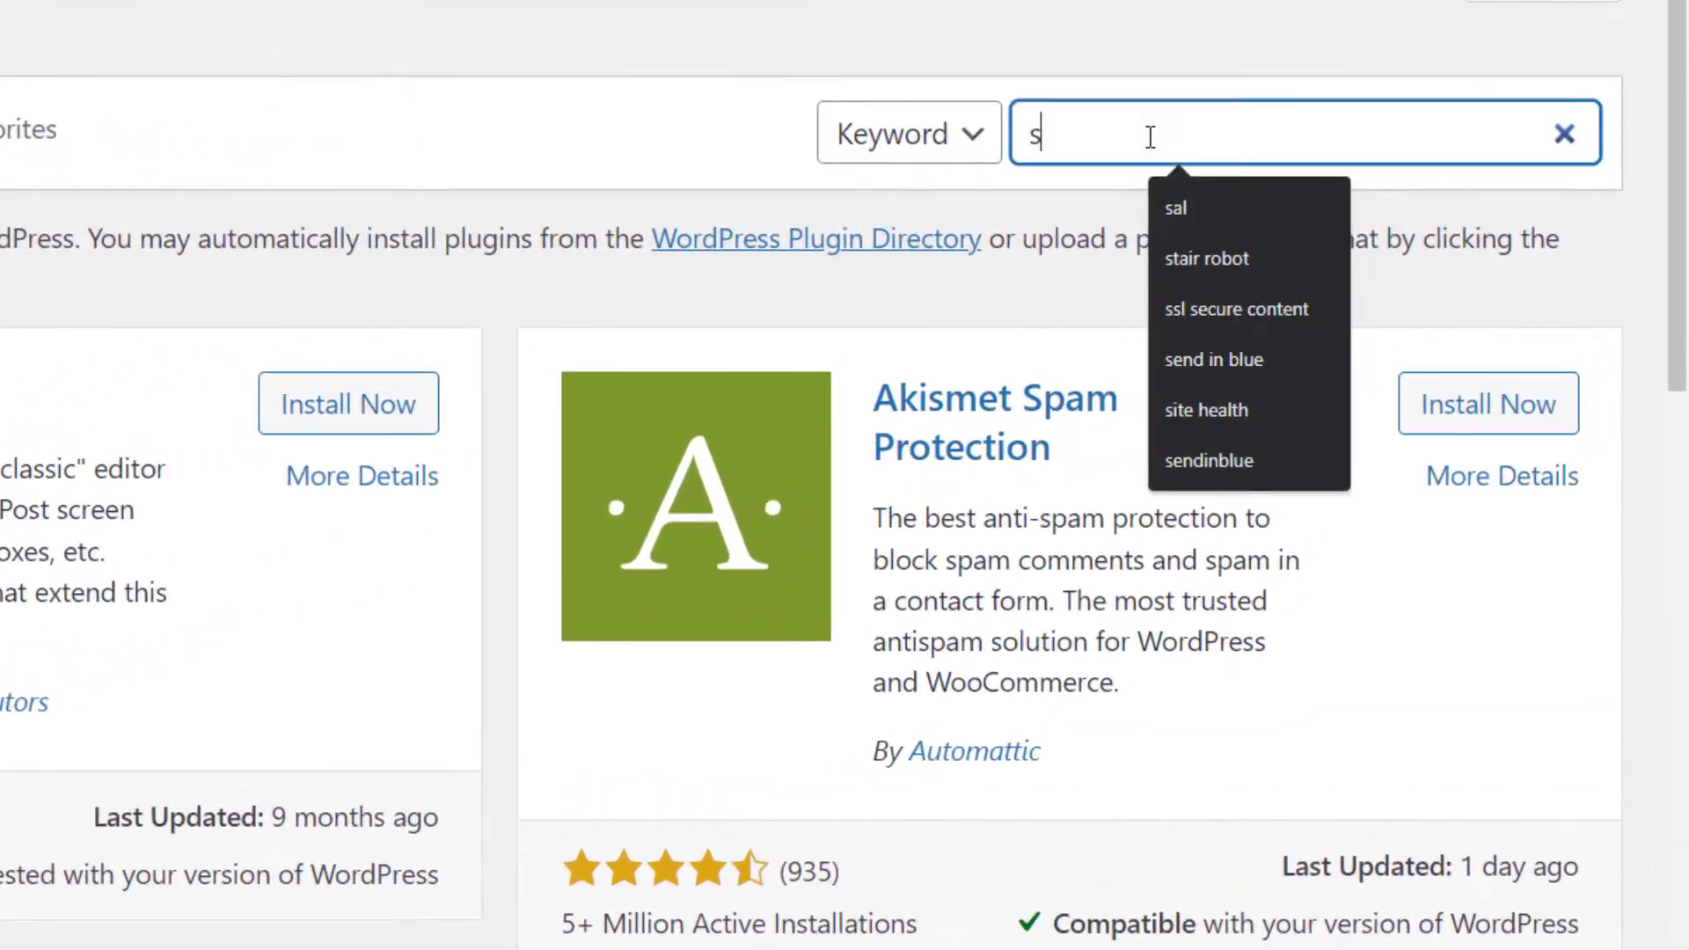
key("BackSpace")
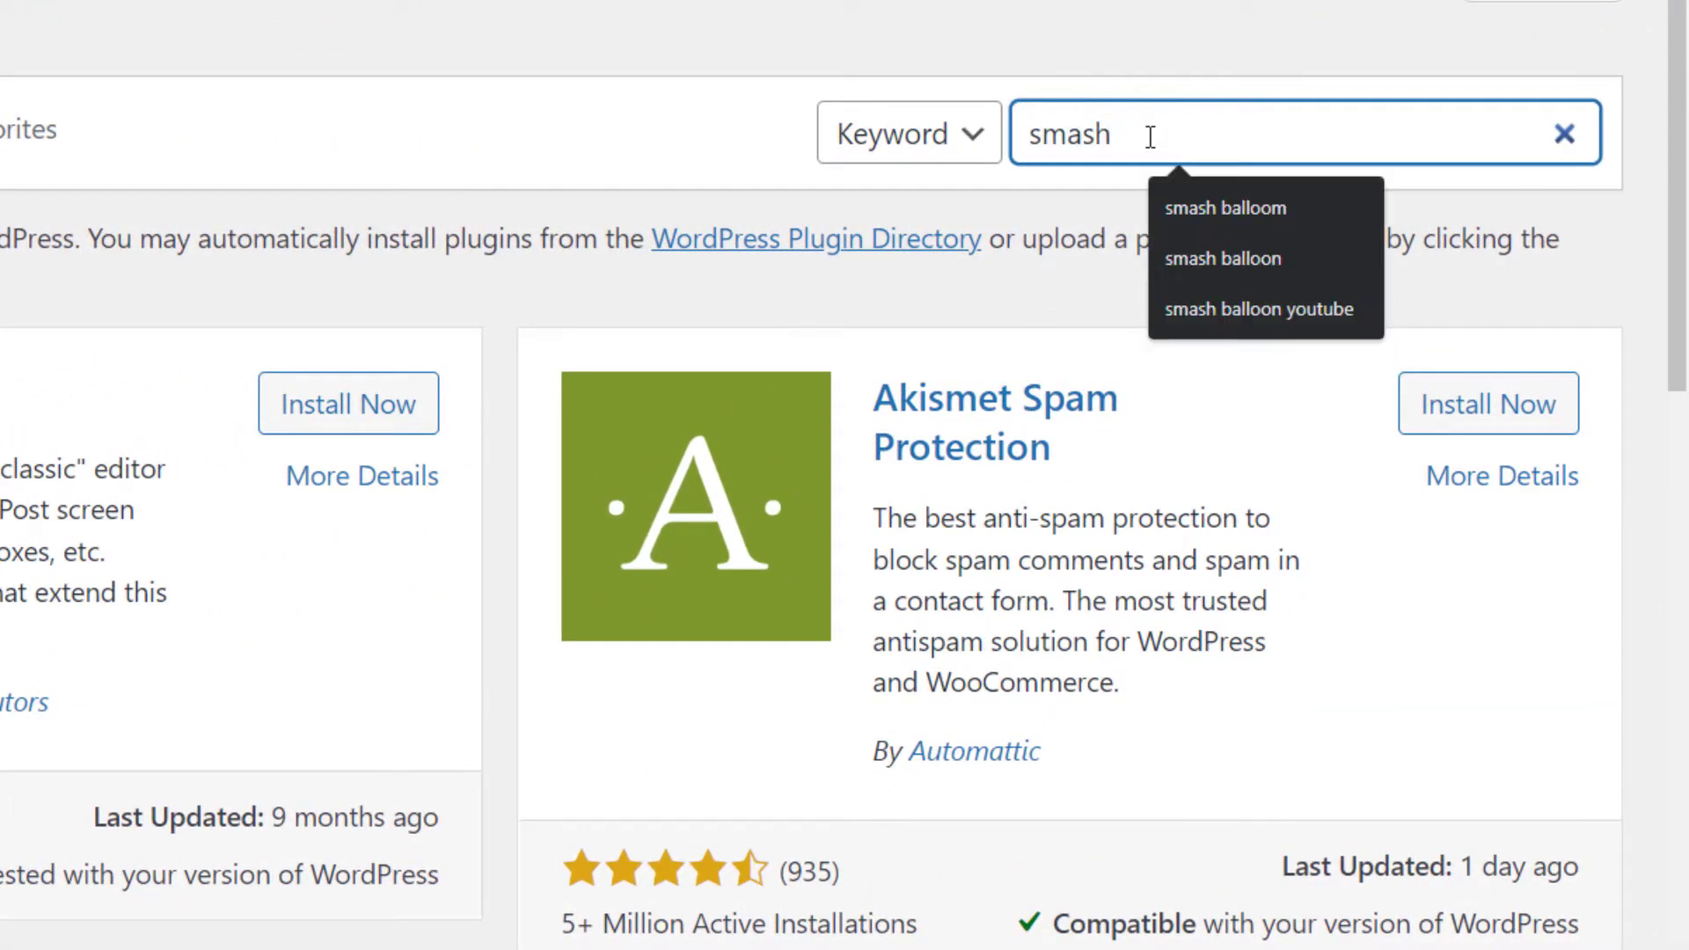
type("balloon youtube")
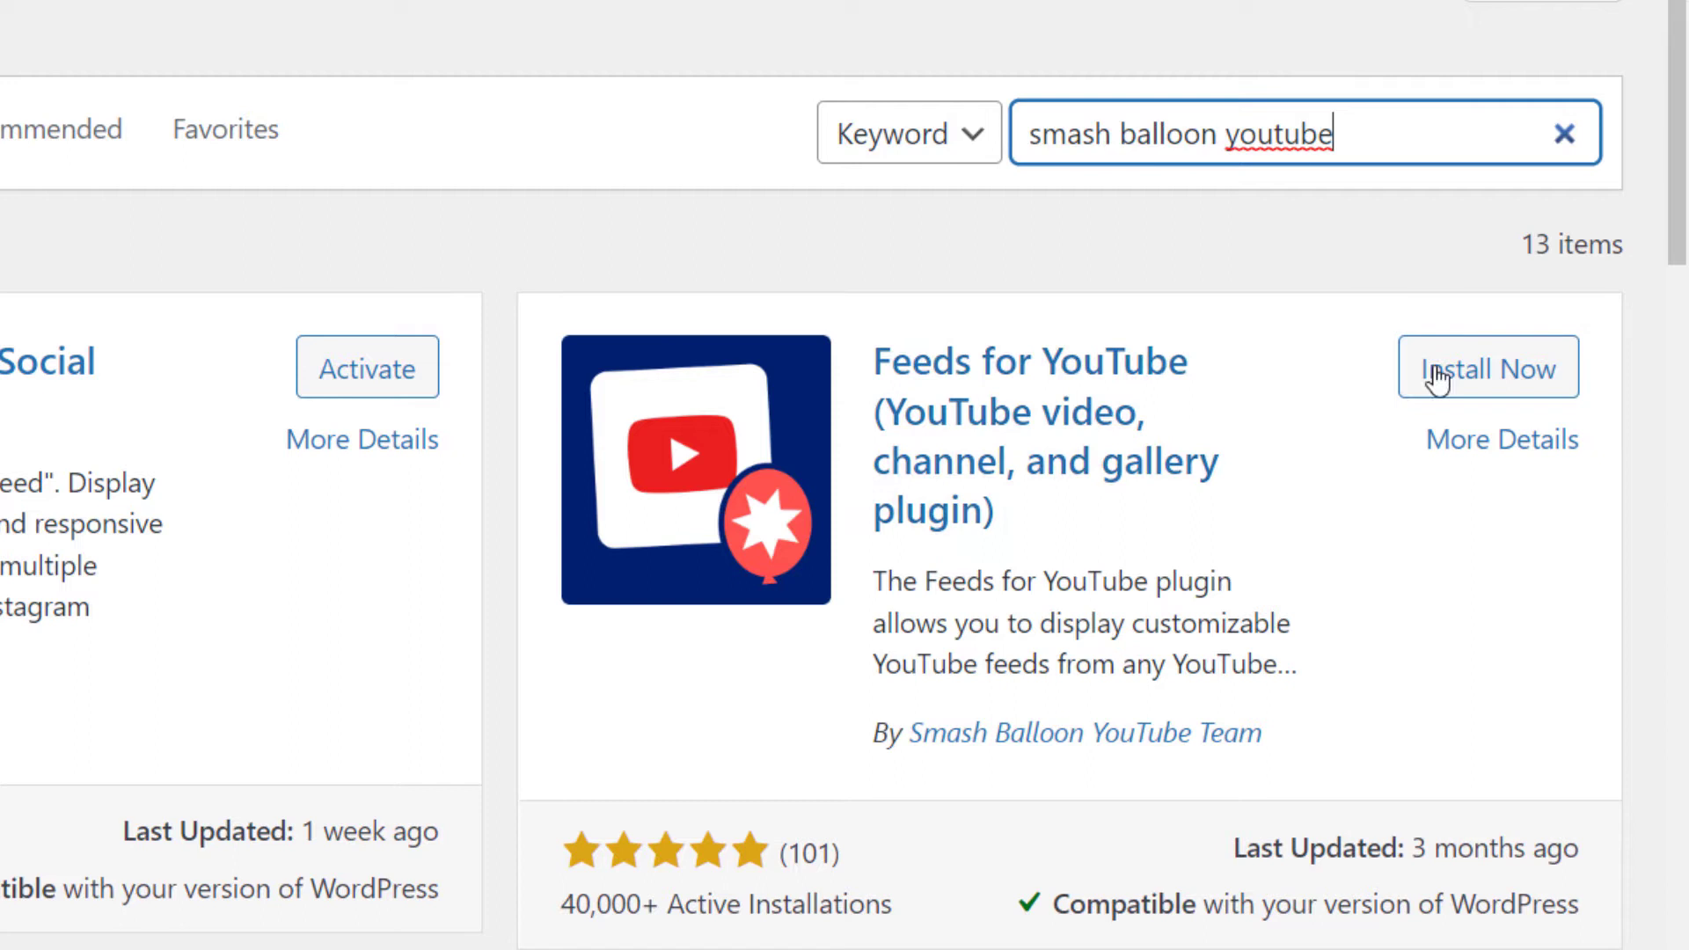
left_click(1460, 387)
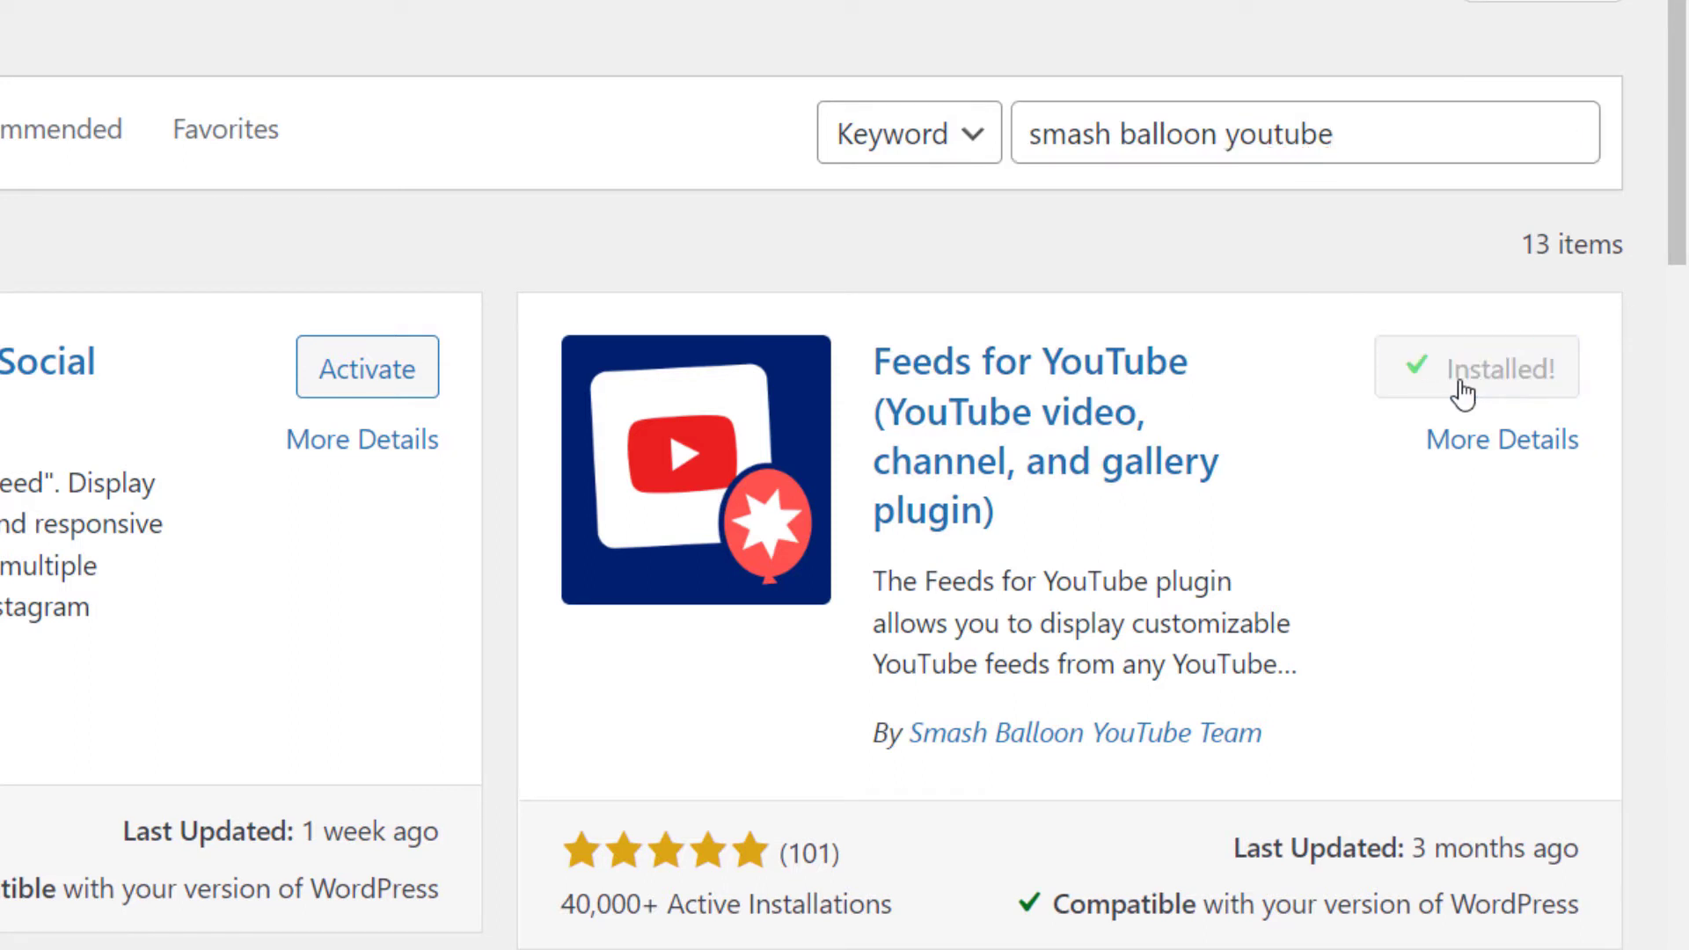
left_click(1459, 381)
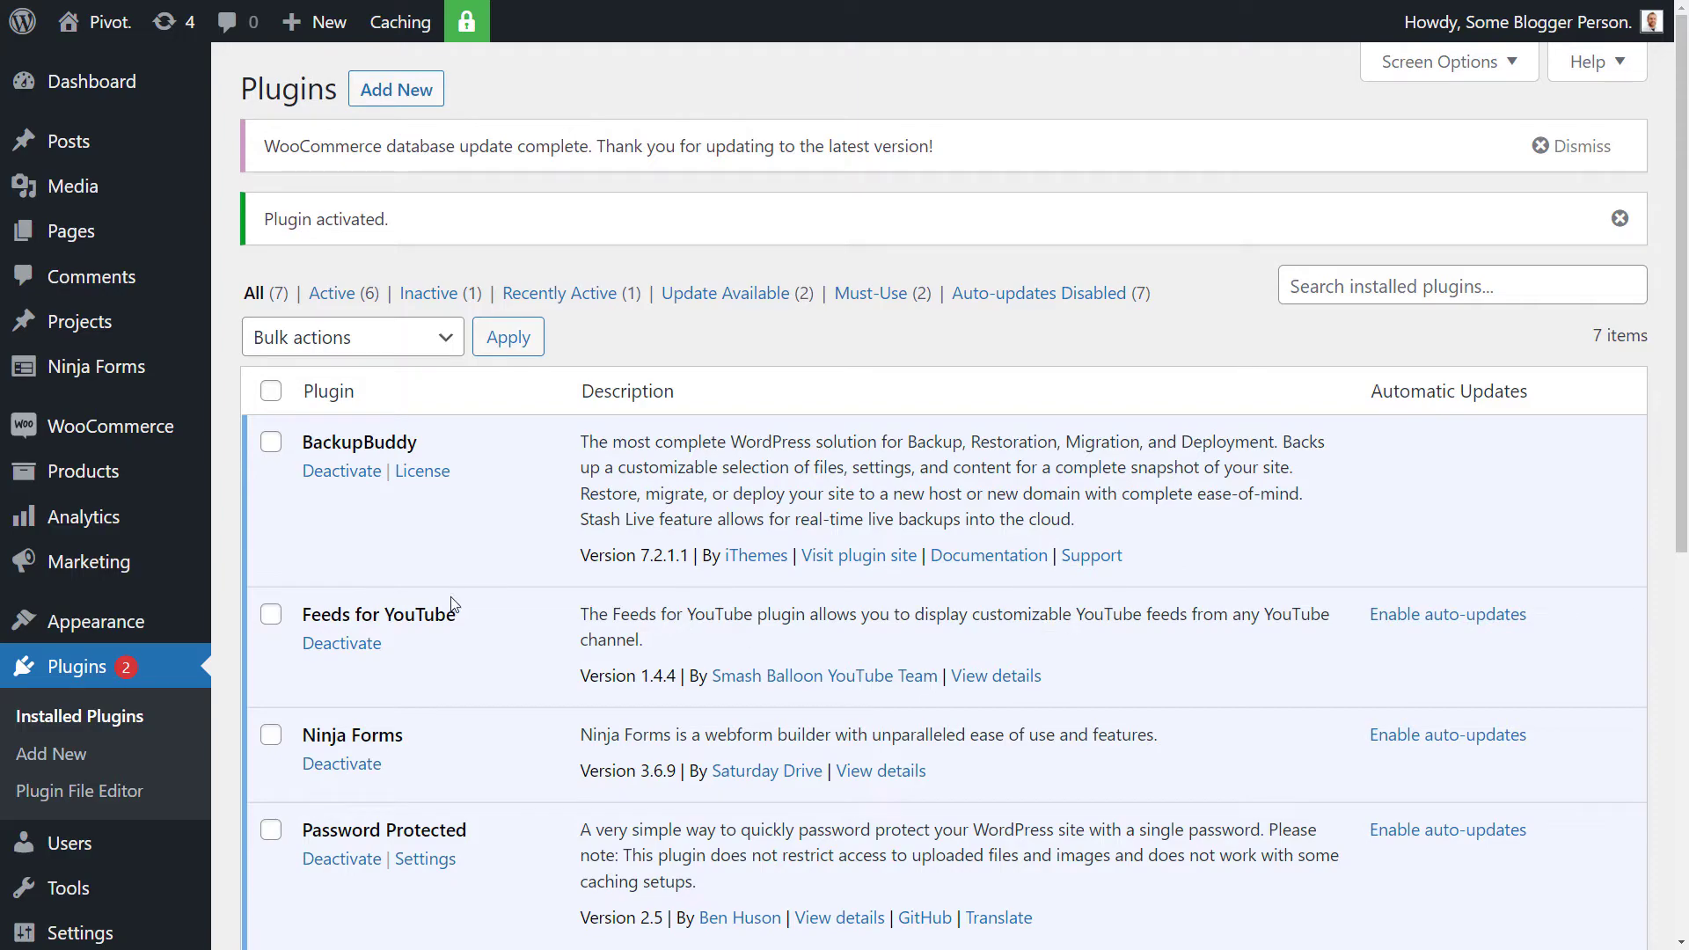
Go to YouTube Feed > YouTube Feed in the admin sidebar to reach its Configure tab.
scroll(236, 521, "down", 3)
mouse_move(129, 763)
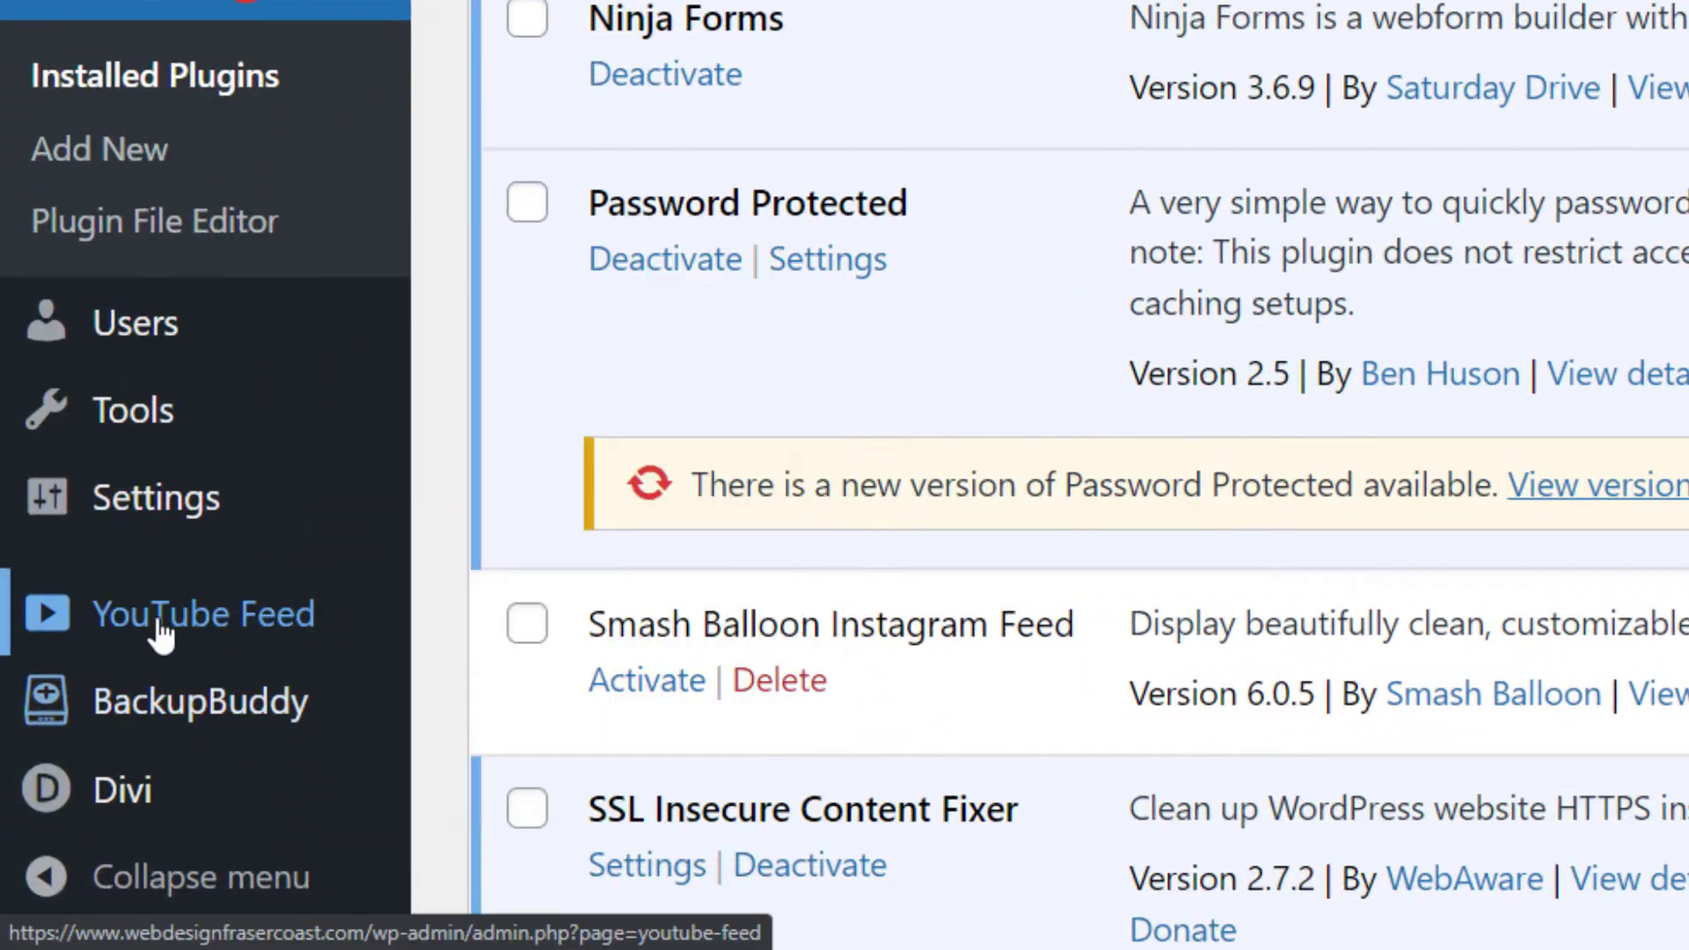
mouse_move(217, 646)
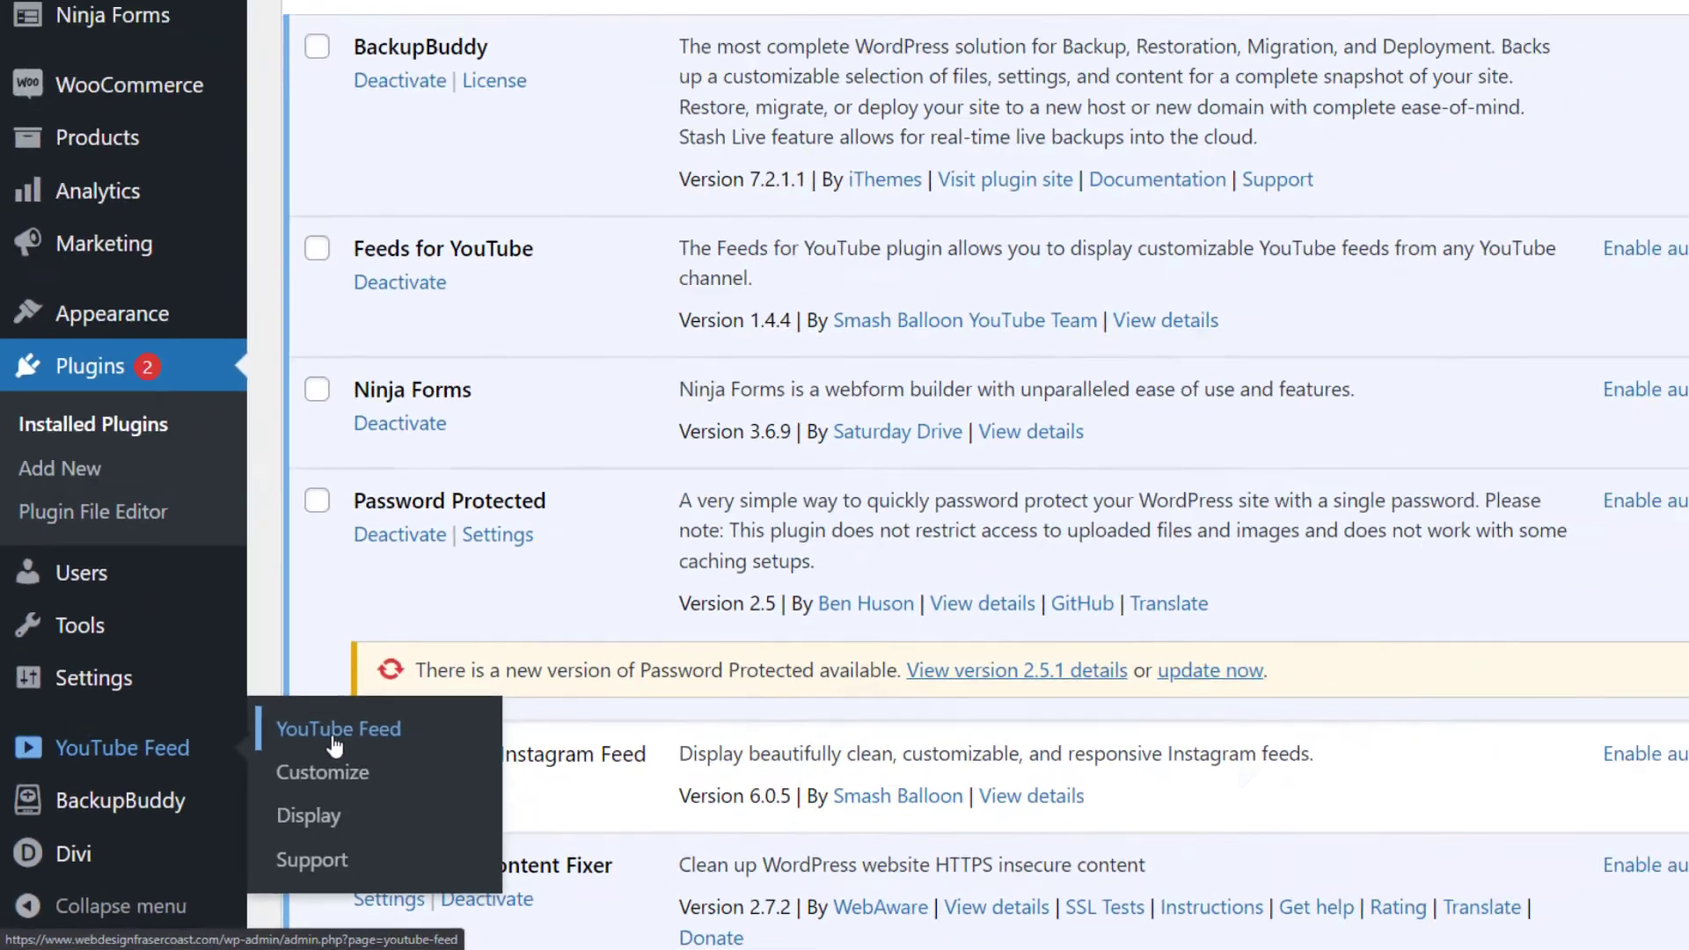
left_click(536, 602)
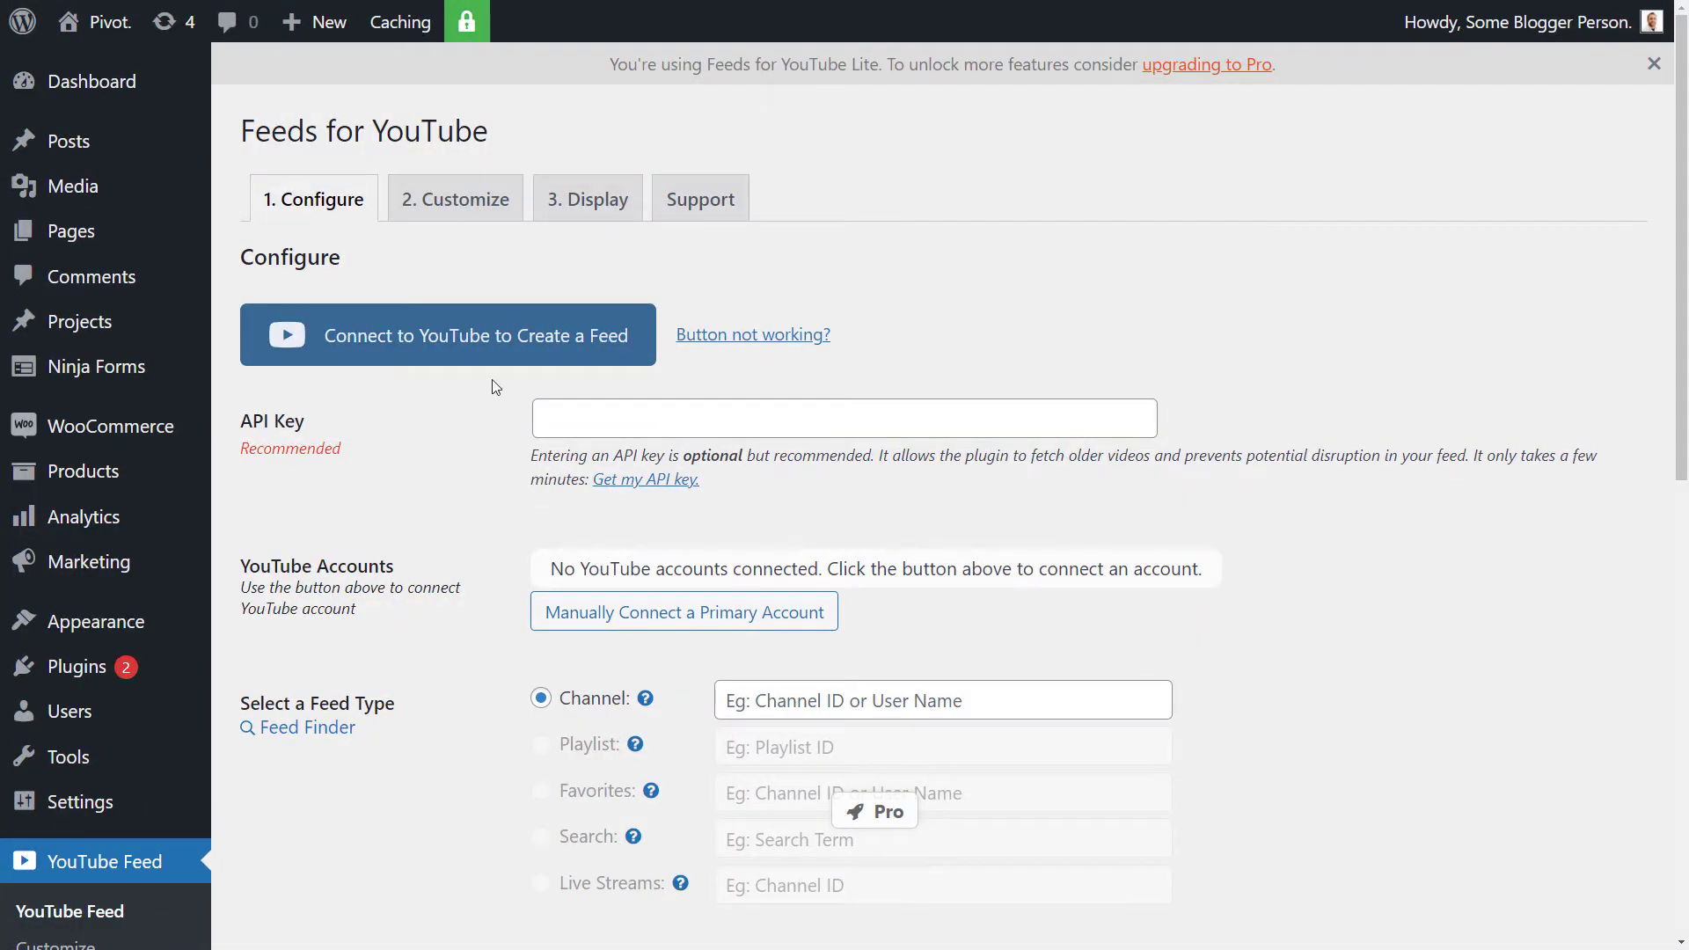
Connect a Google account to Feeds for YouTube with read-only access.
left_click(527, 350)
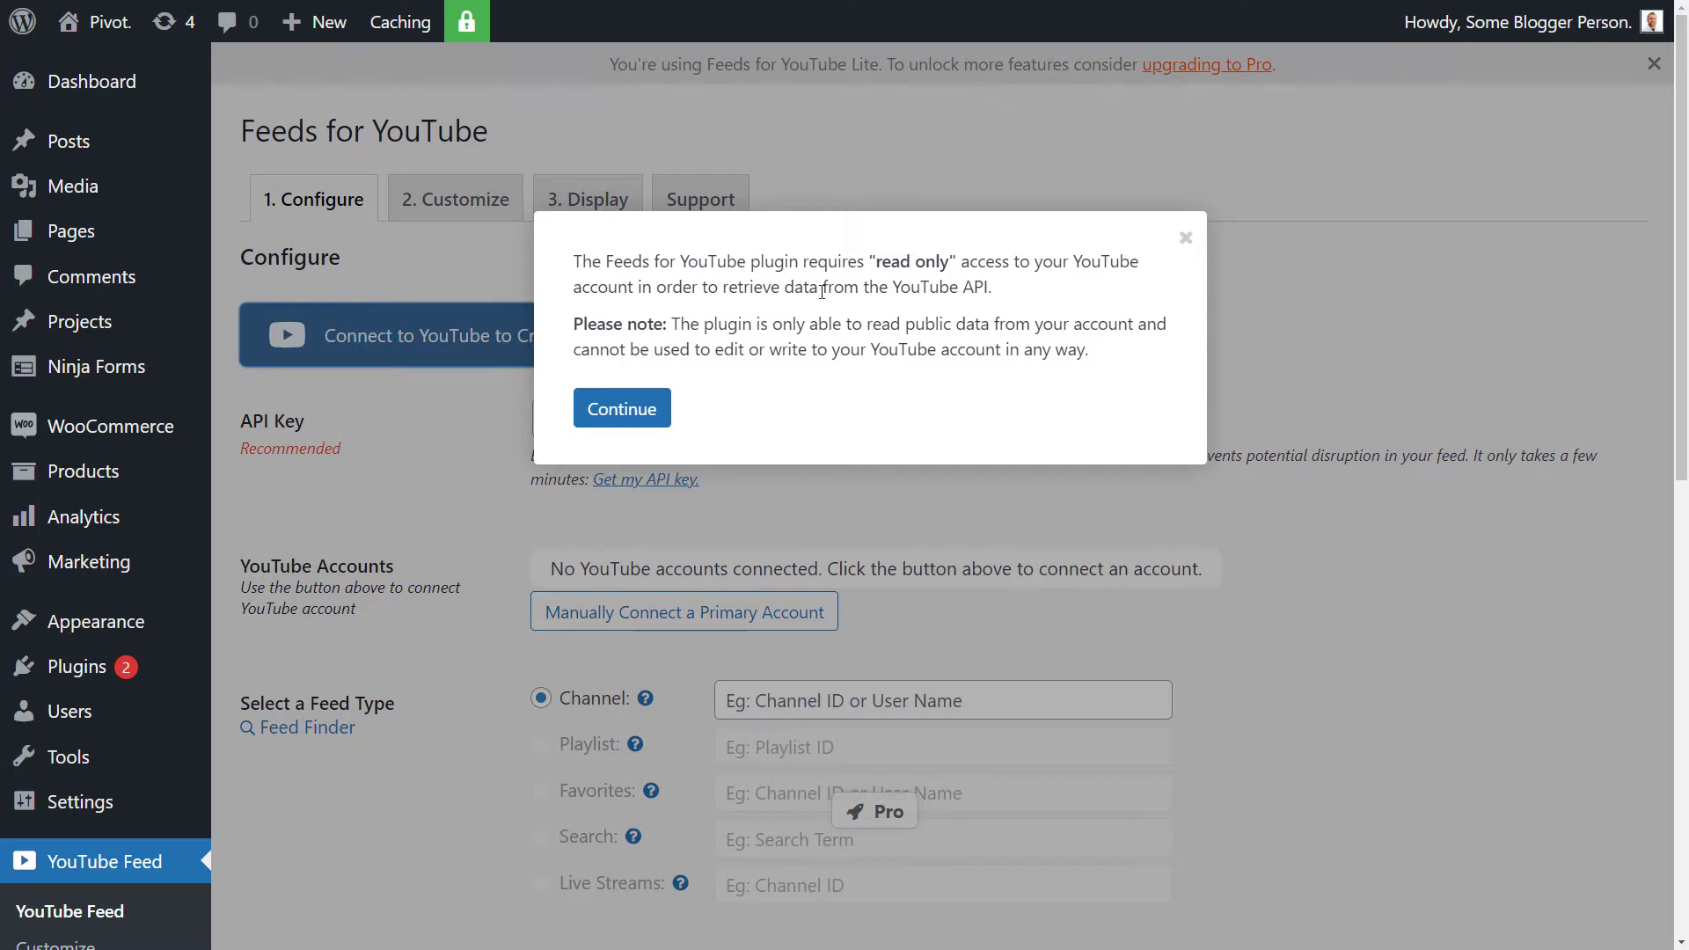
left_click(652, 408)
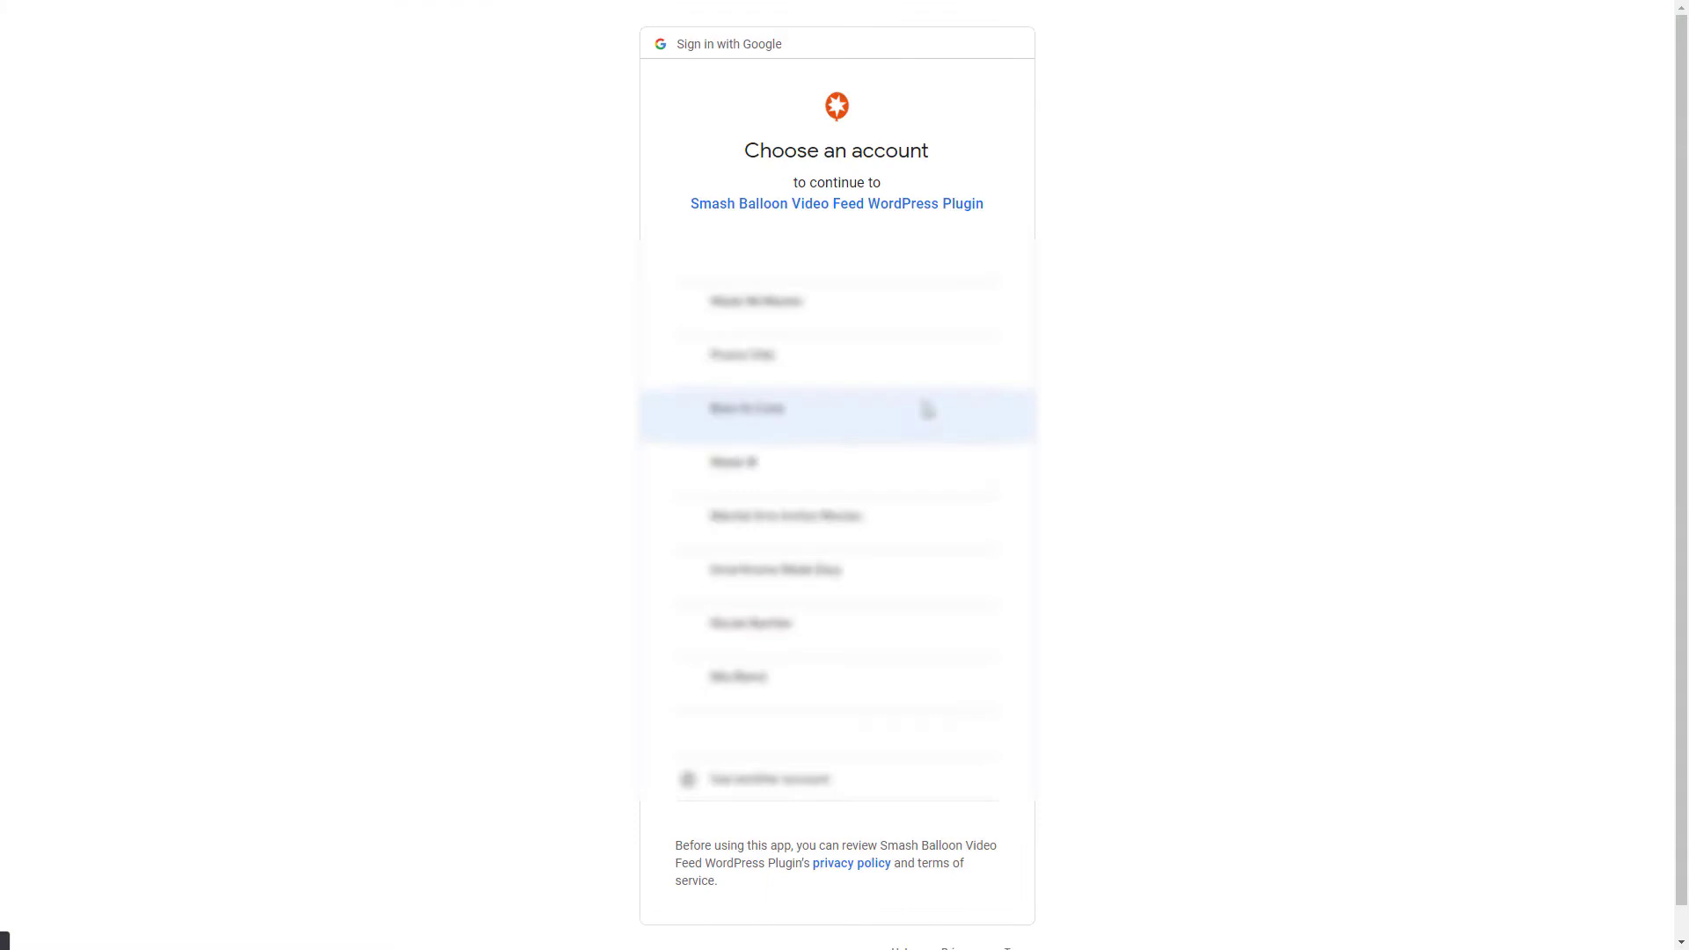
left_click(813, 317)
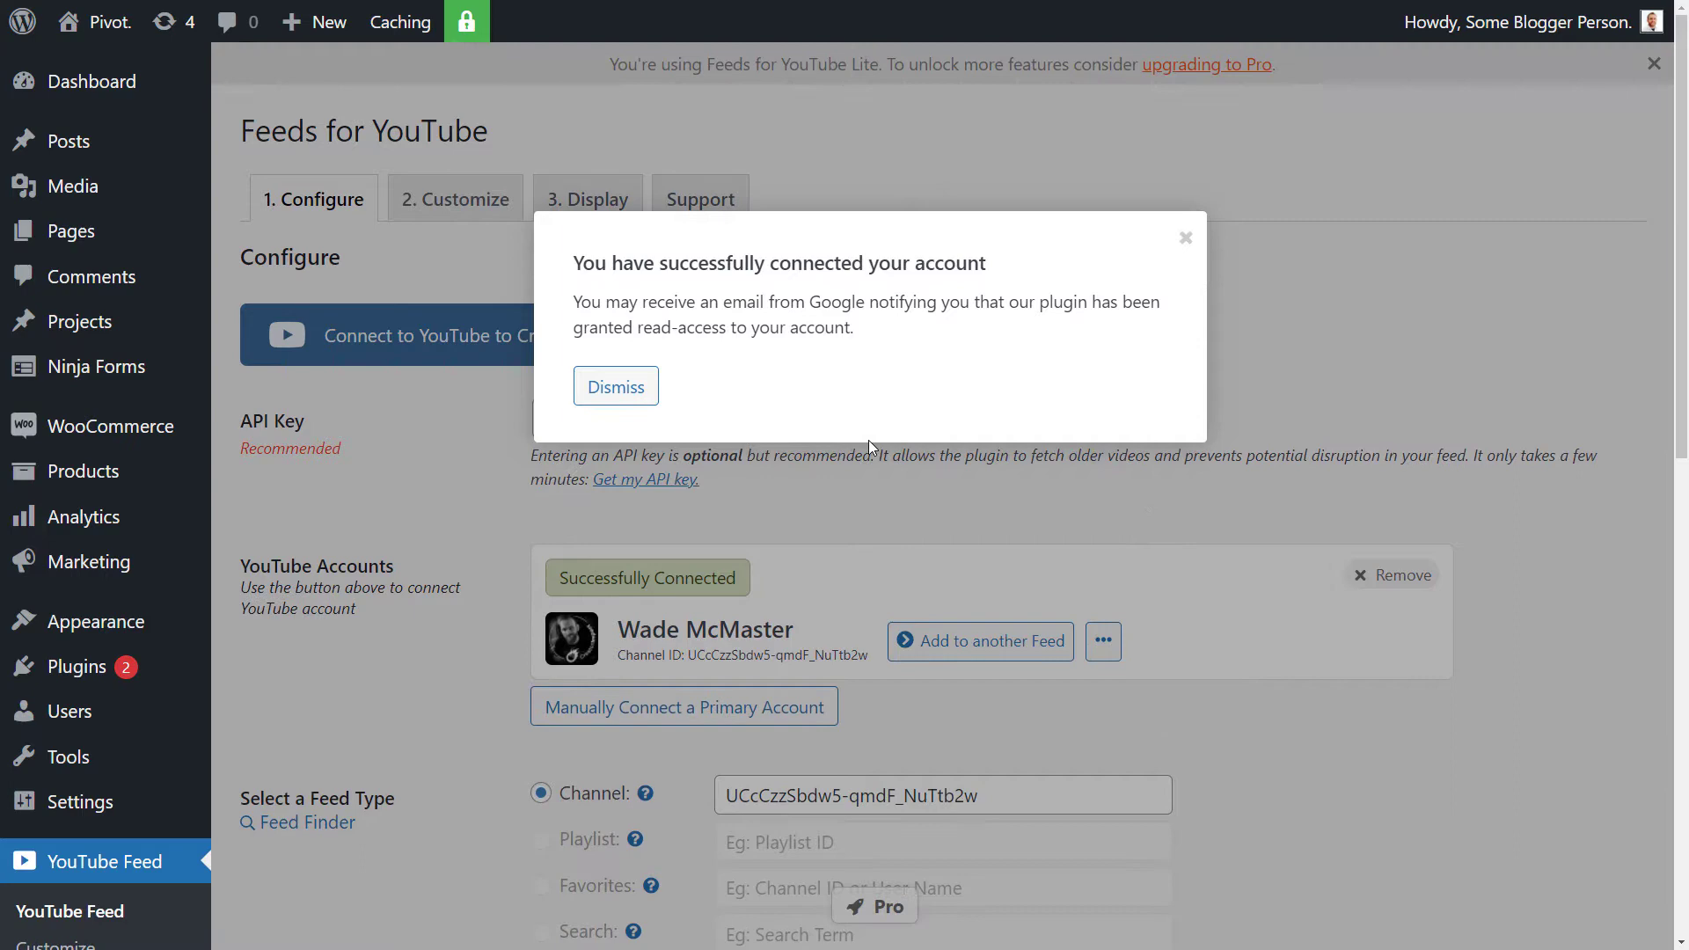
left_click(614, 388)
Save the Configure settings with the connected account and Channel feed type.
scroll(923, 431, "down", 2)
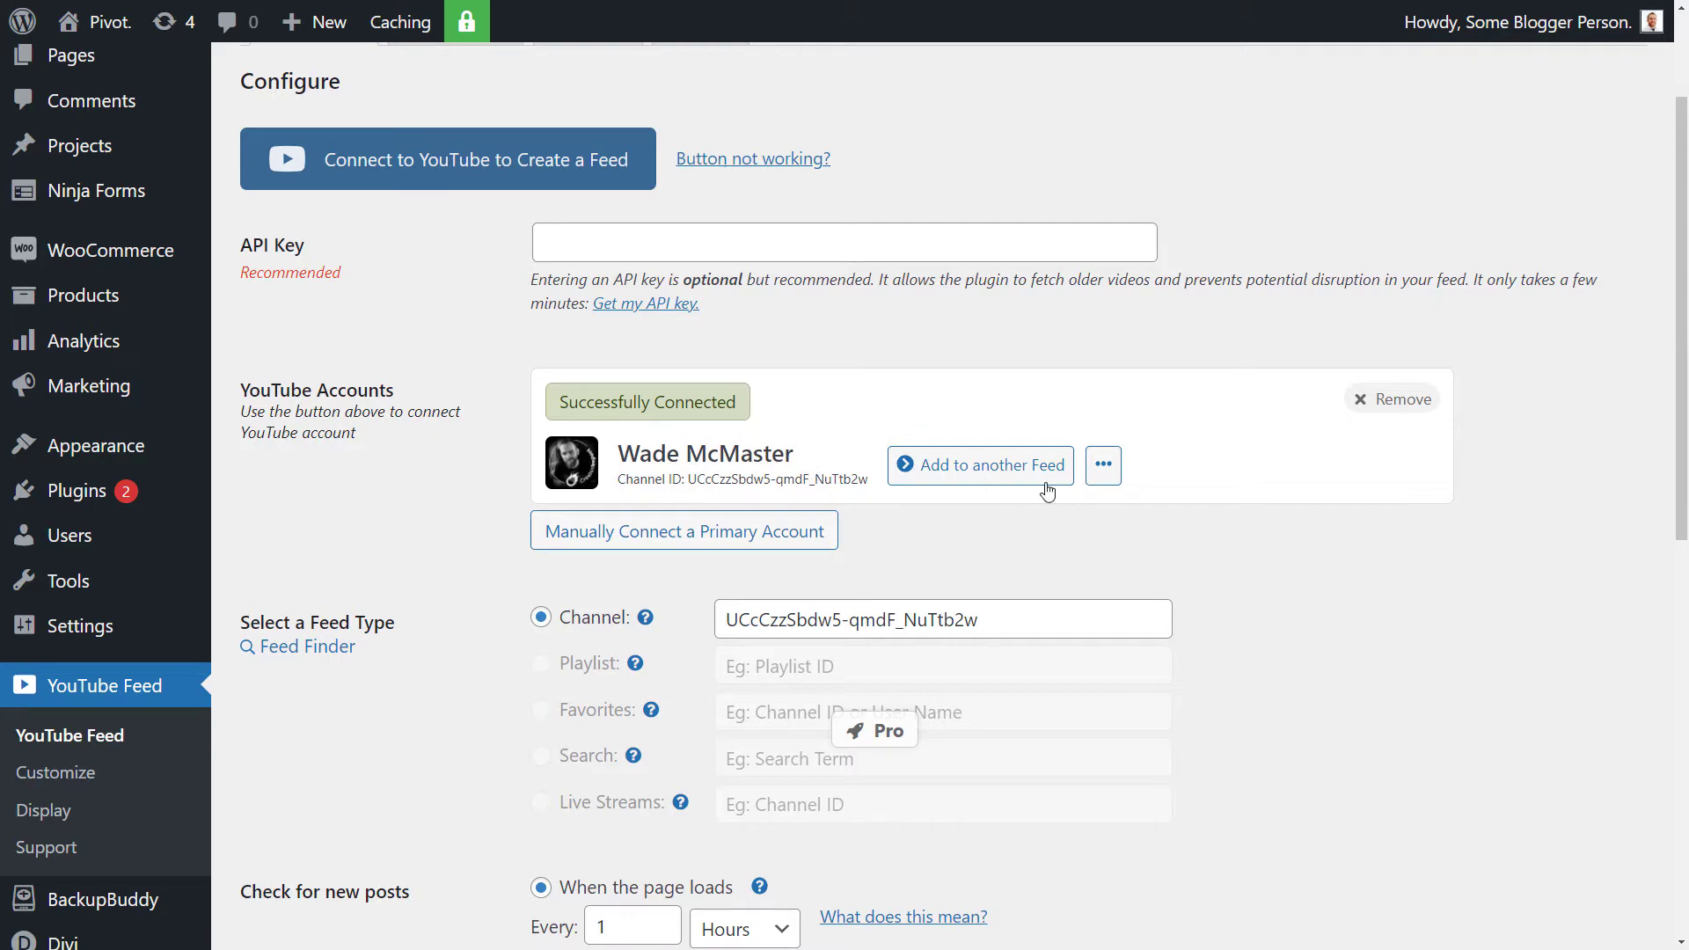
scroll(553, 338, "down", 1)
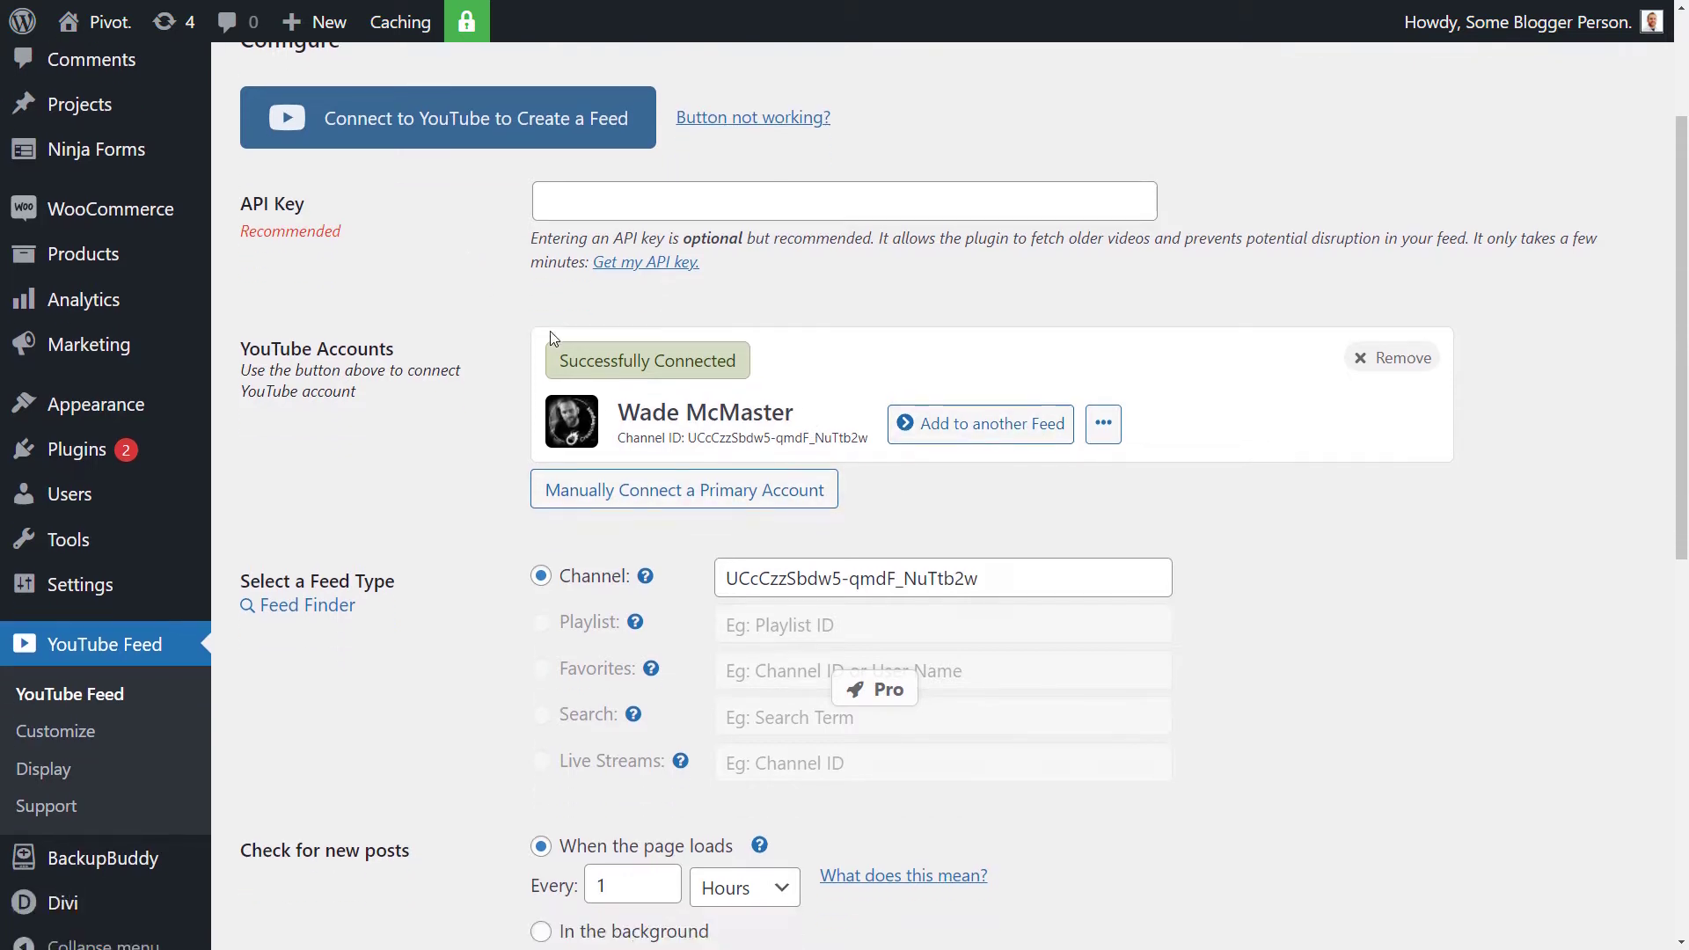
scroll(552, 339, "down", 3)
scroll(909, 440, "down", 4)
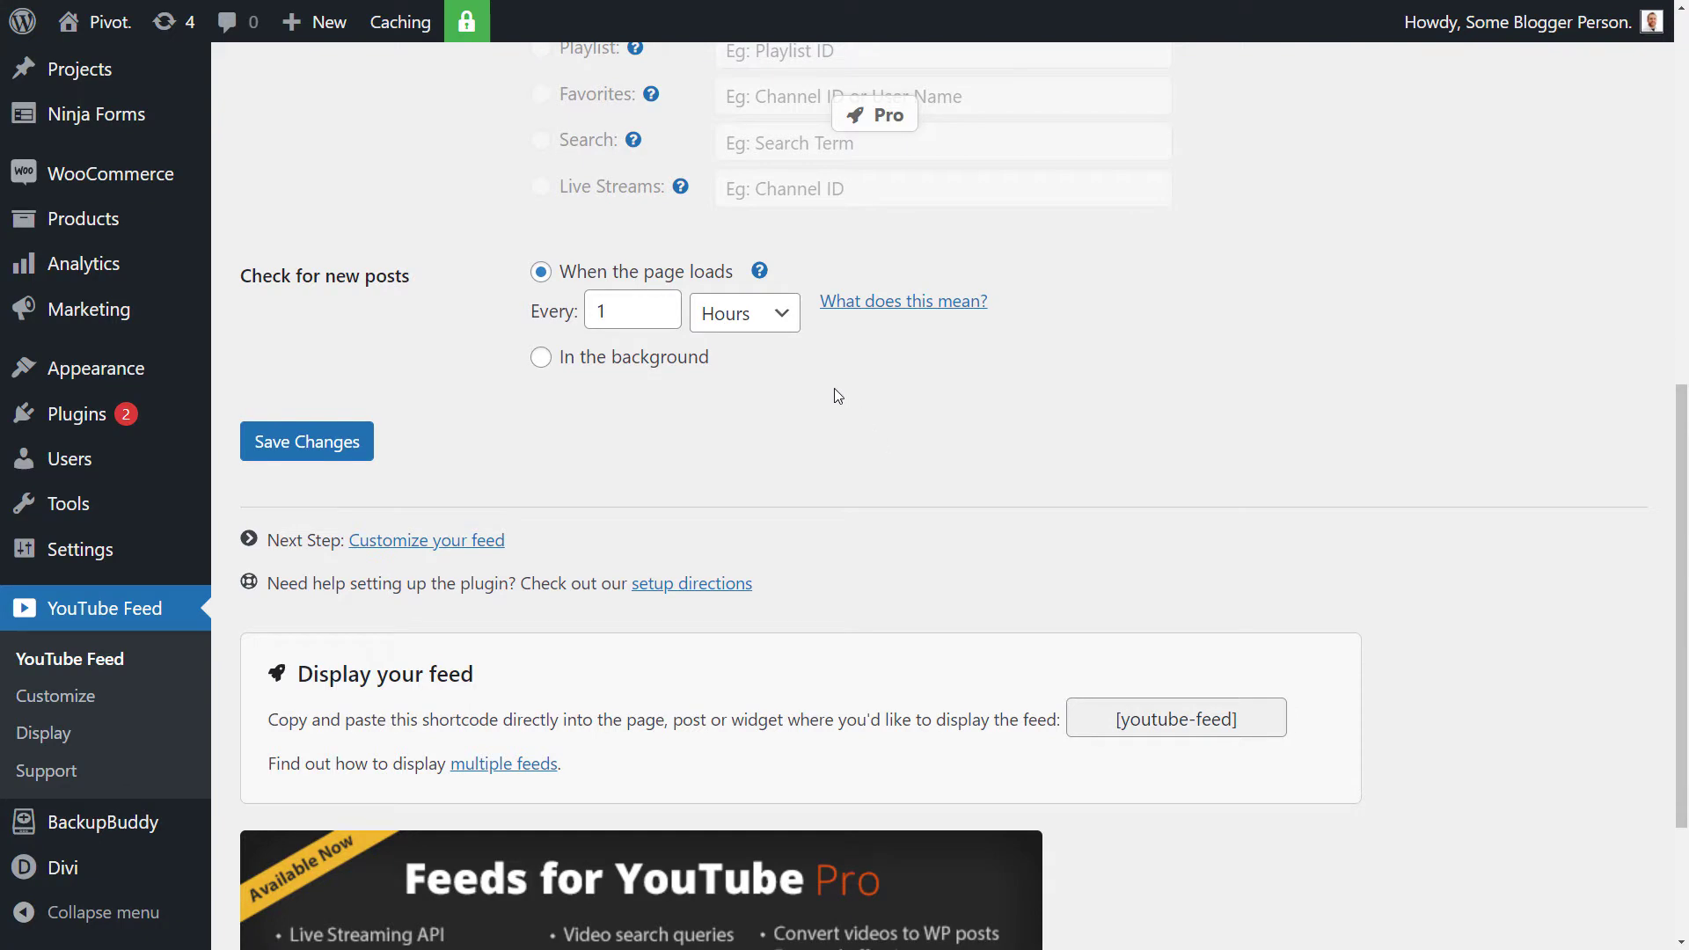
left_click(324, 442)
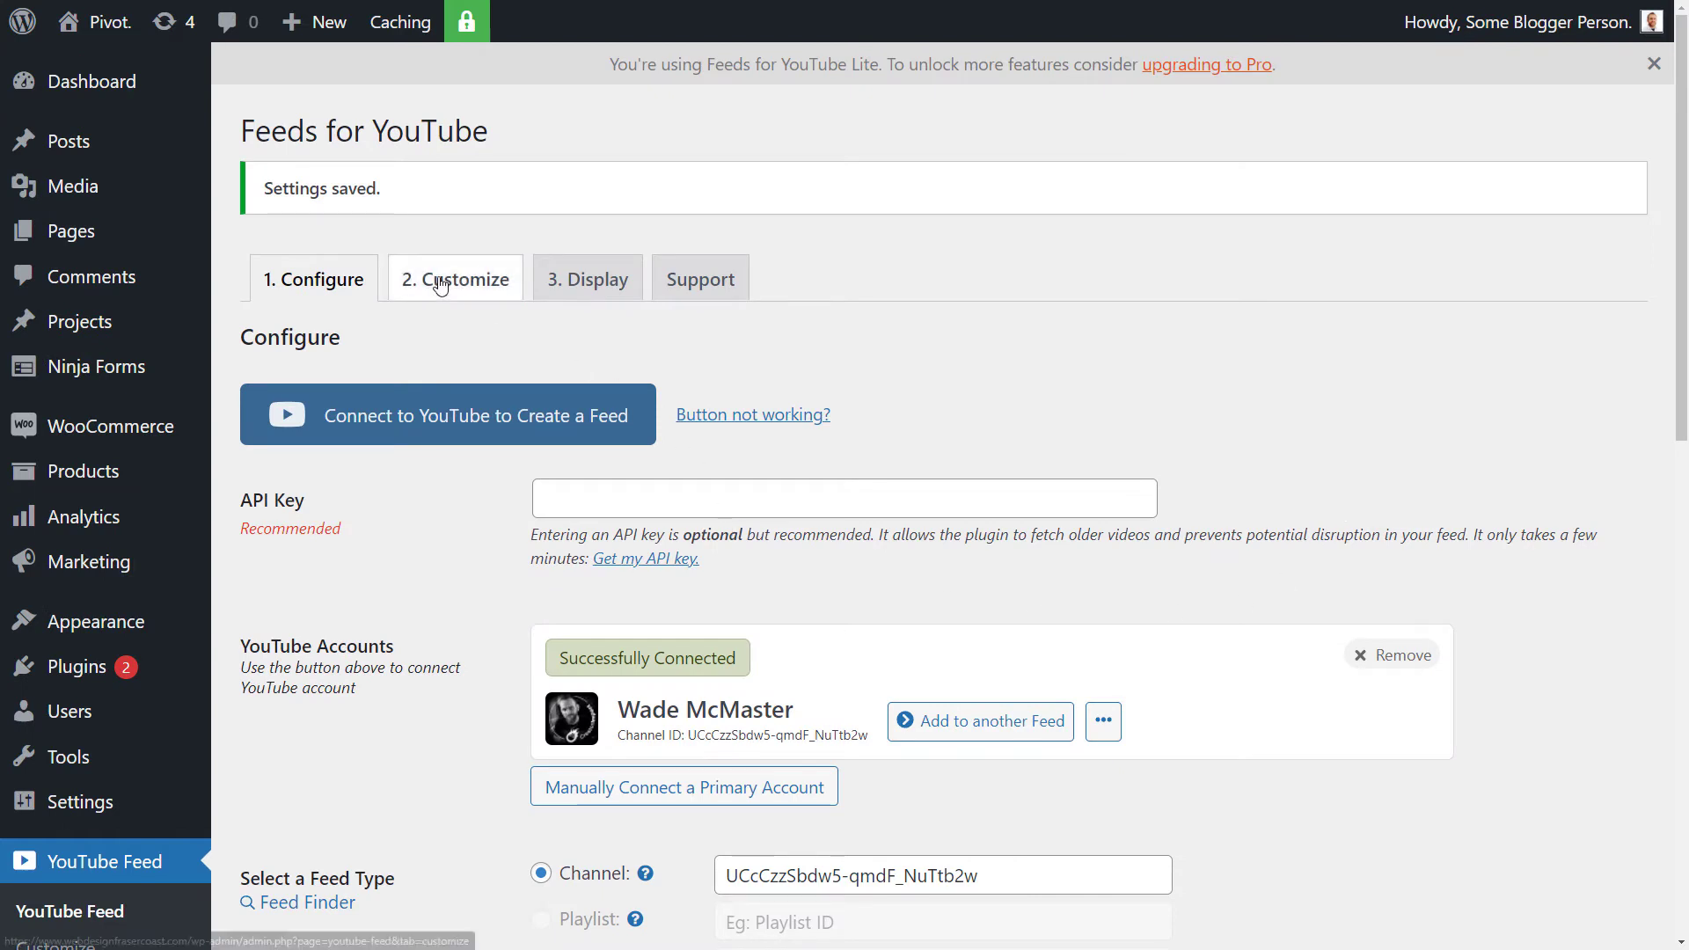
On the Customize tab, keep feed width at 100% with height blank, and save.
left_click(480, 291)
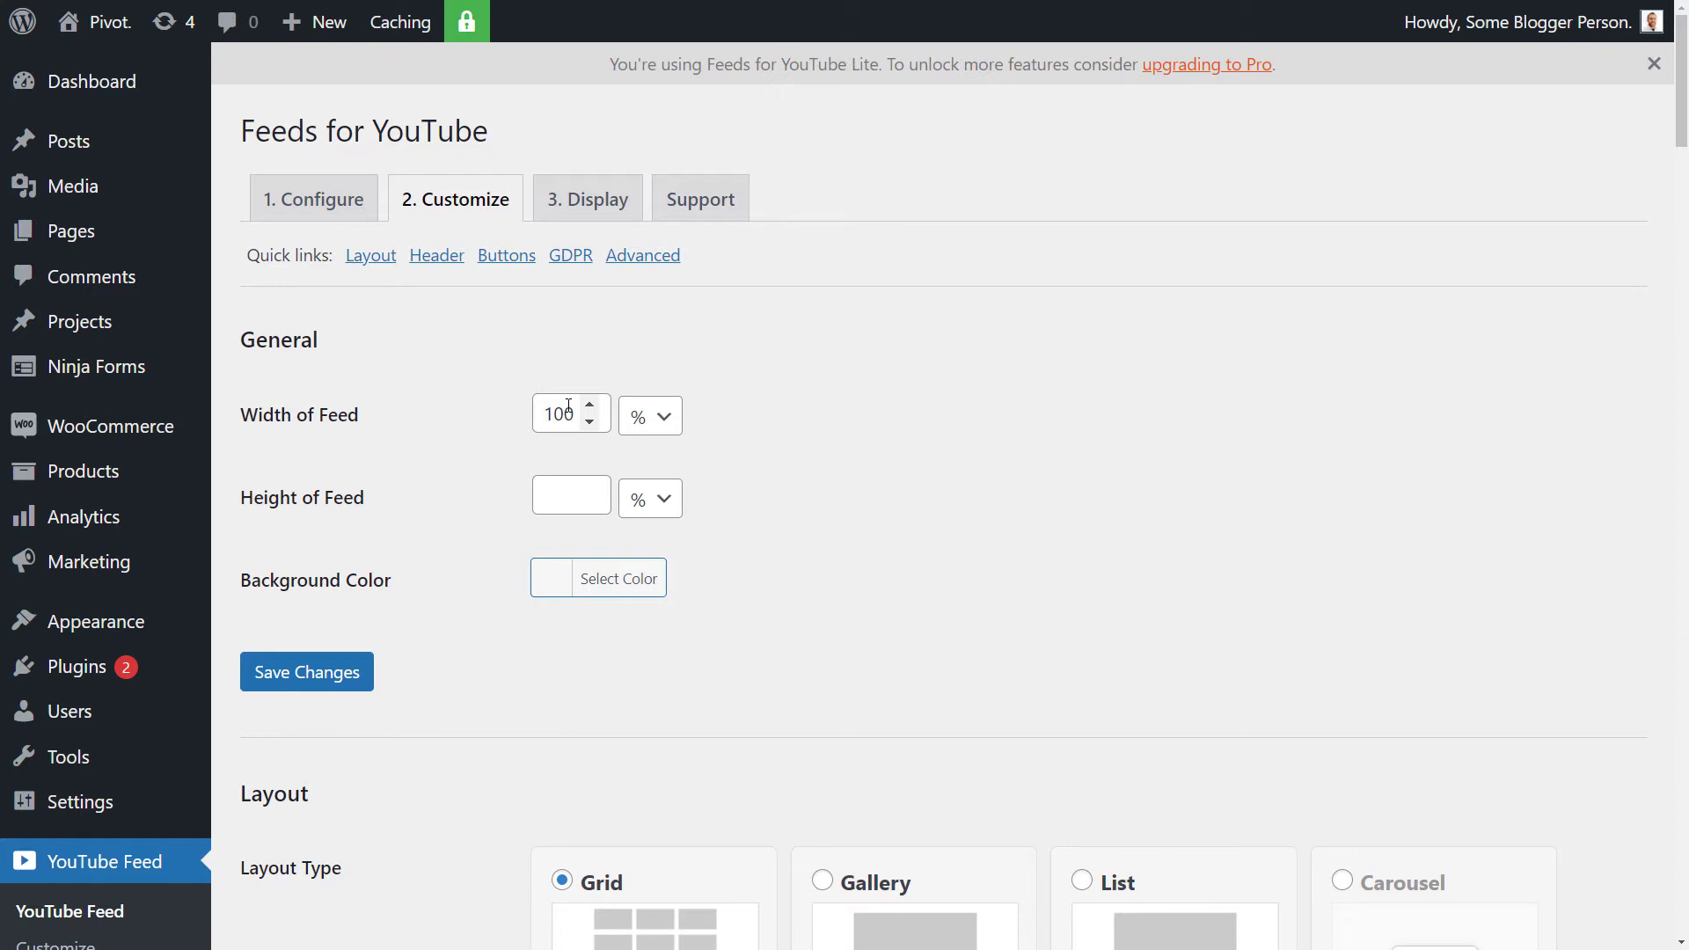
left_click(659, 419)
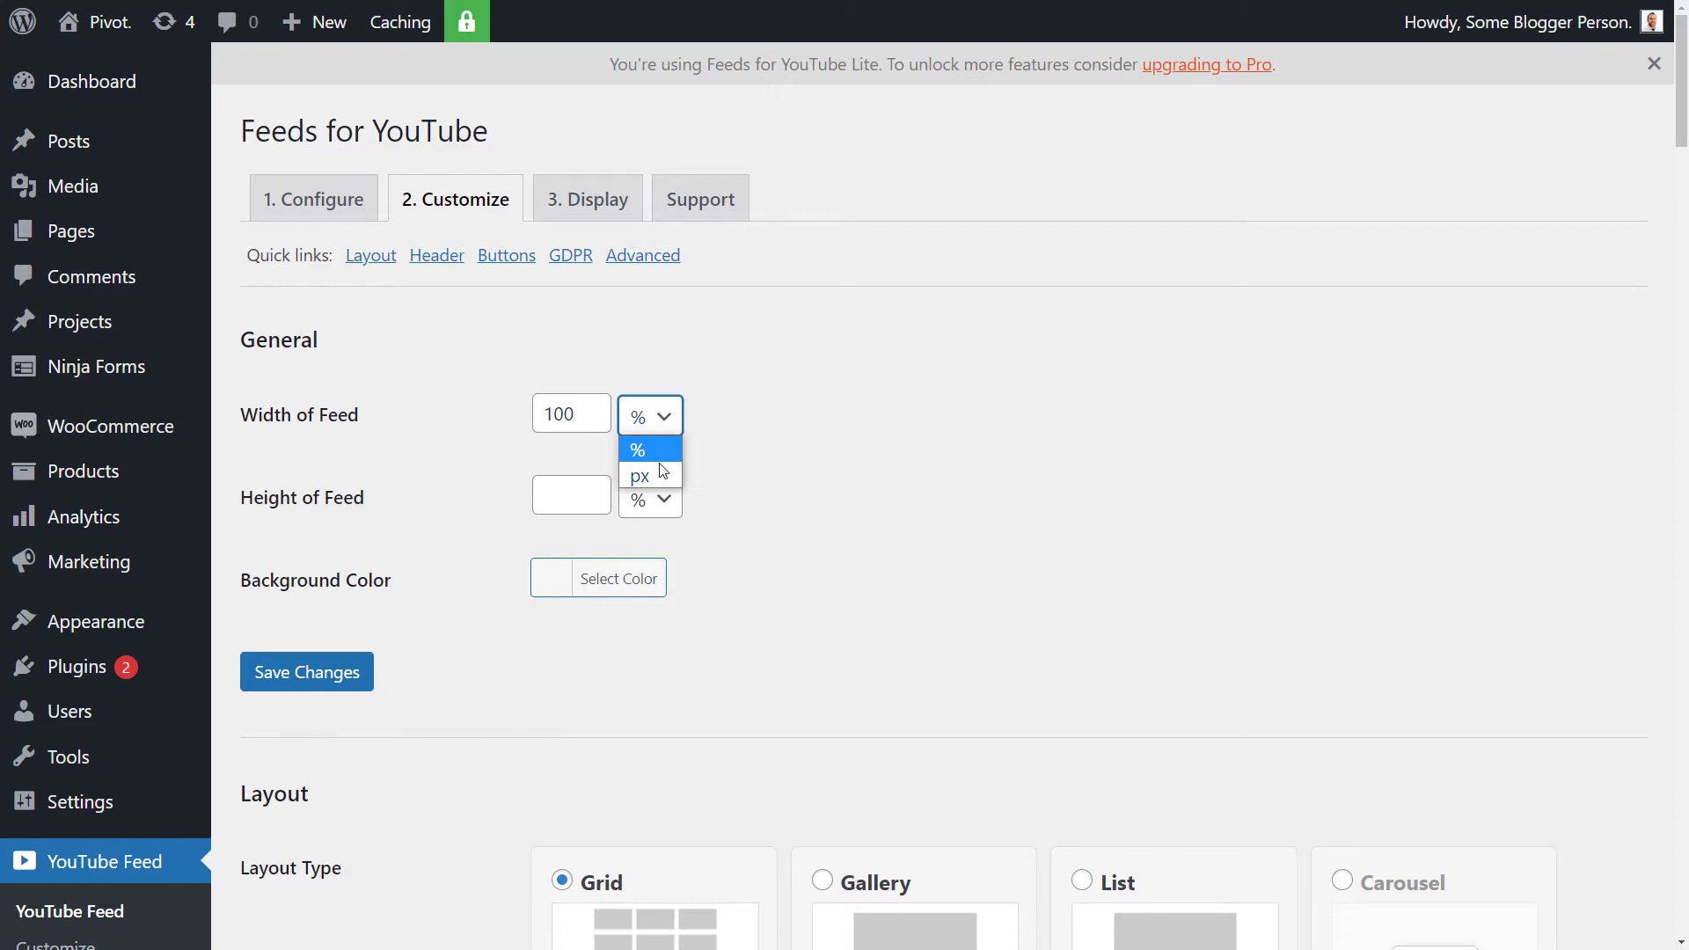
left_click(795, 388)
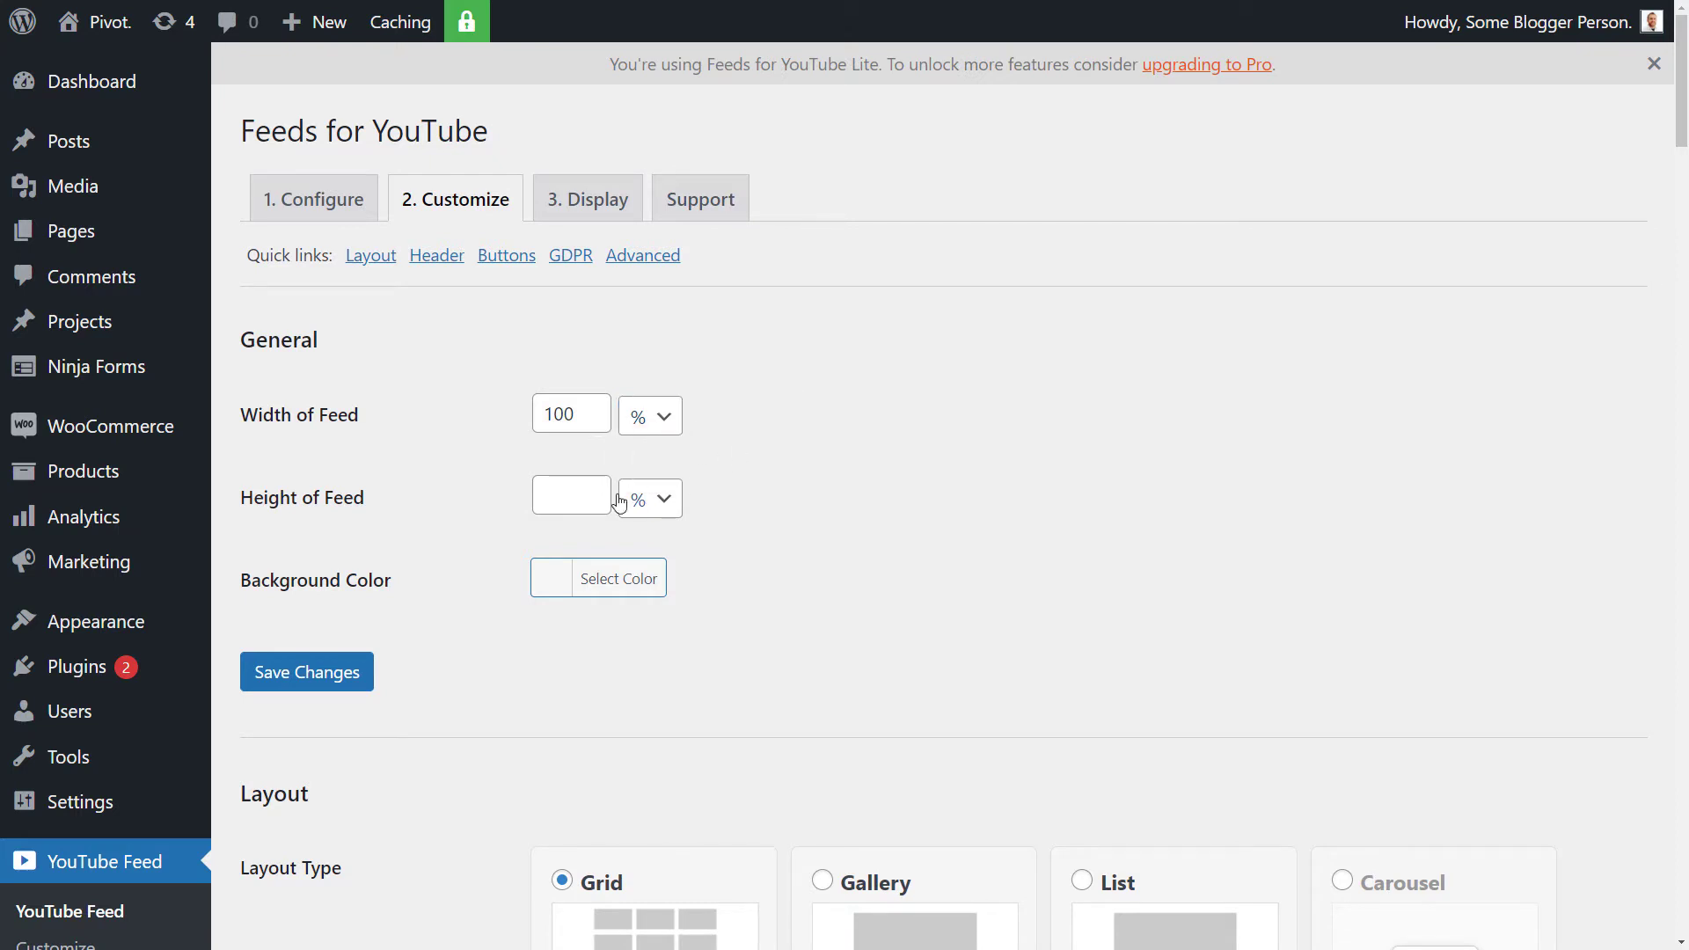
left_click(568, 492)
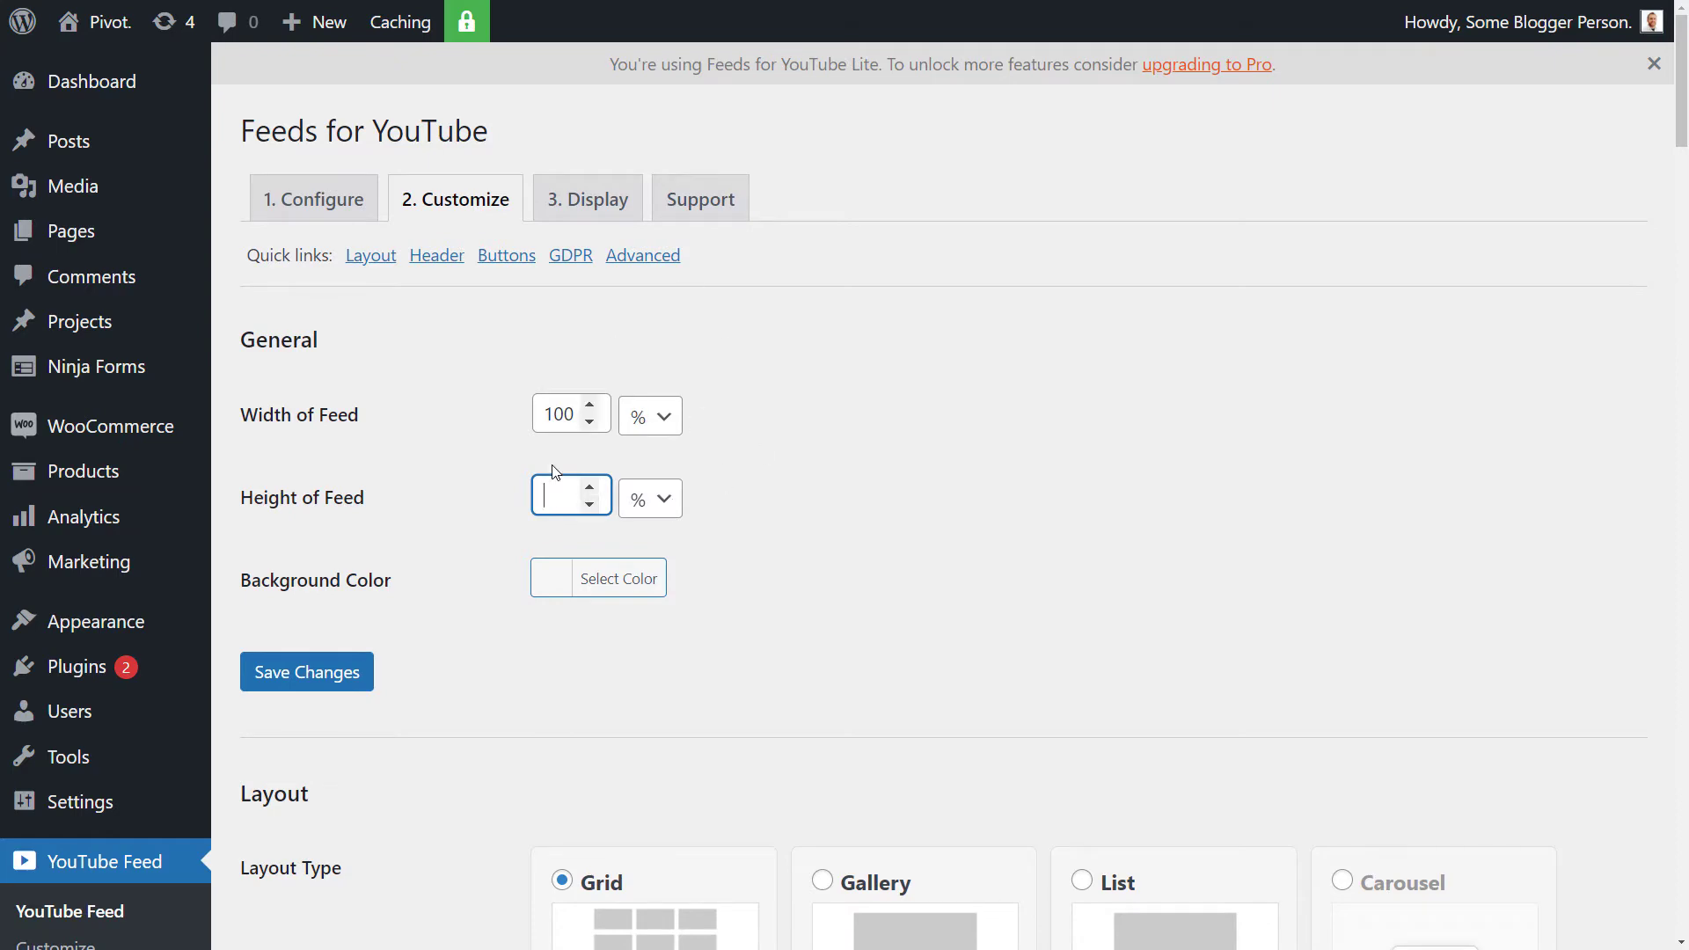
scroll(616, 501, "down", 2)
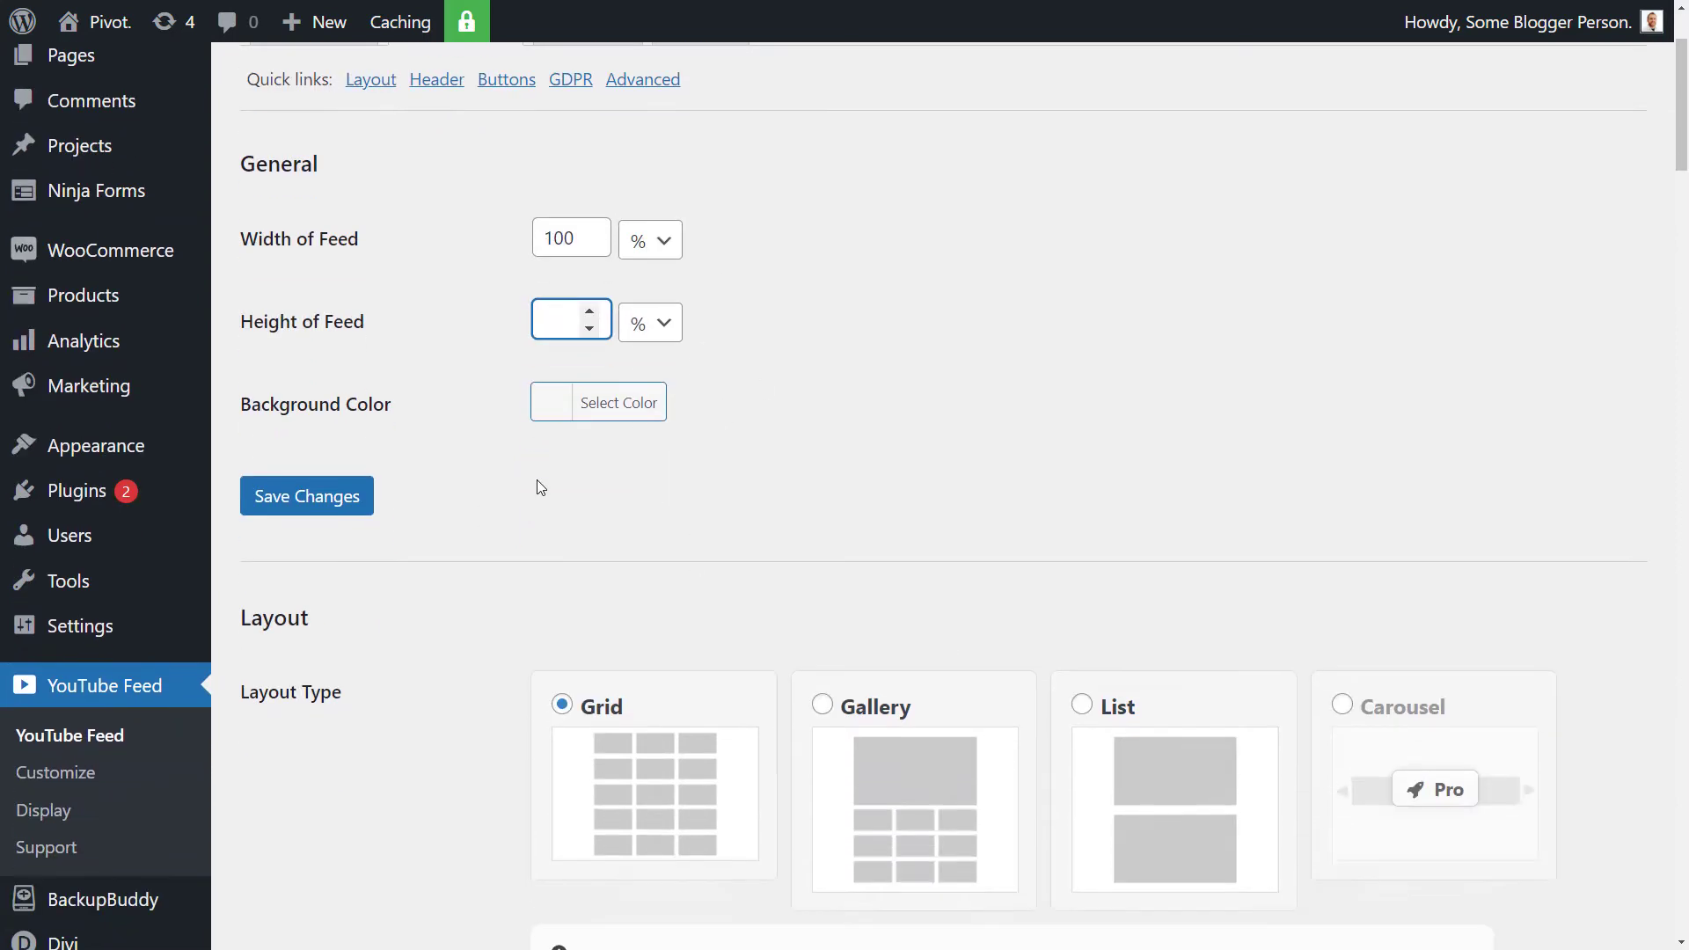
left_click(371, 507)
scroll(604, 500, "down", 2)
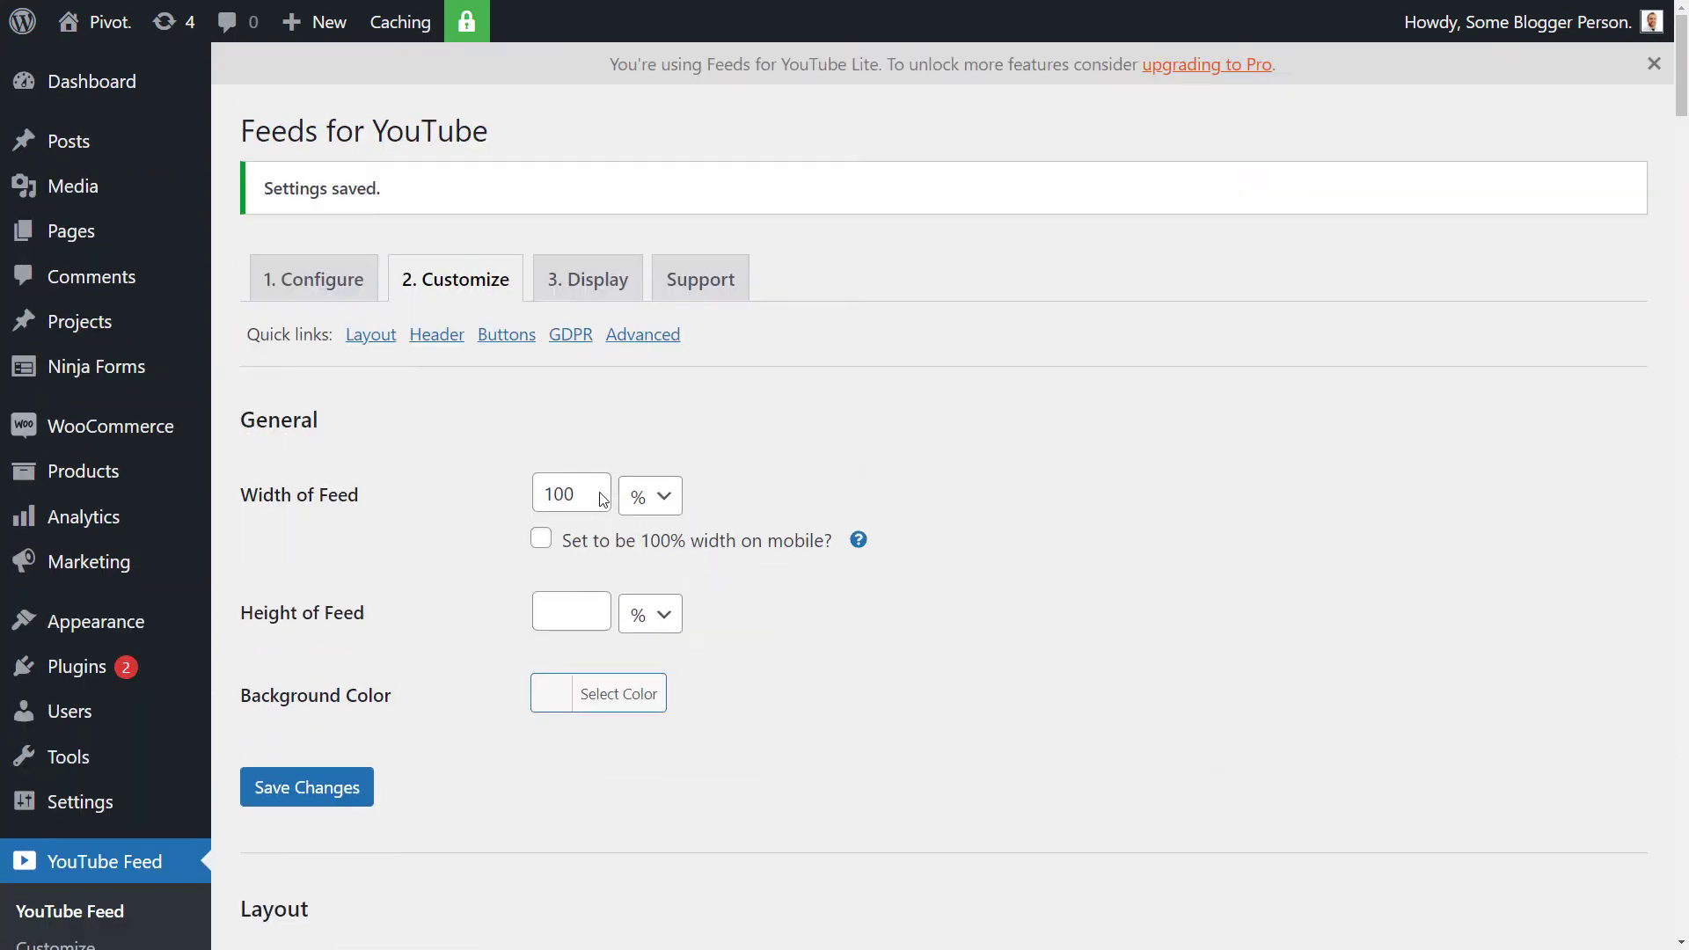
scroll(706, 493, "down", 4)
scroll(748, 494, "down", 4)
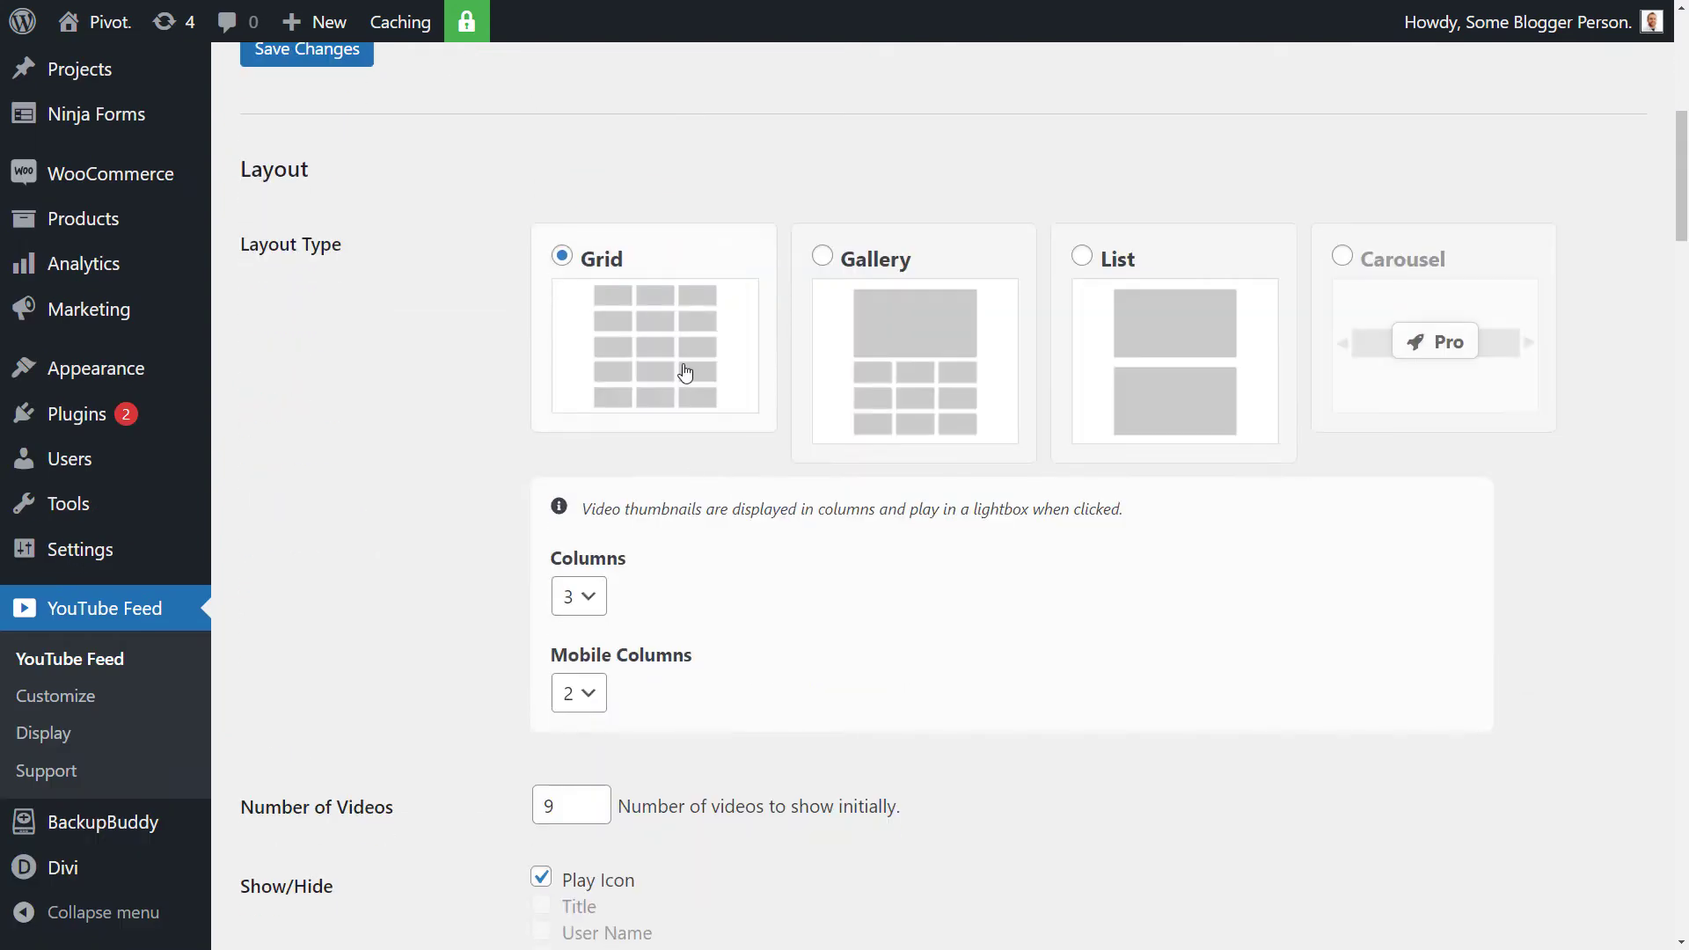
Change the feed layout from Grid to Gallery and set Columns to 4.
scroll(684, 374, "up", 6)
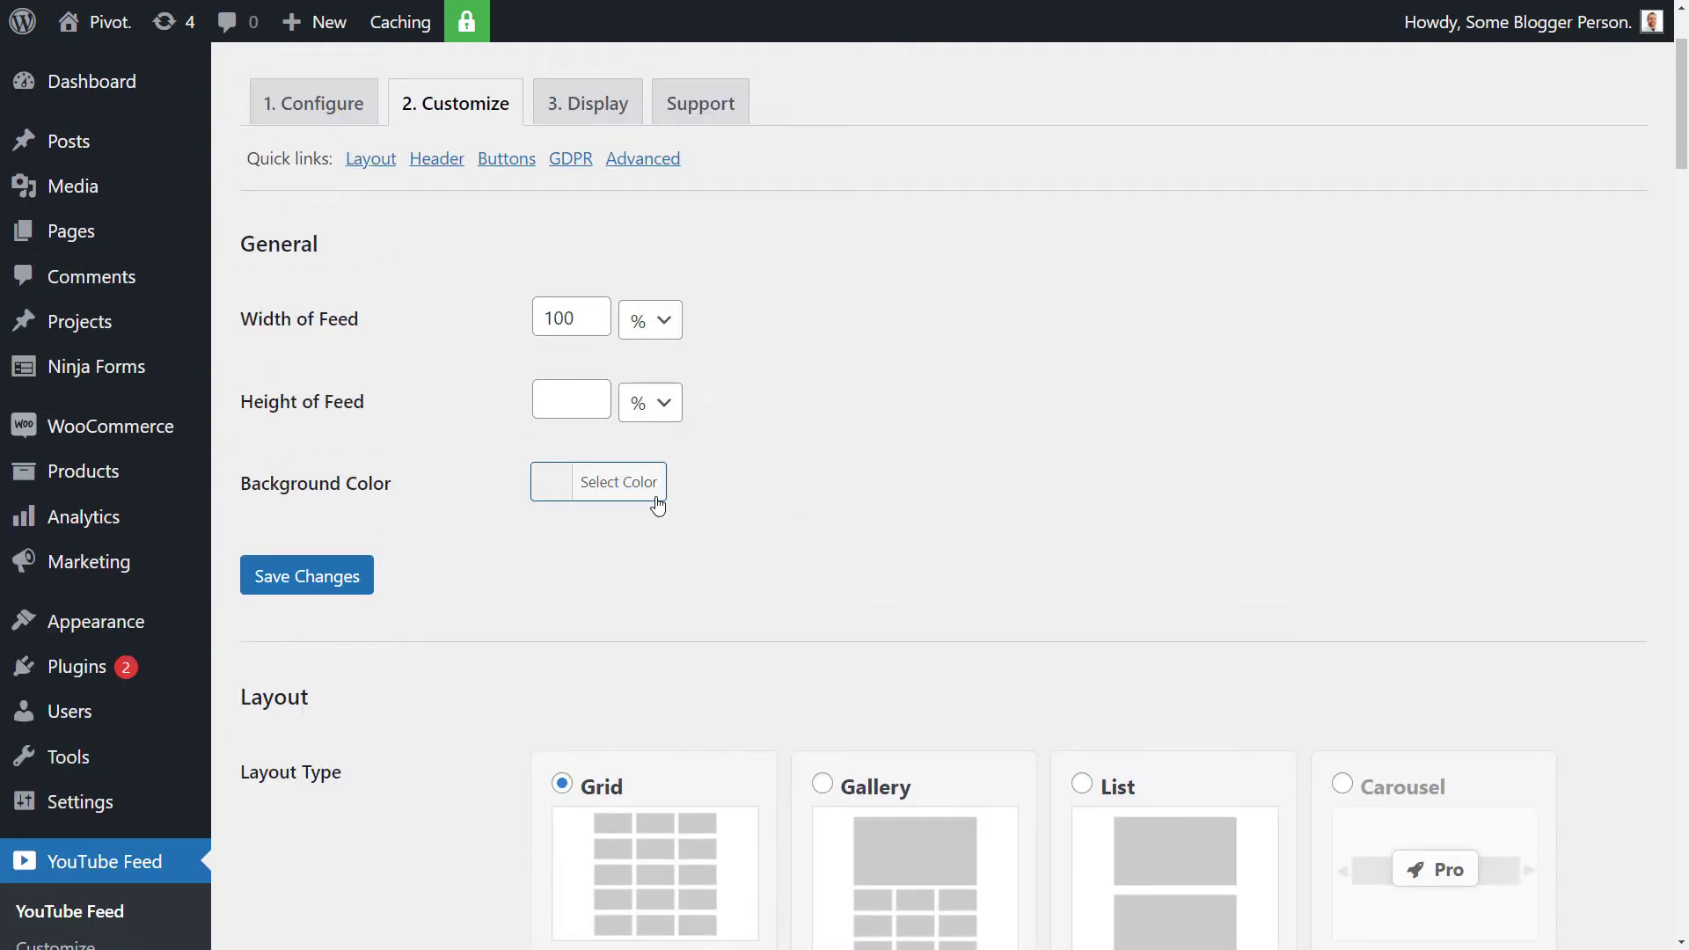
scroll(363, 251, "down", 5)
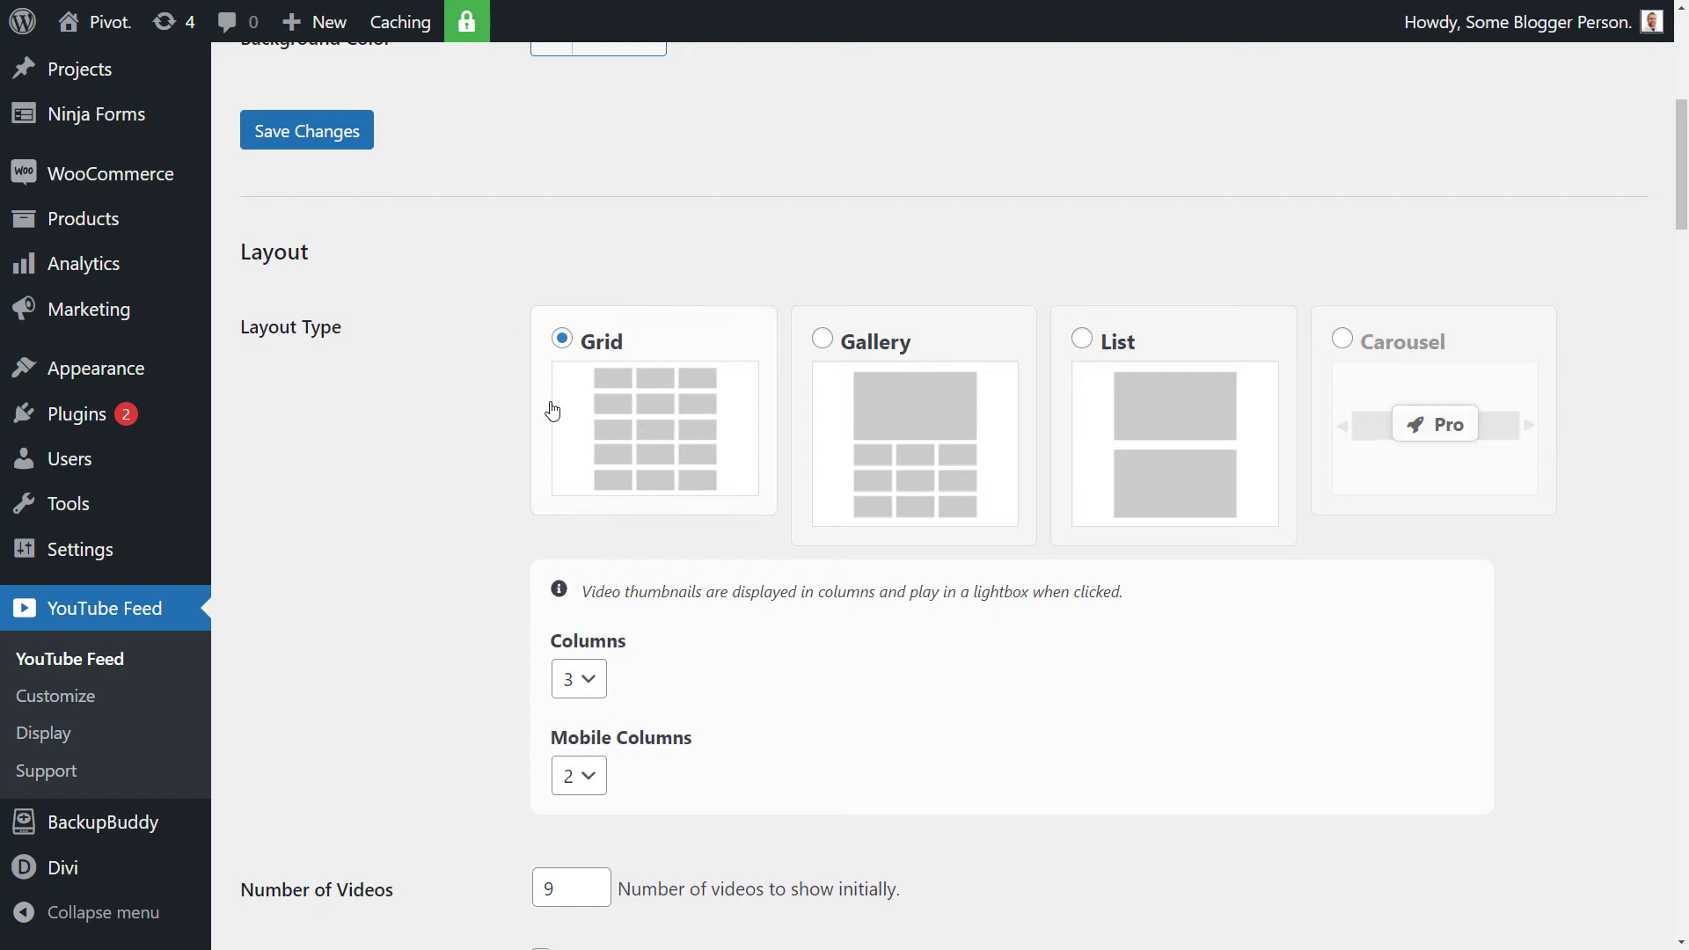
scroll(546, 408, "down", 2)
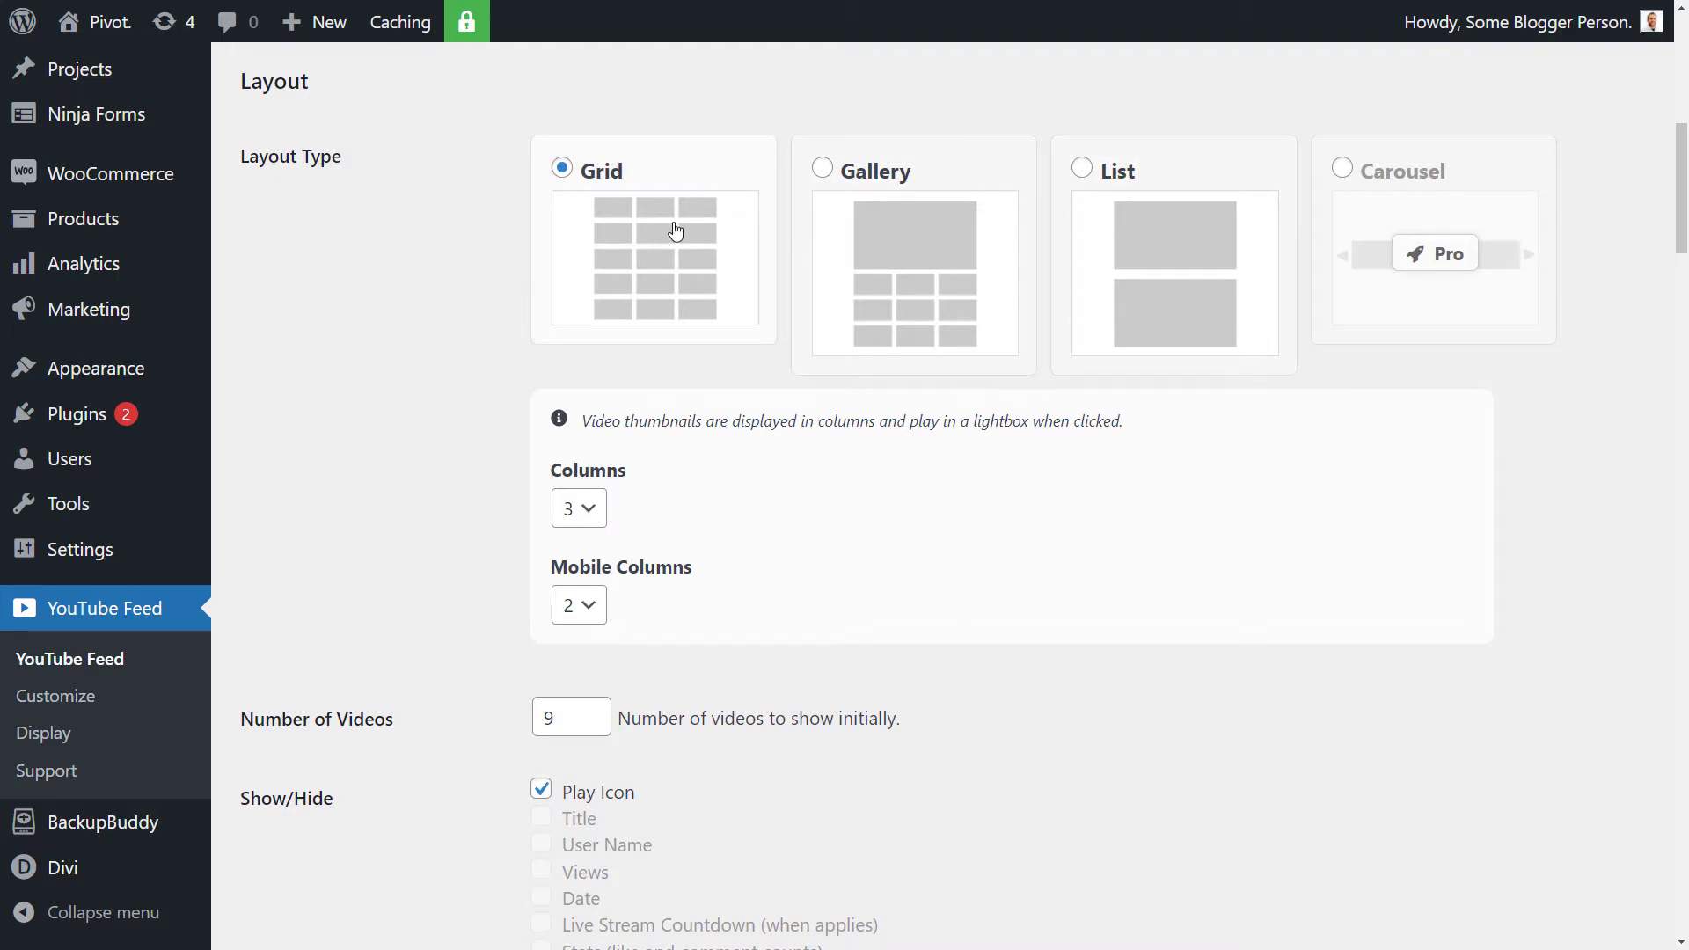
left_click(852, 181)
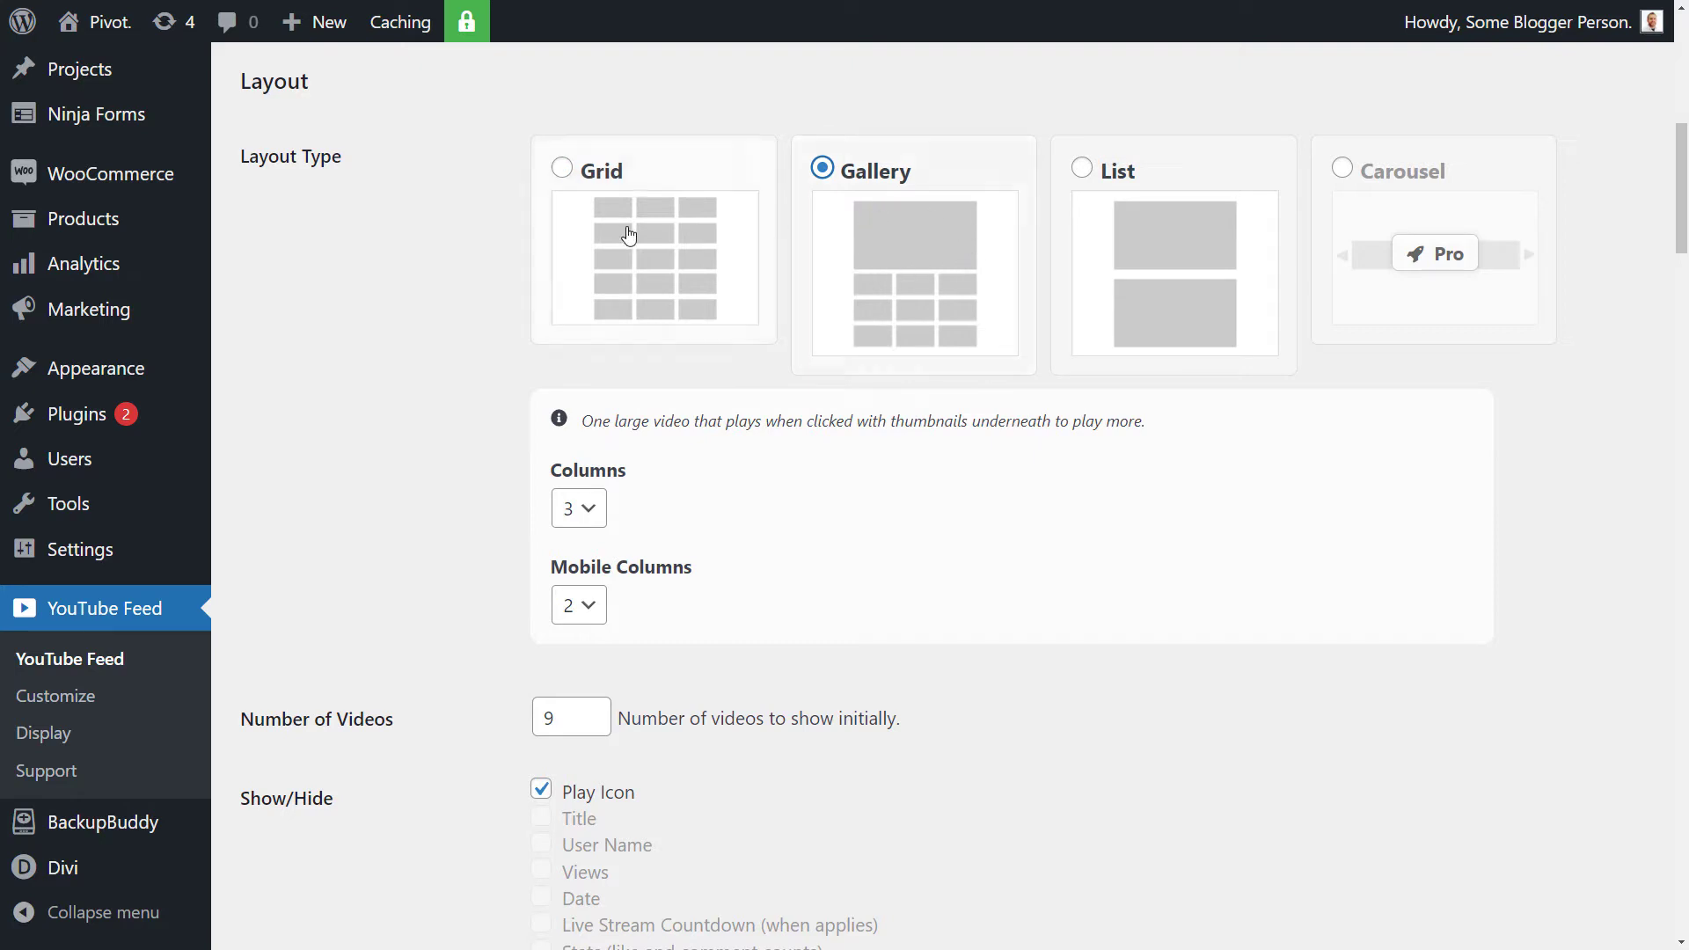
left_click(587, 510)
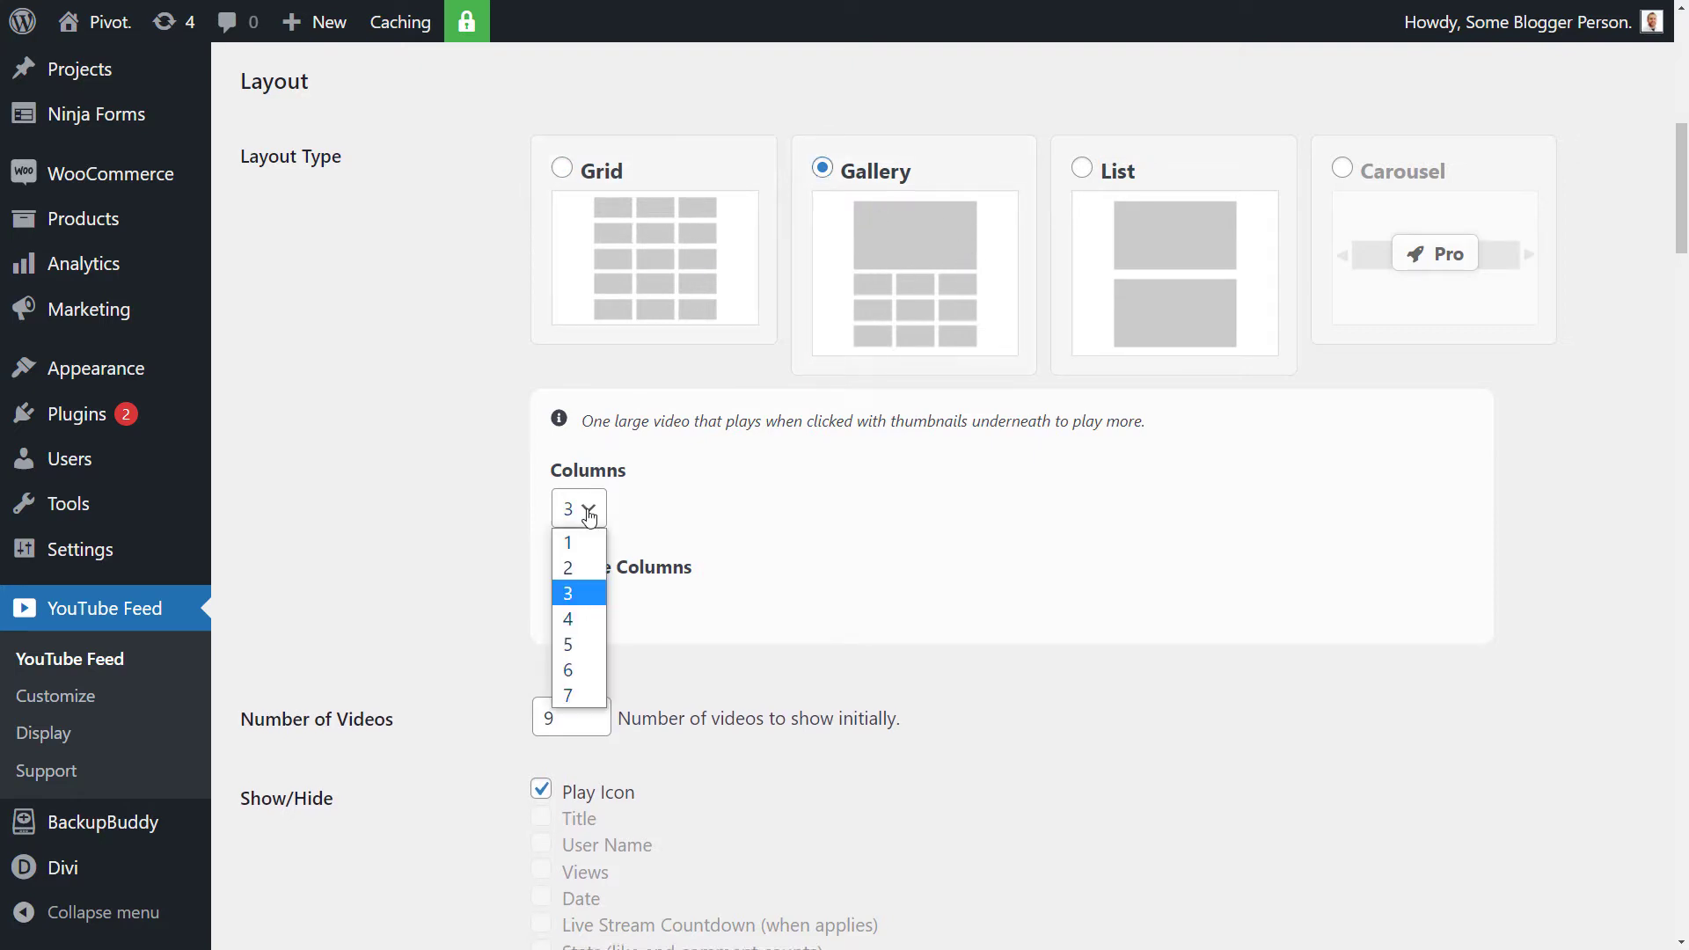
left_click(586, 621)
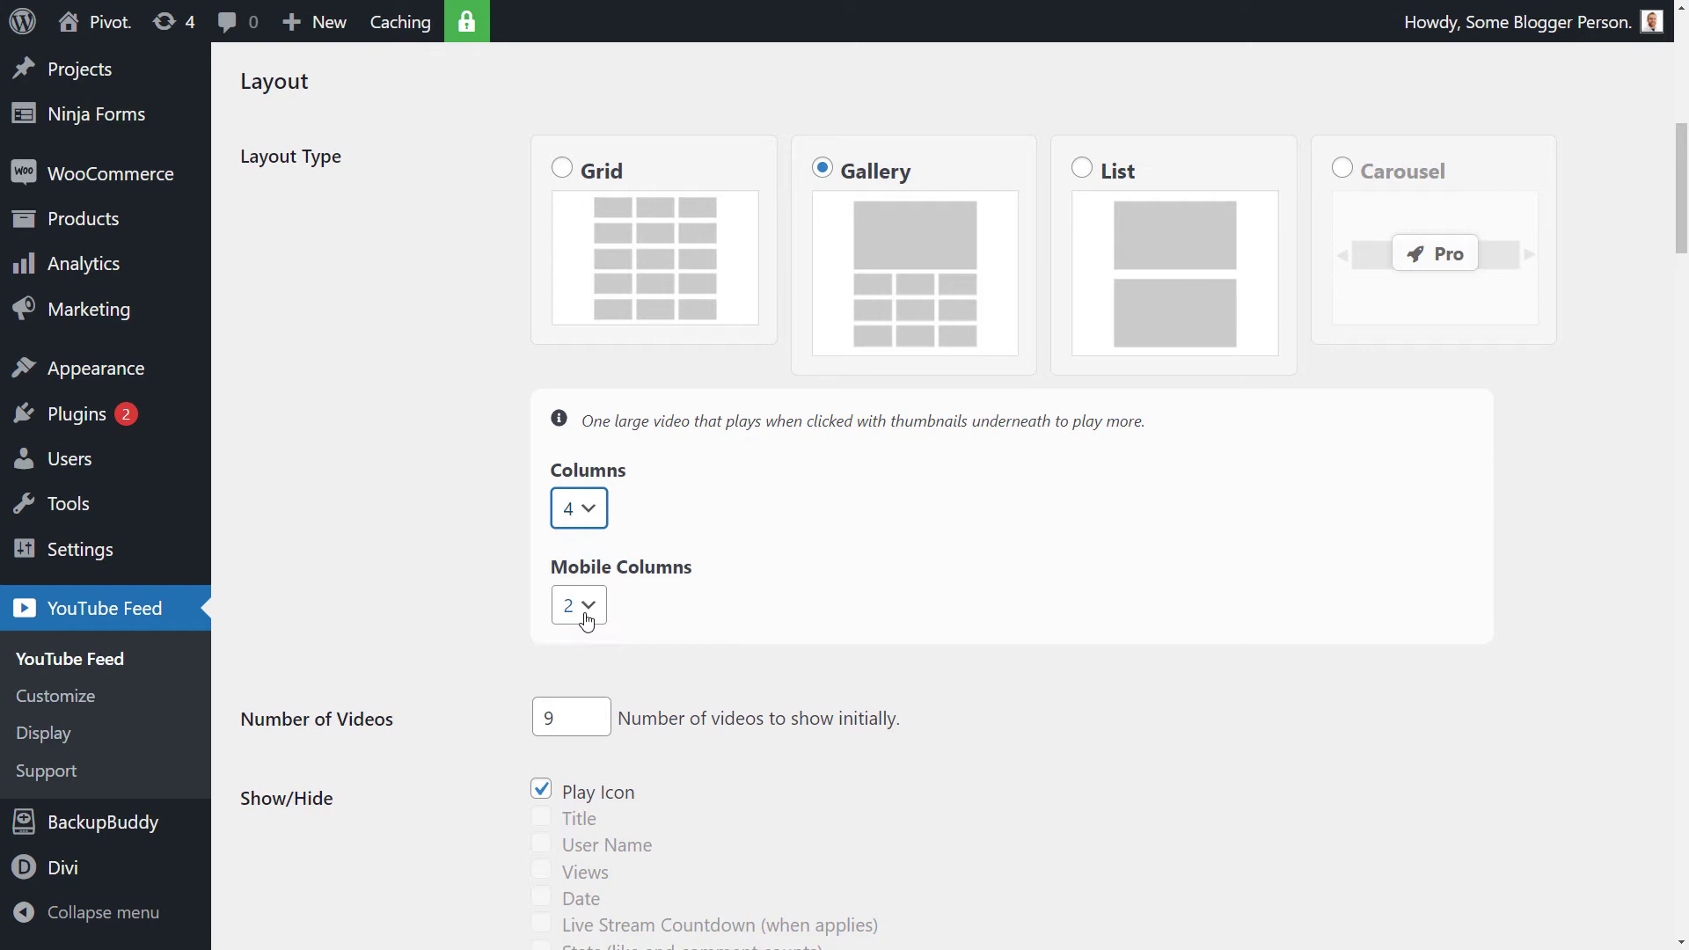
left_click(583, 509)
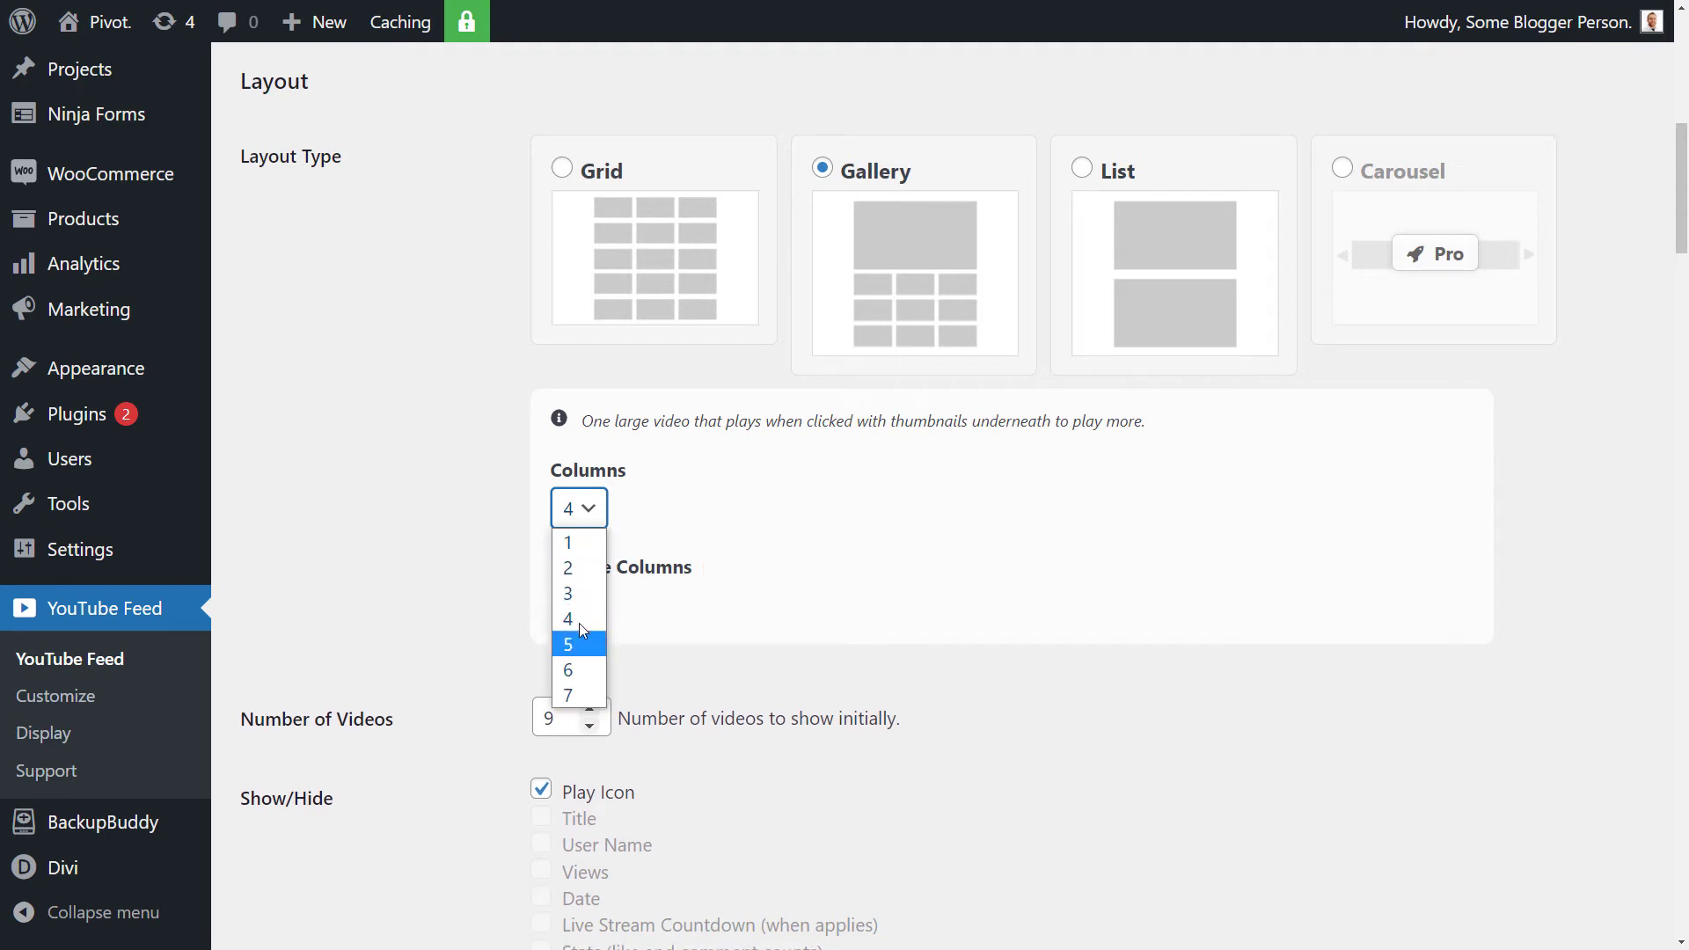
left_click(579, 619)
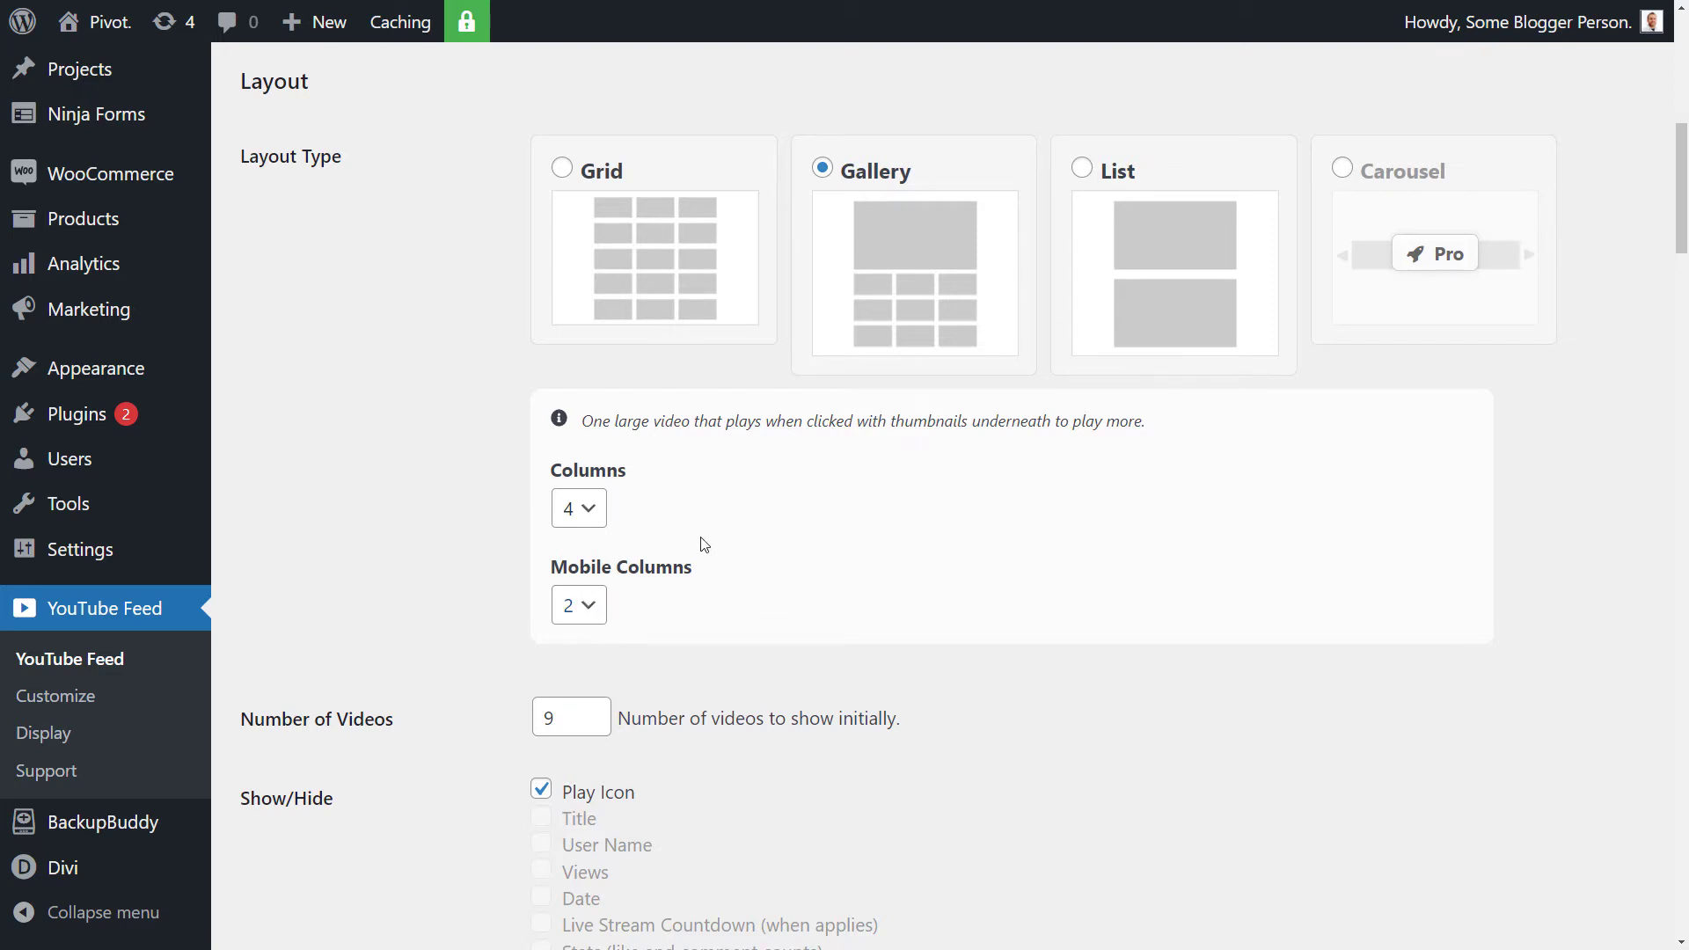
Change Number of Videos from 9 to 15 and select the spacing value 5 to replace.
scroll(701, 543, "down", 4)
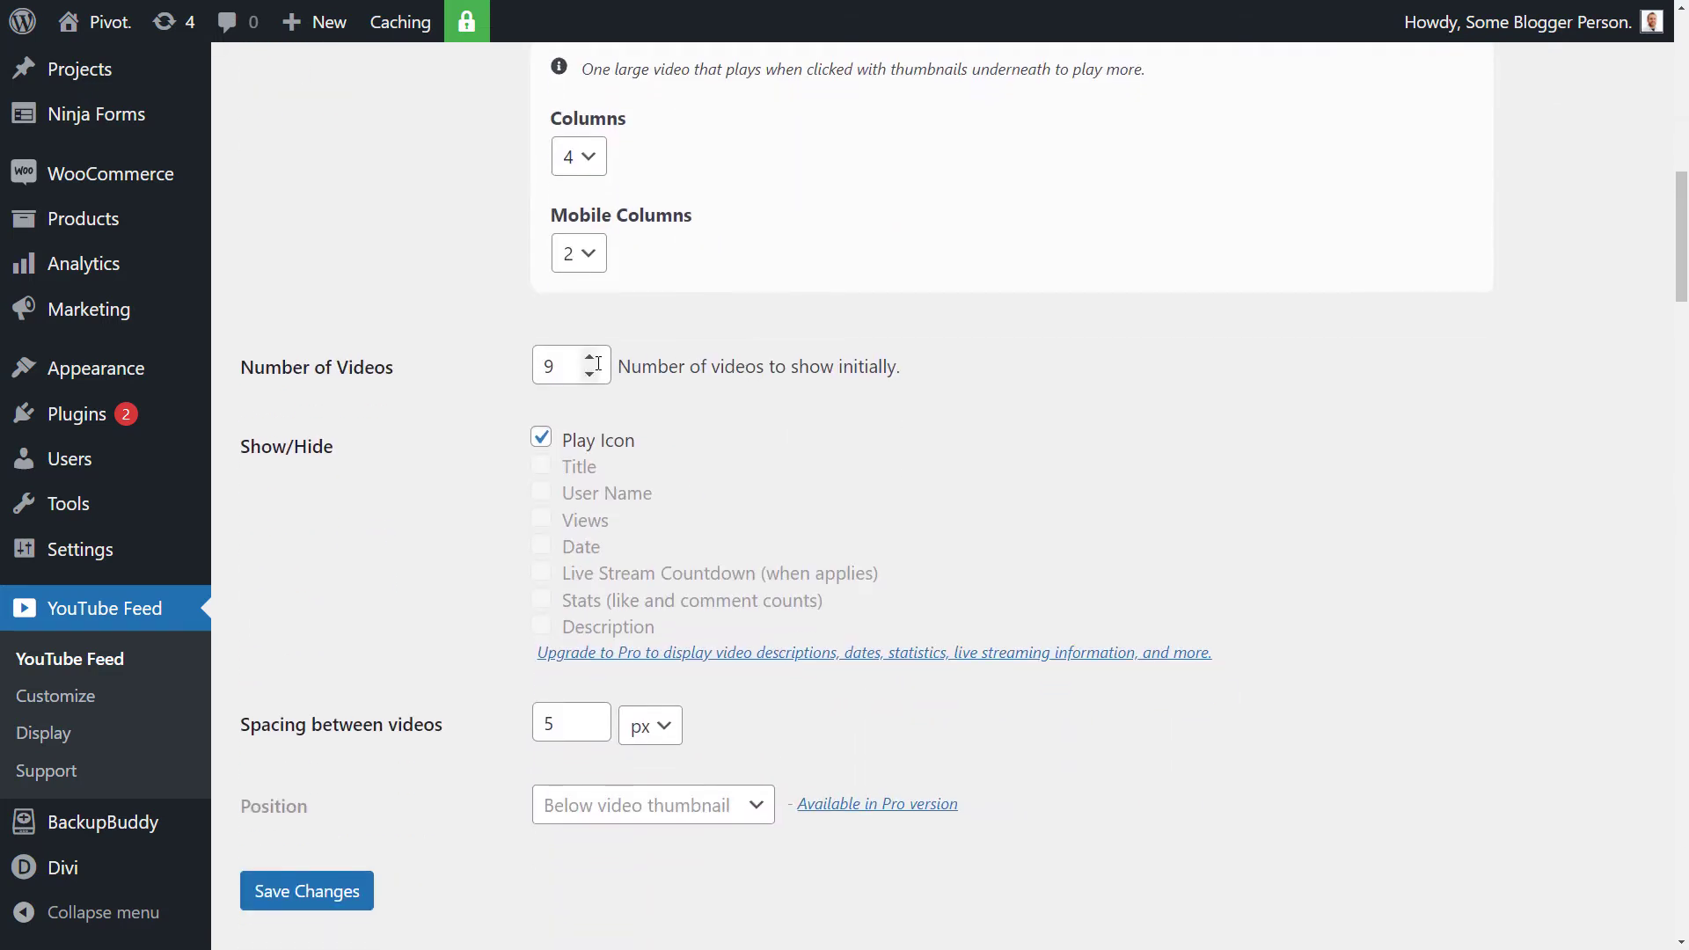
left_click_drag(561, 366, 468, 355)
type("15")
left_click(1181, 378)
left_click_drag(588, 723, 526, 721)
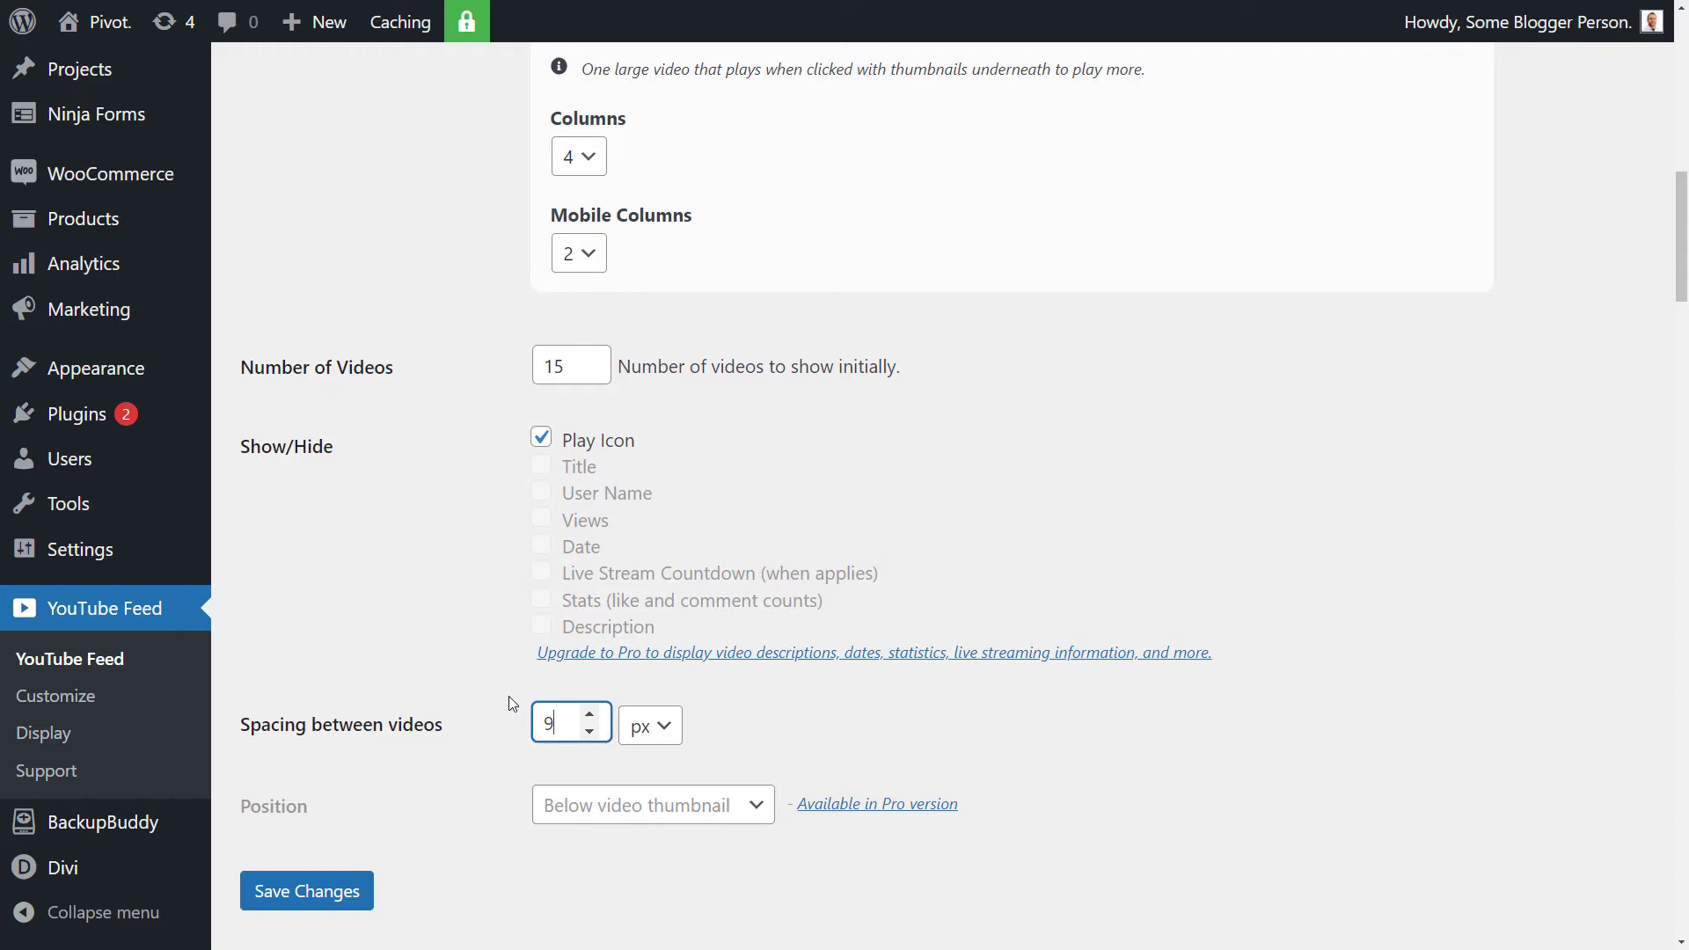
Enter 9 px as the spacing between videos and save the layout settings.
type("9")
scroll(442, 834, "down", 2)
left_click(349, 717)
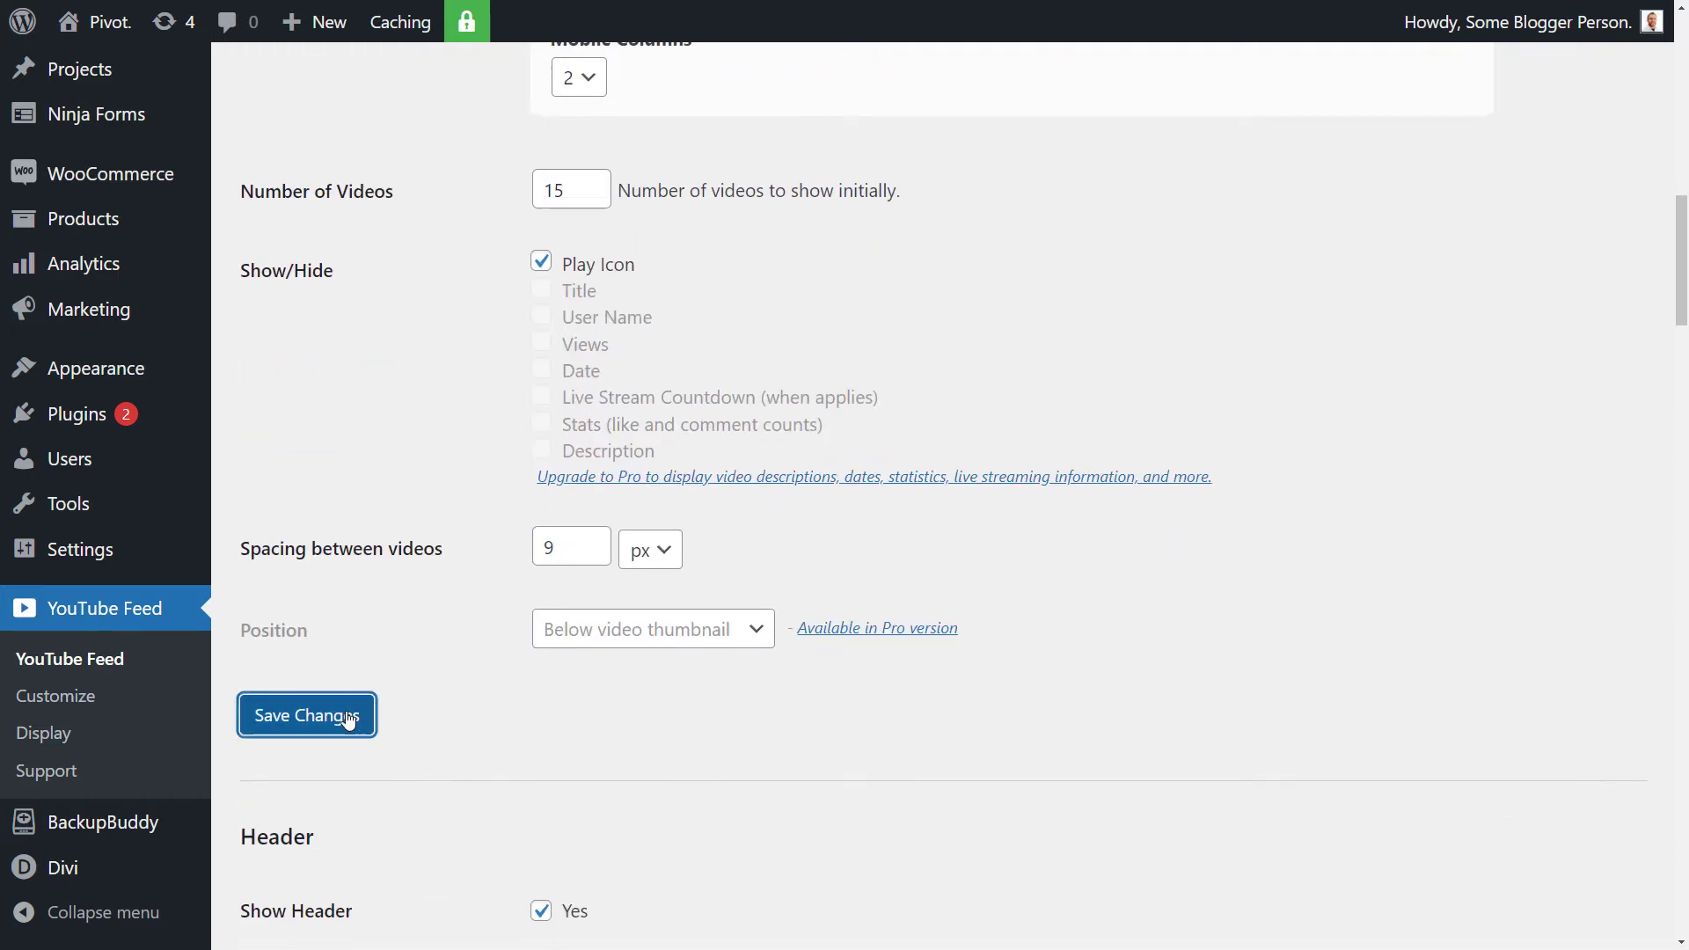
scroll(355, 716, "down", 10)
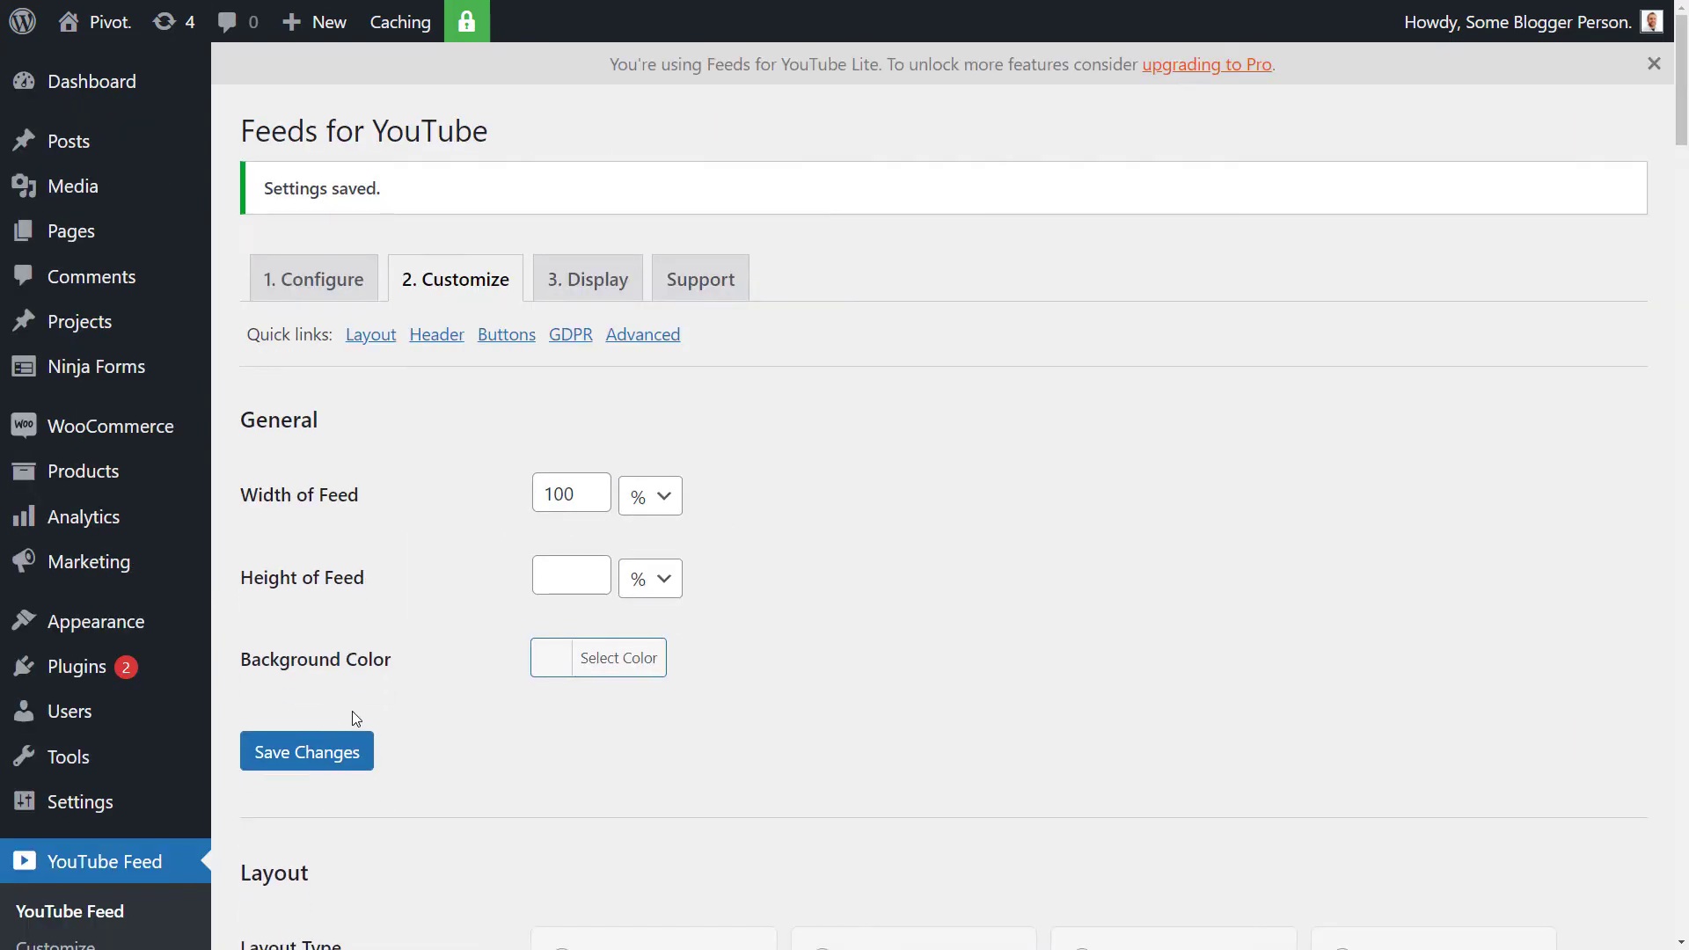
scroll(391, 690, "down", 10)
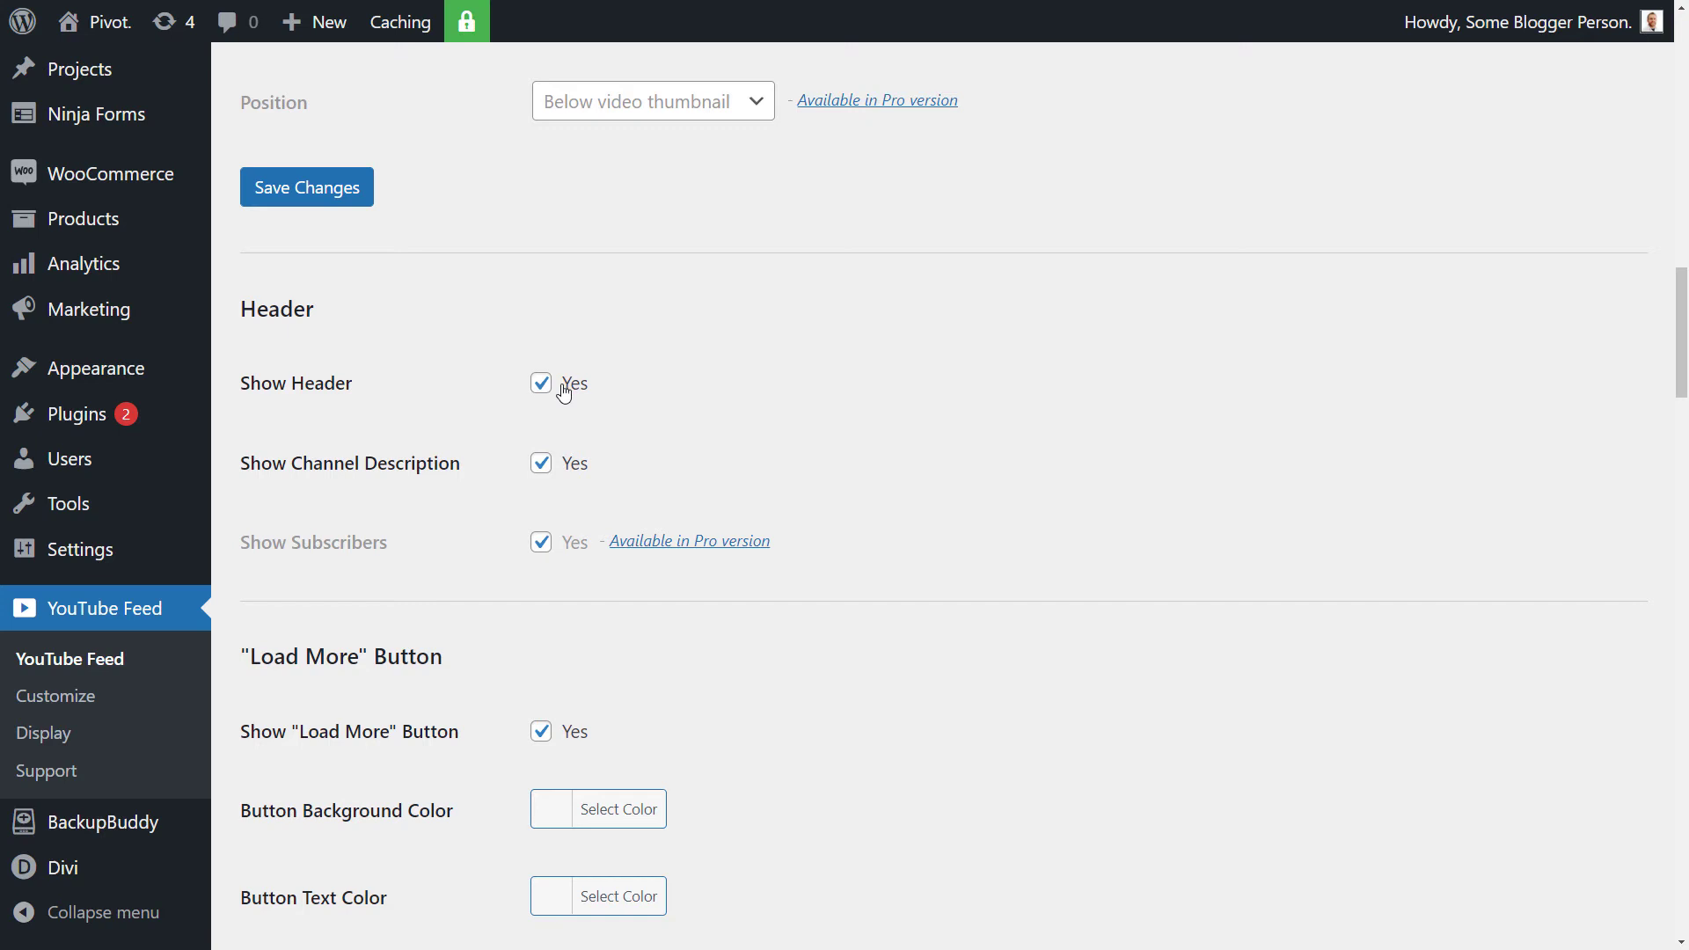
scroll(570, 494, "down", 3)
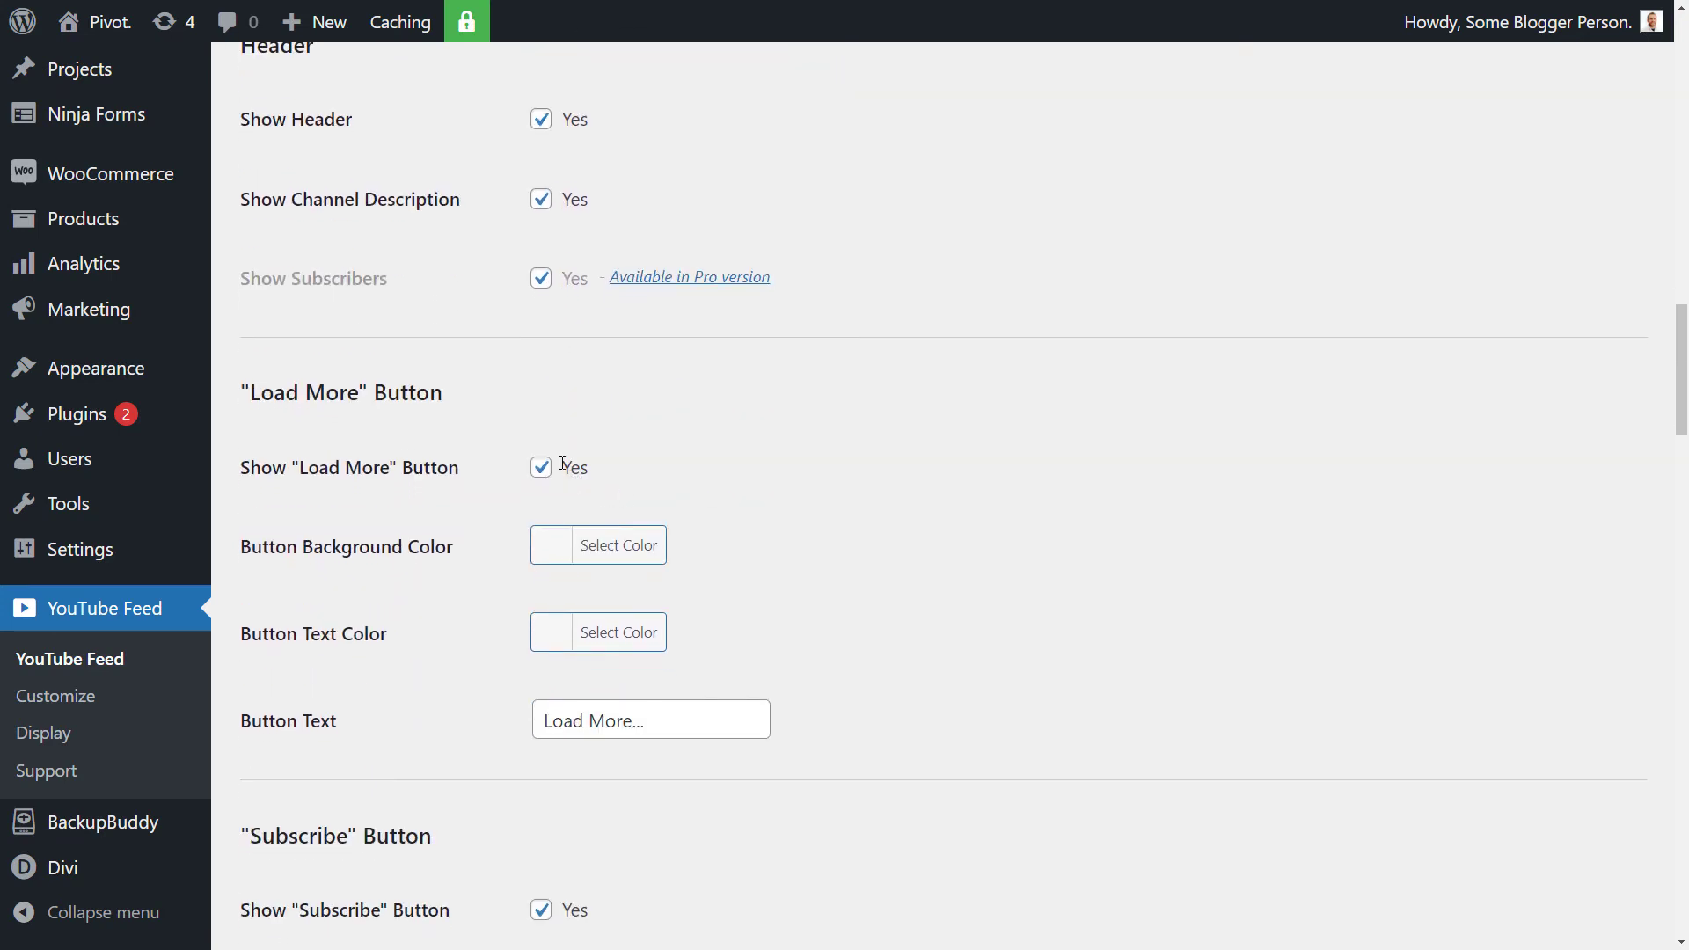
scroll(482, 558, "down", 3)
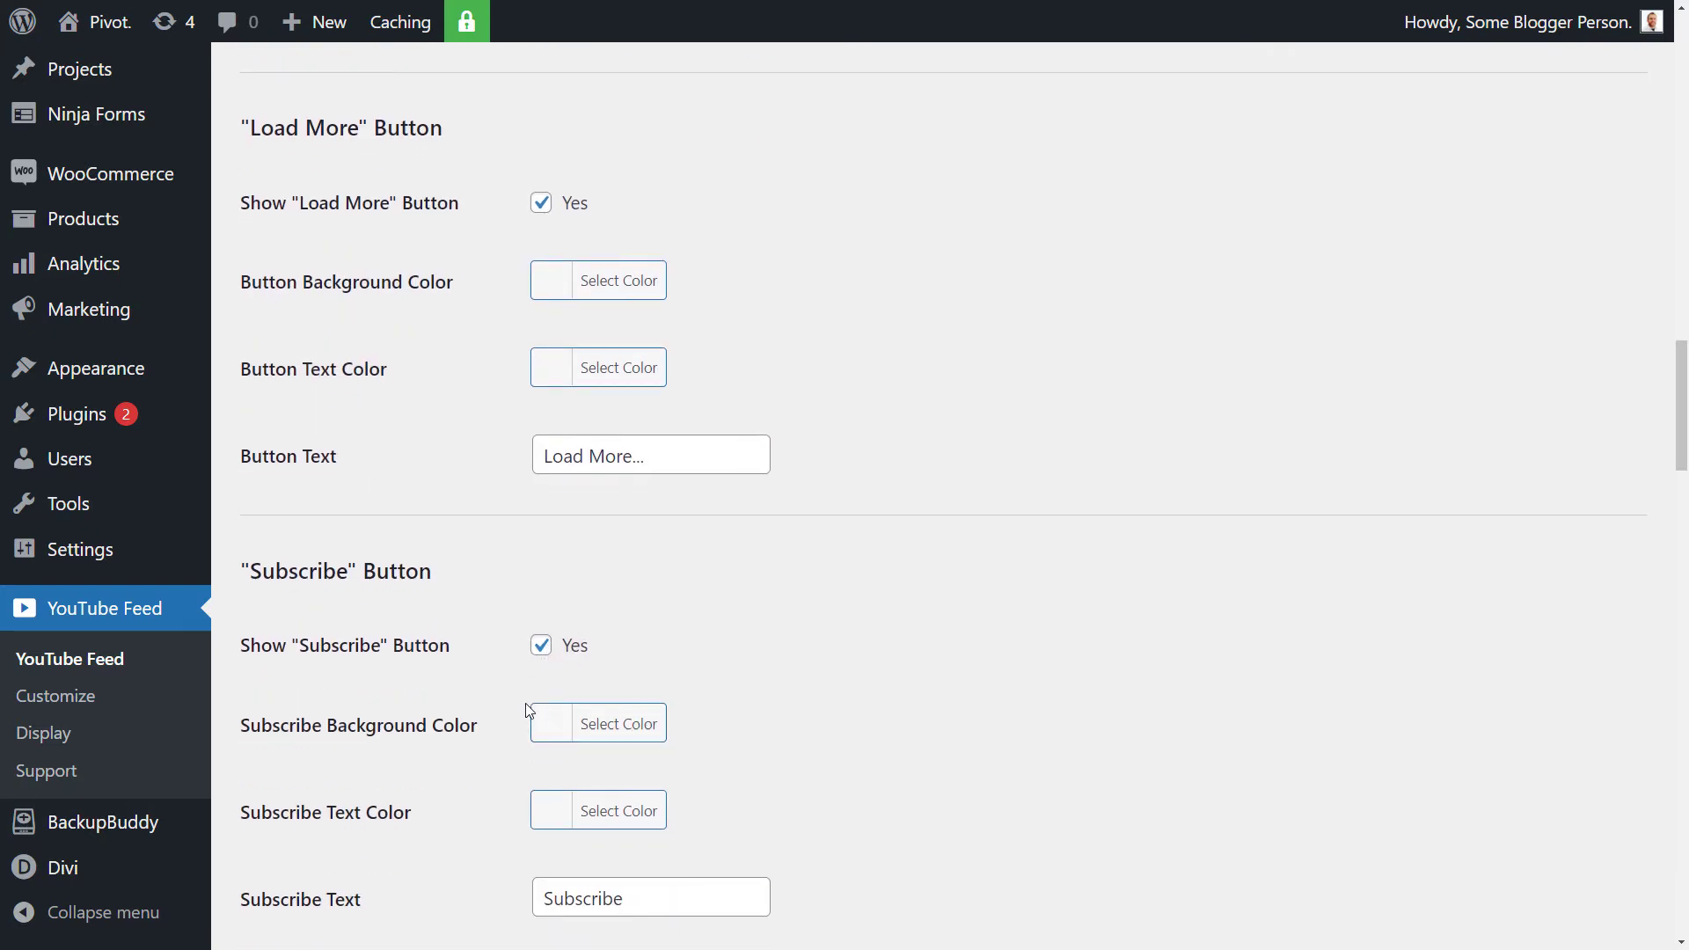
Set the Subscribe button background colour to pure red #ff0000.
scroll(531, 712, "down", 2)
left_click(553, 557)
left_click(620, 858)
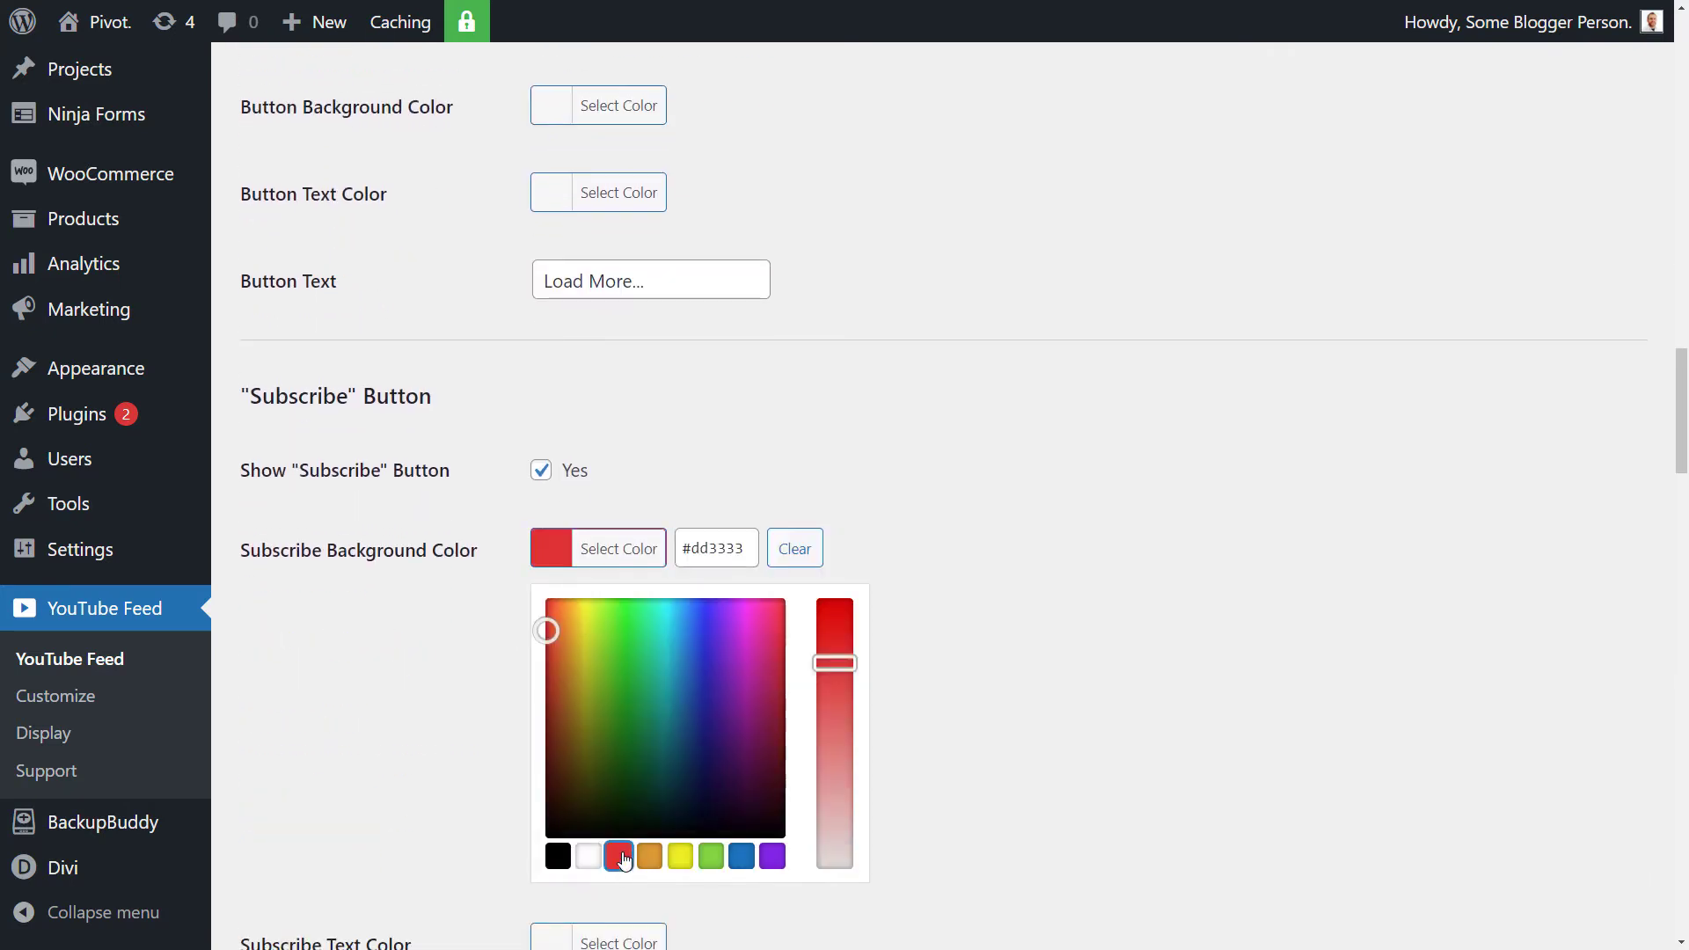
left_click_drag(547, 653, 517, 570)
left_click(646, 557)
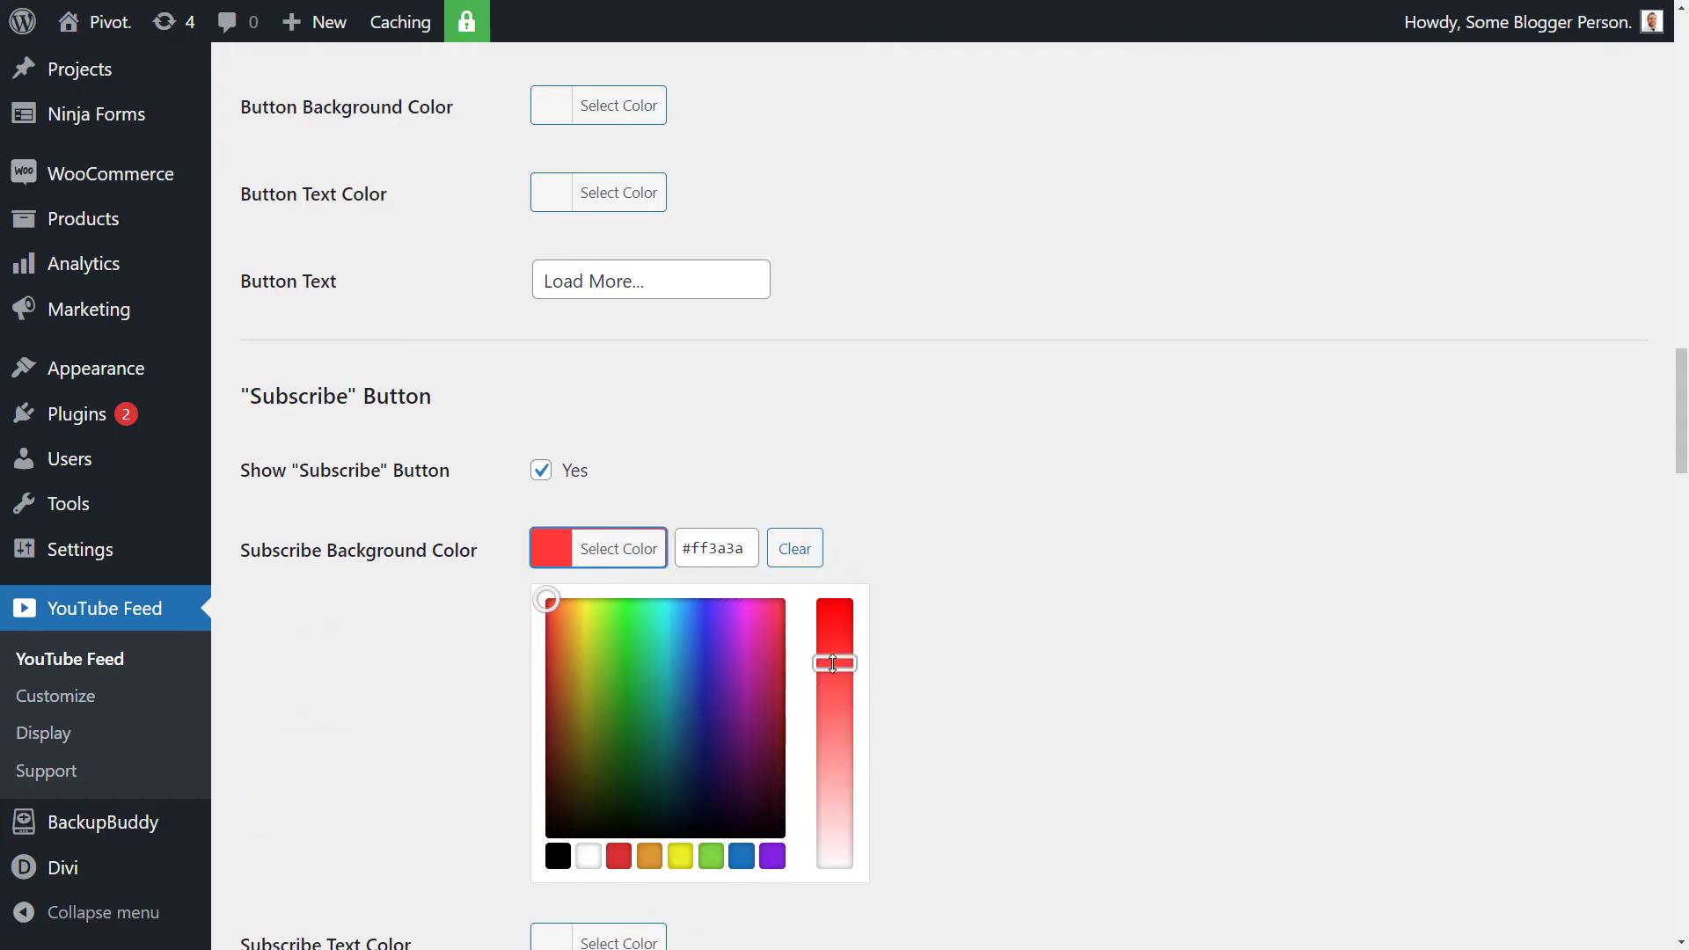
left_click_drag(832, 662, 951, 468)
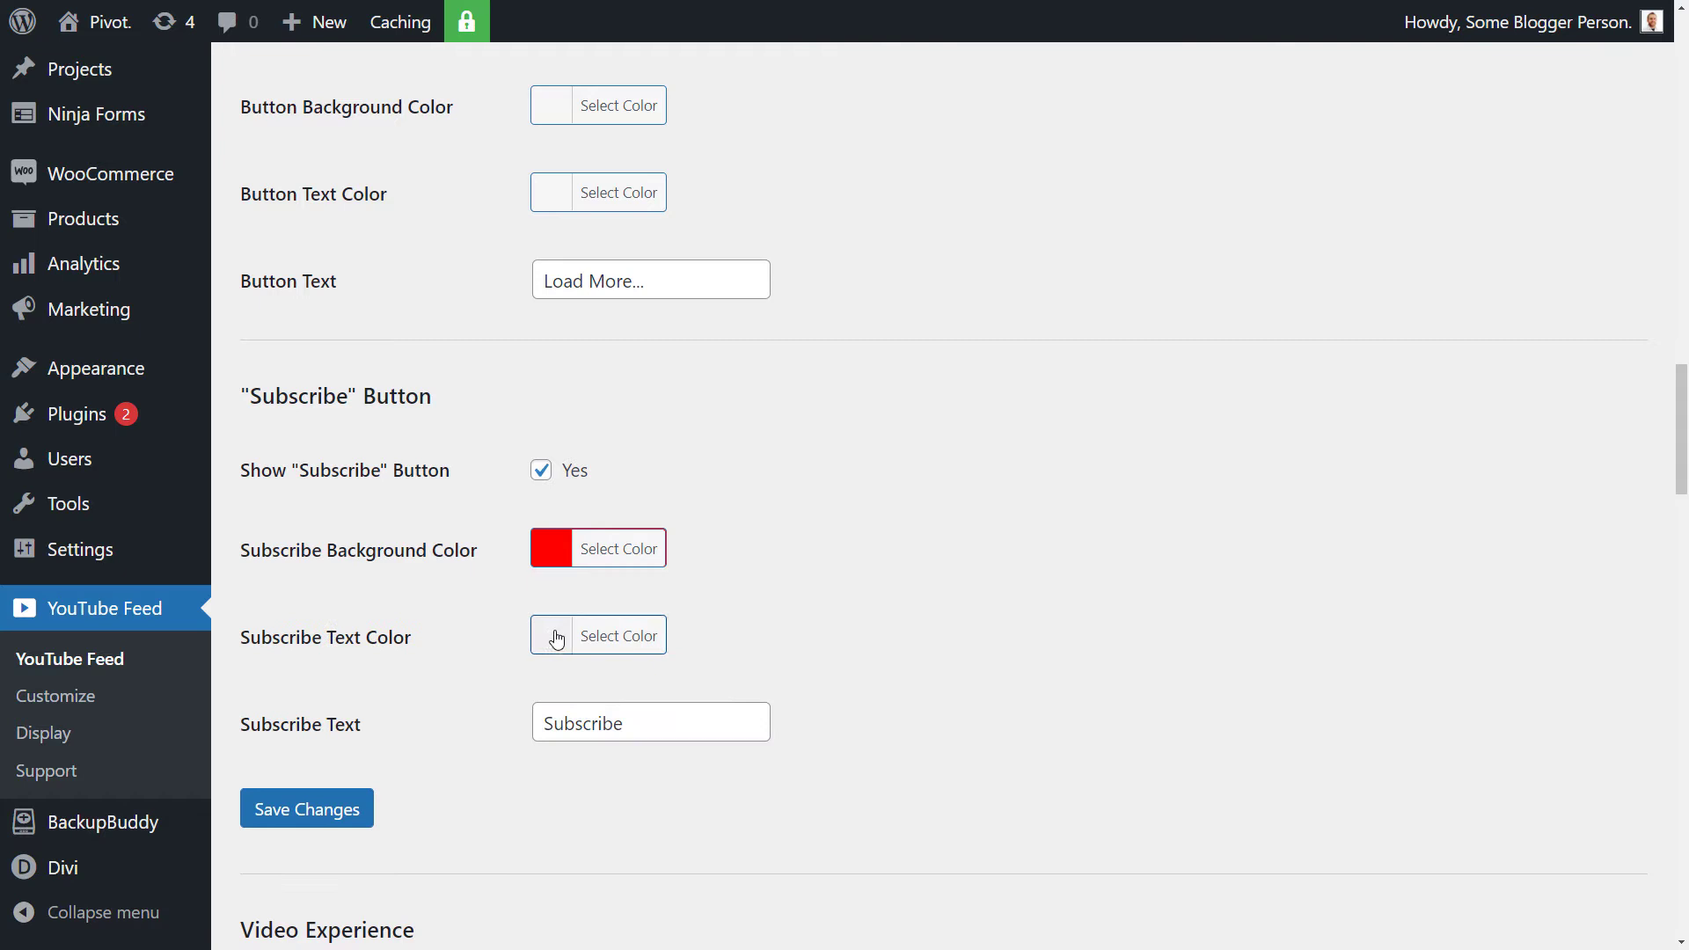
Change the Subscribe button label to 'Subscribe Now!'.
left_click(646, 723)
type("n")
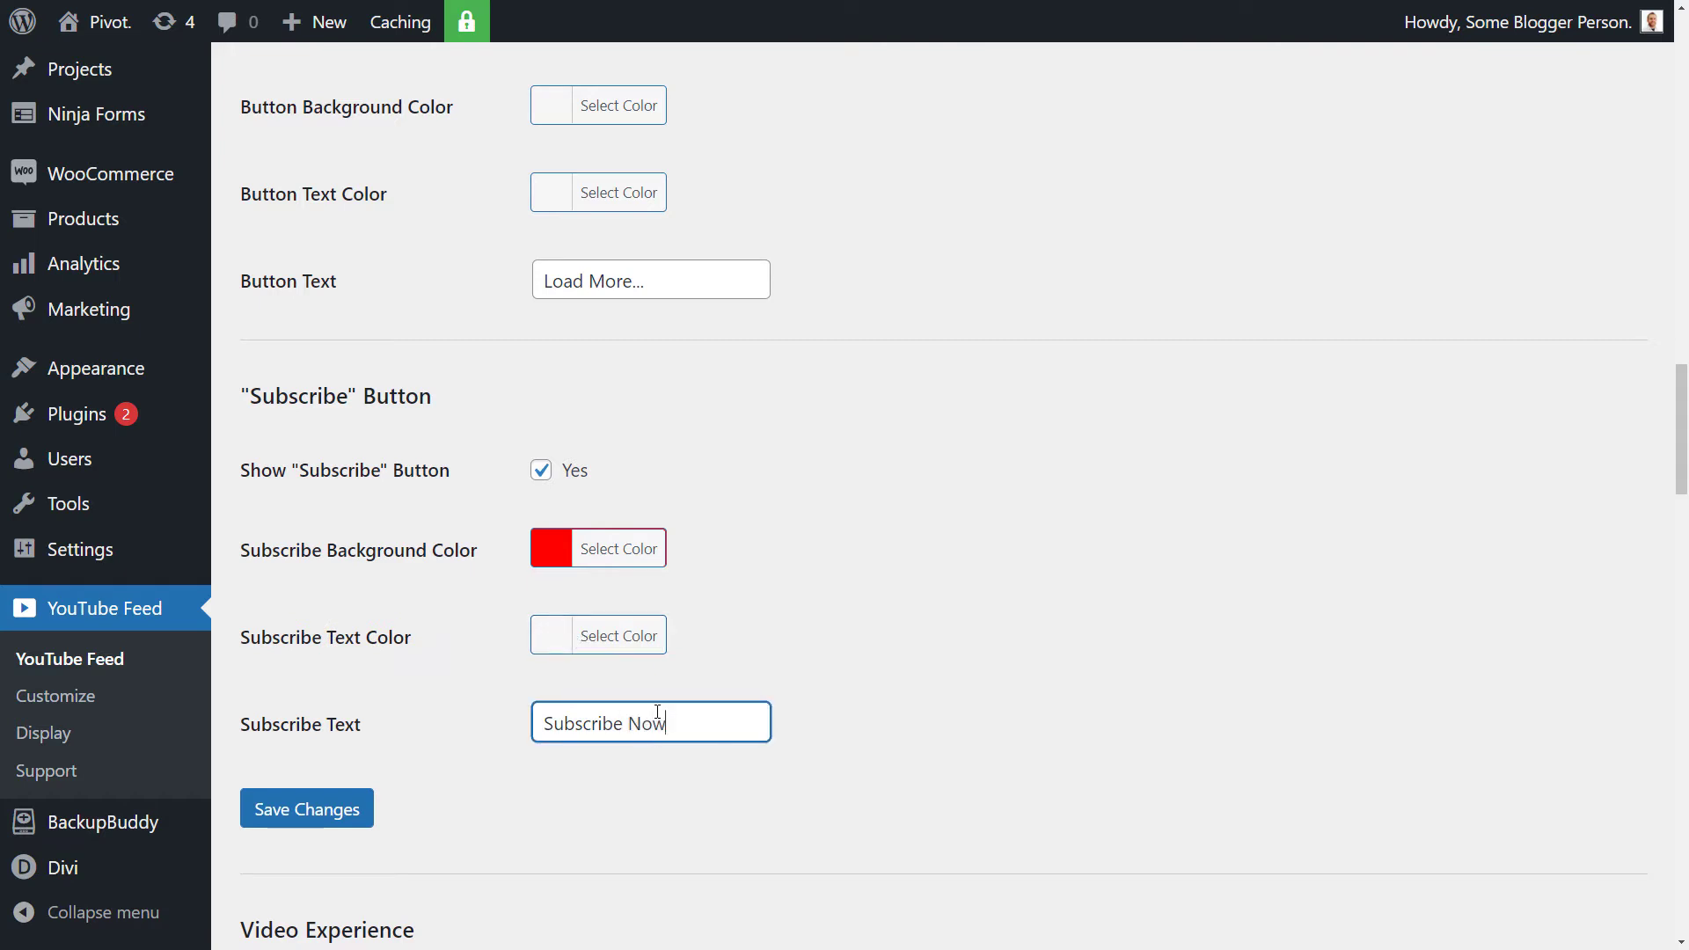
scroll(732, 619, "down", 5)
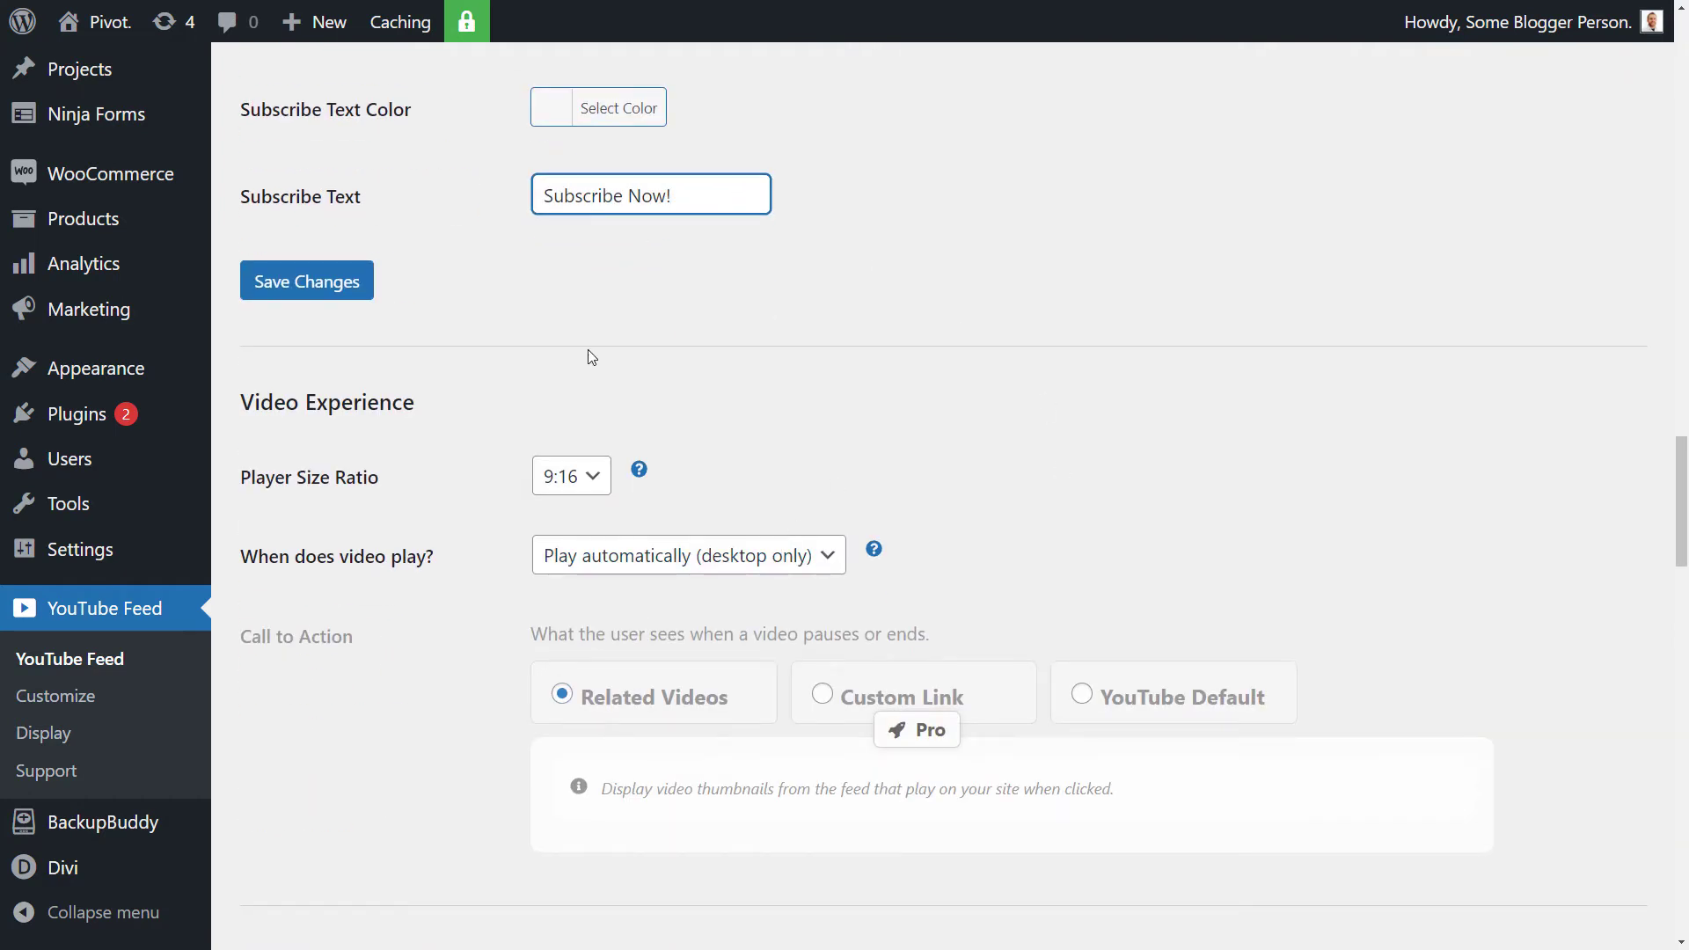
Keep the player size ratio at 9:16 and set videos to play automatically on desktop.
left_click(595, 479)
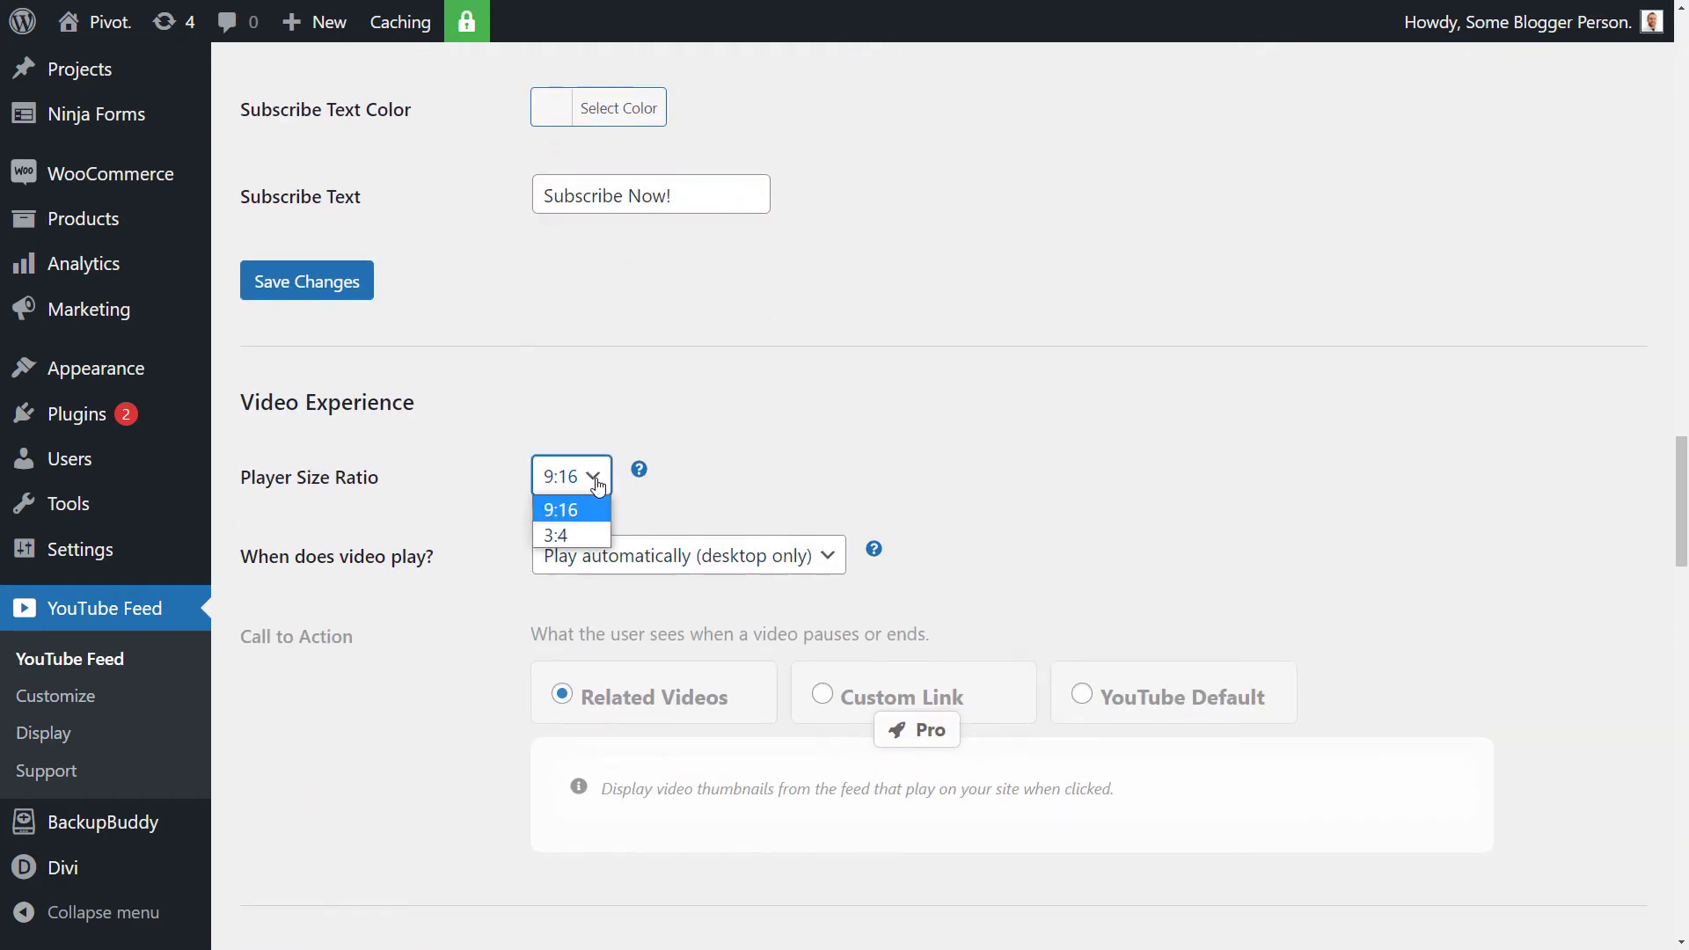
left_click(810, 413)
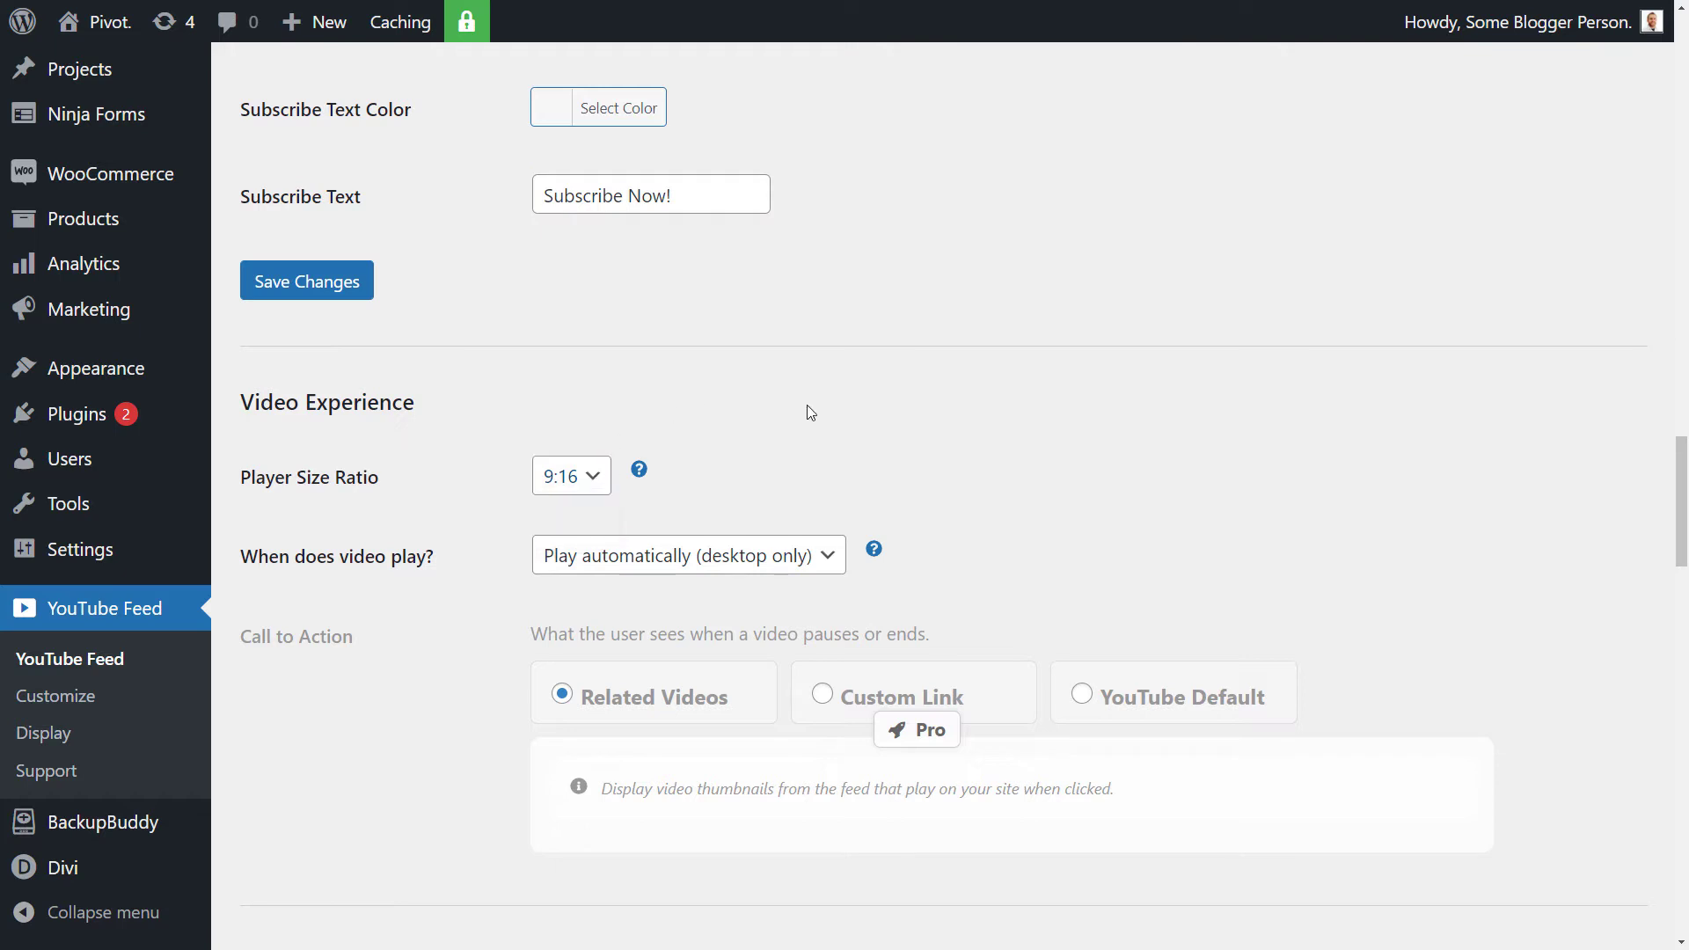
left_click(600, 483)
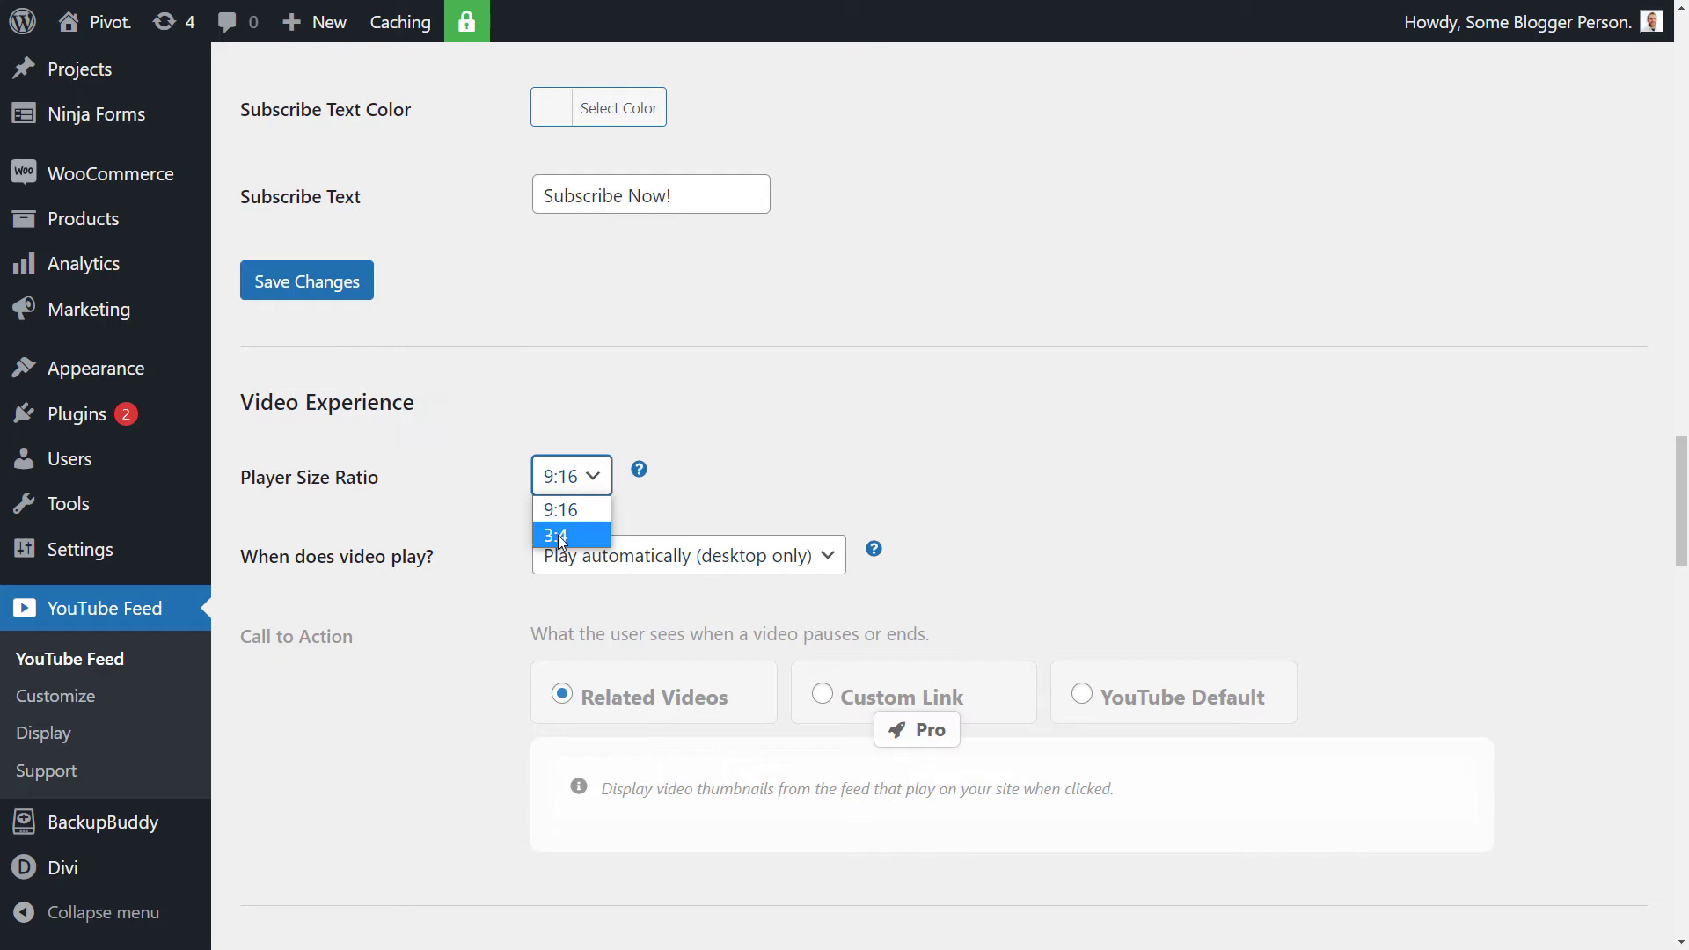
left_click(810, 402)
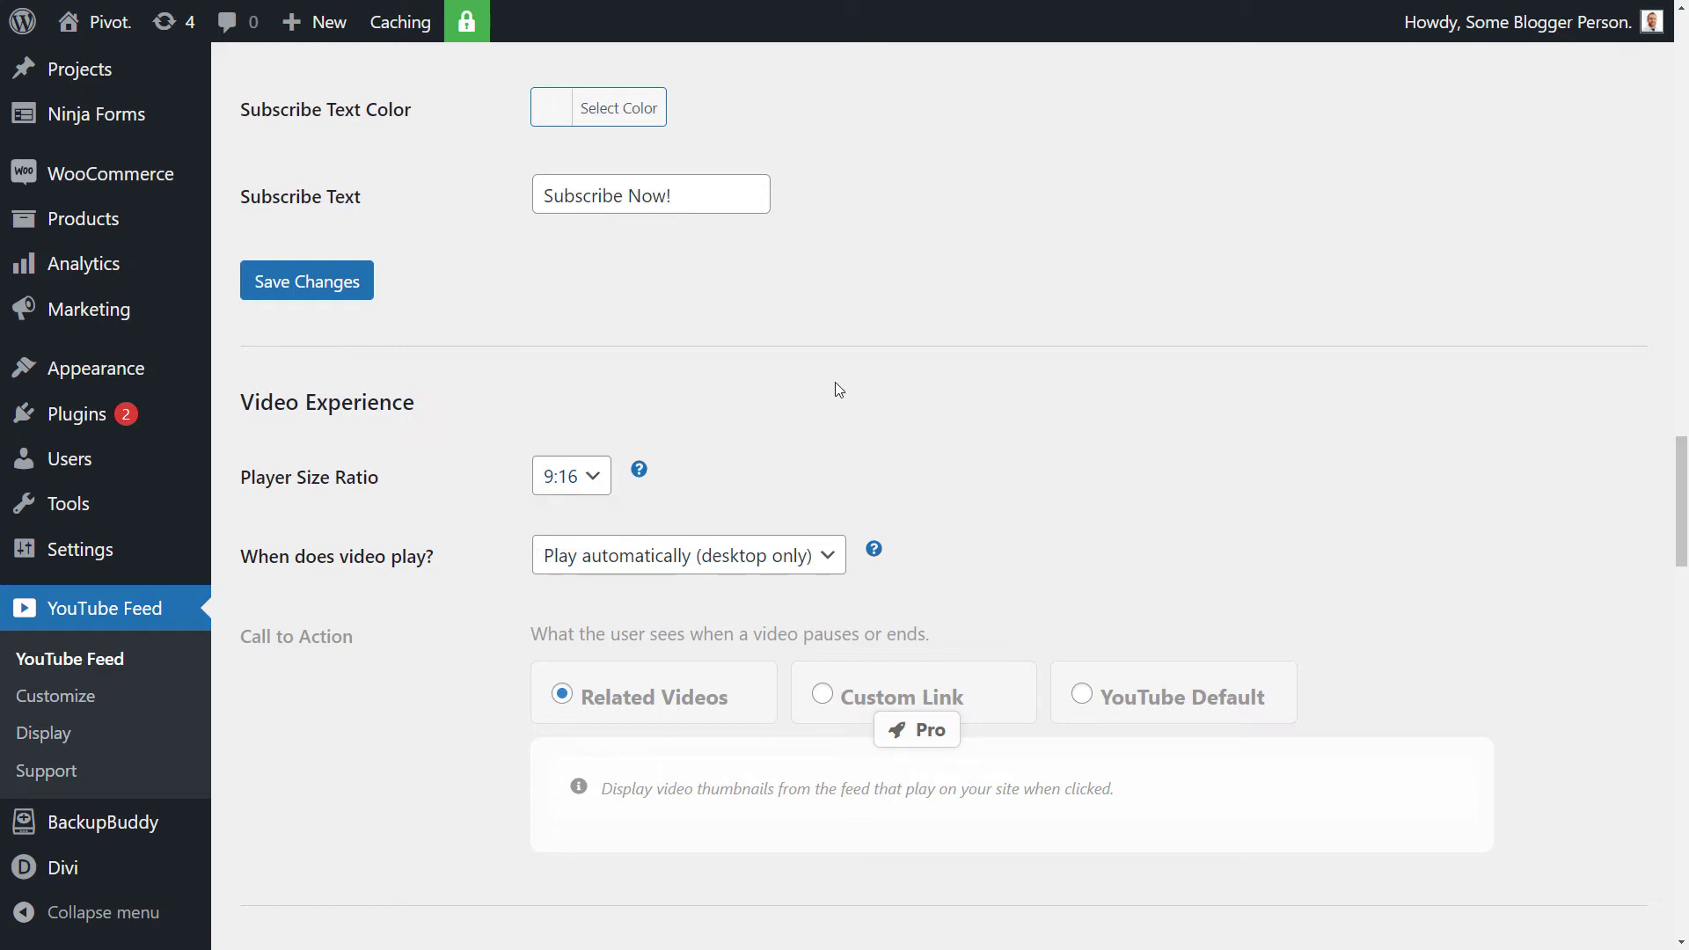
left_click(730, 571)
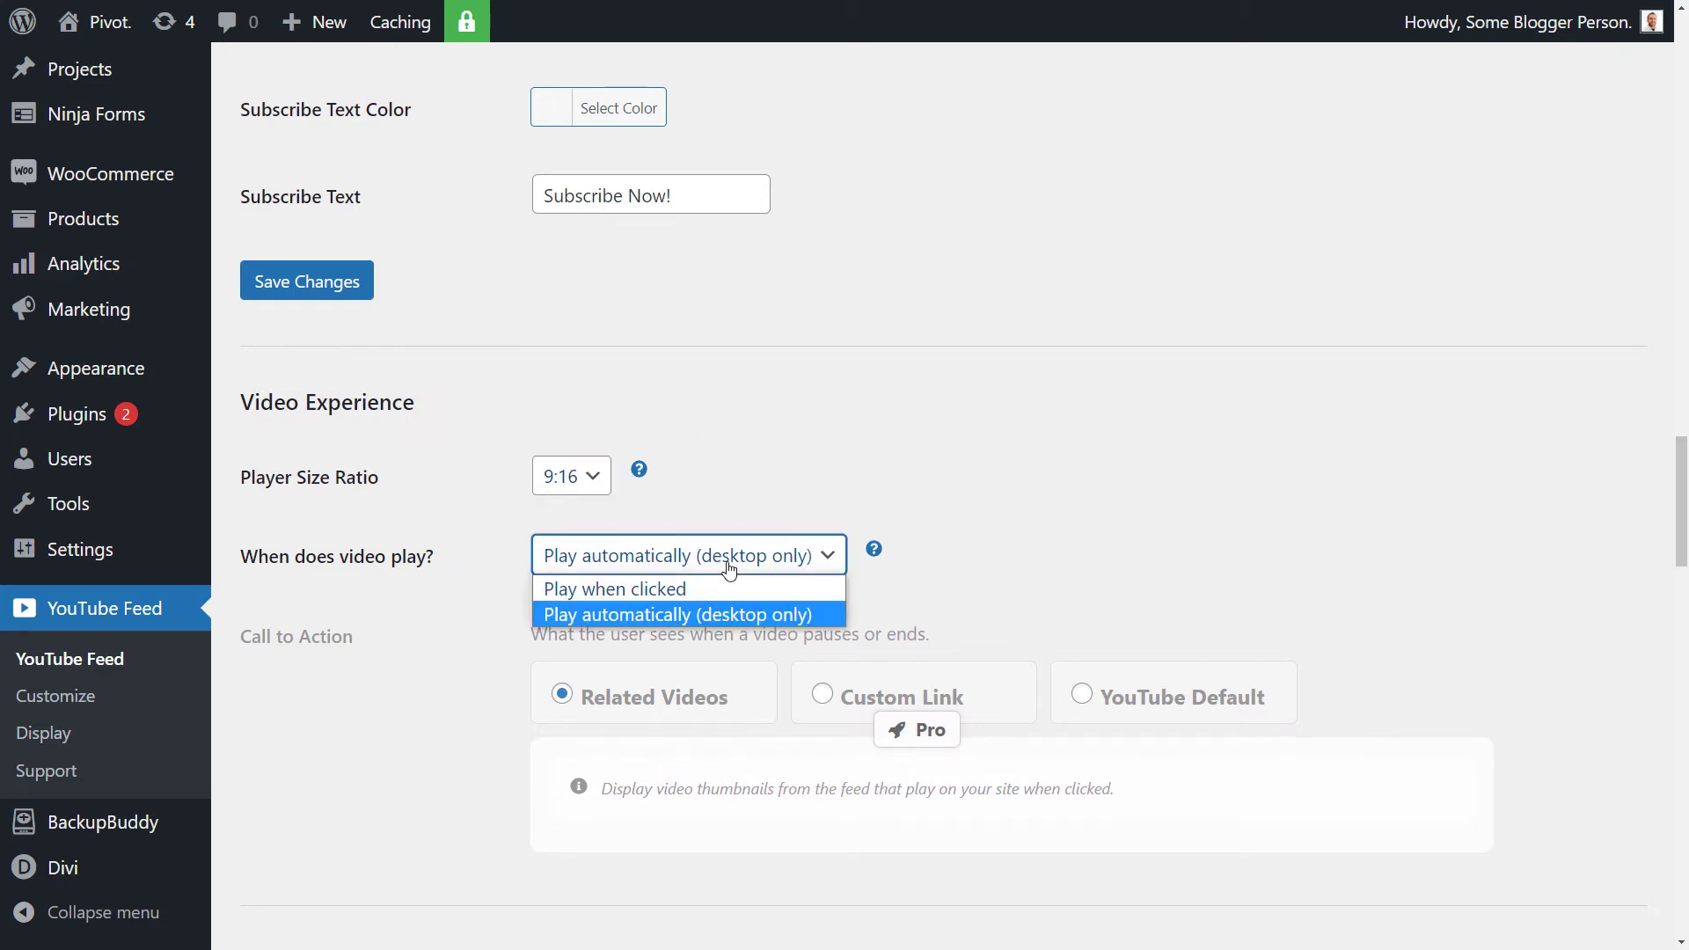
left_click(643, 595)
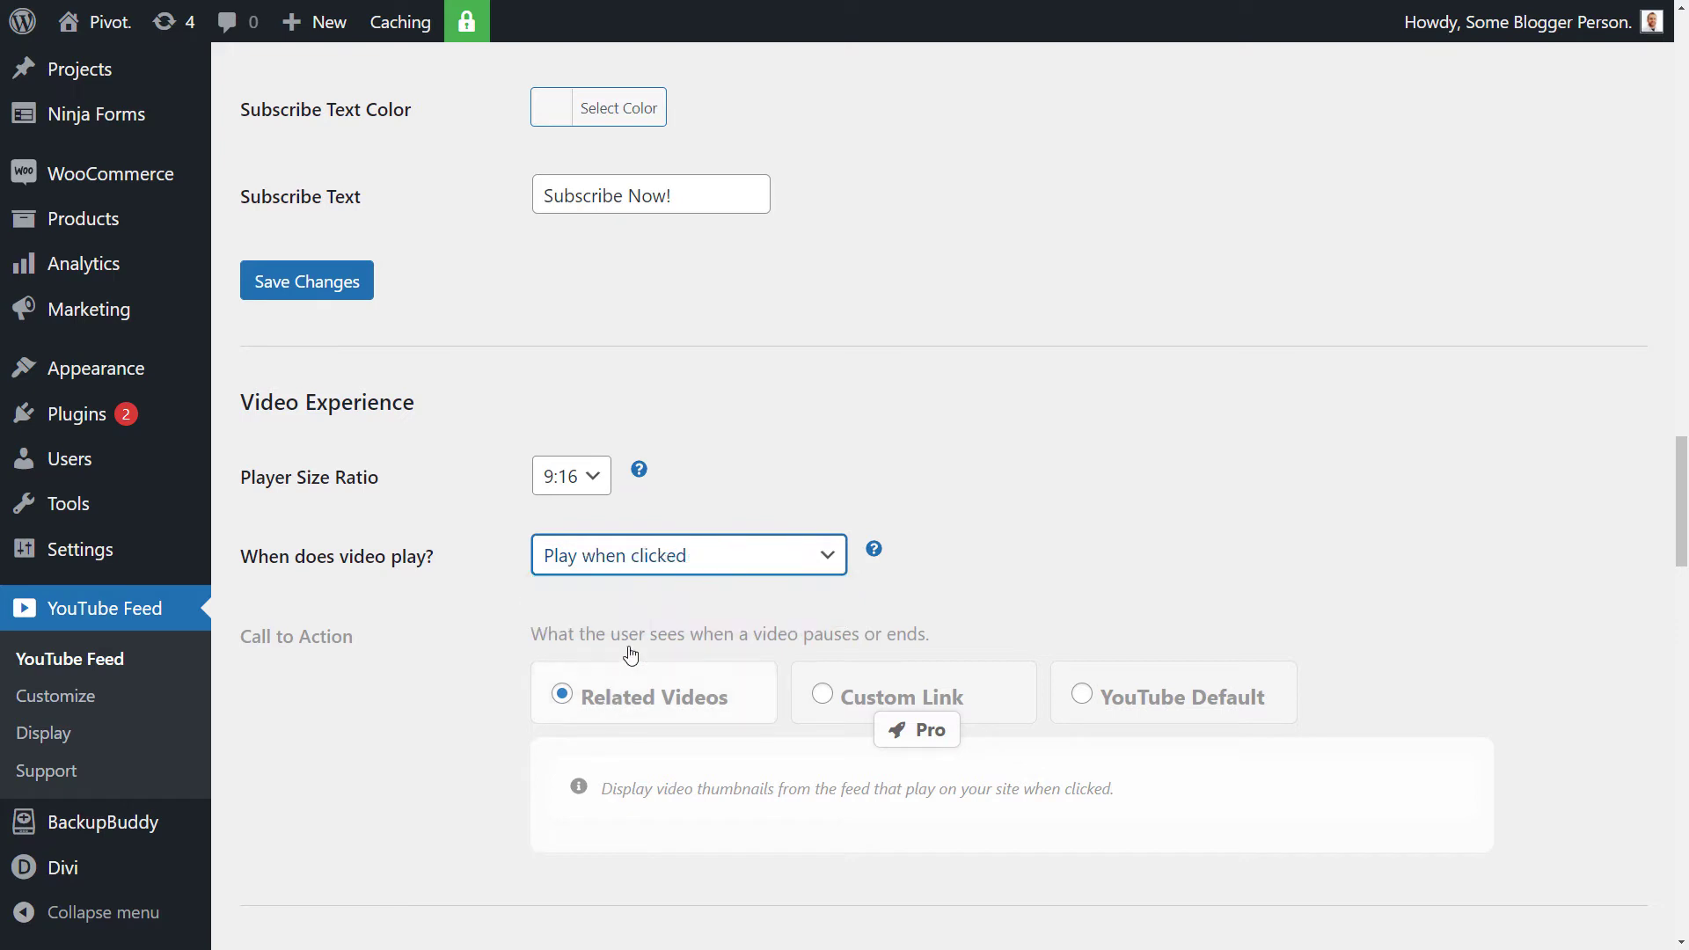
left_click(653, 568)
left_click(625, 616)
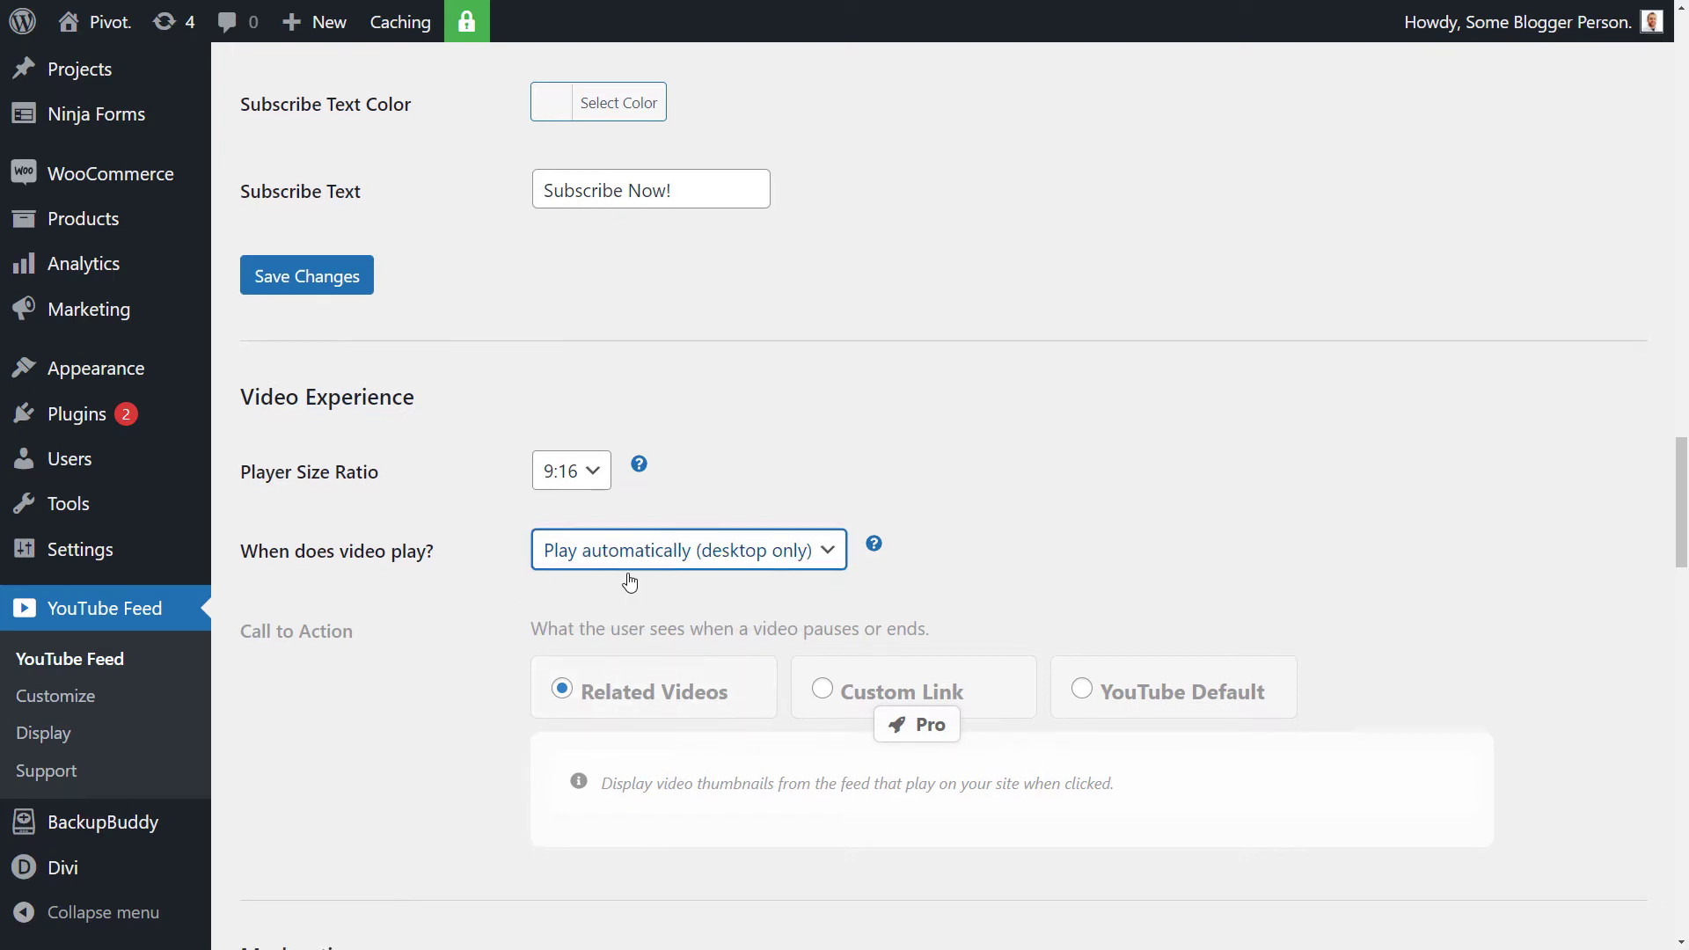
Save the Subscribe and playback changes on the Customize tab.
scroll(630, 577, "down", 2)
scroll(568, 582, "down", 3)
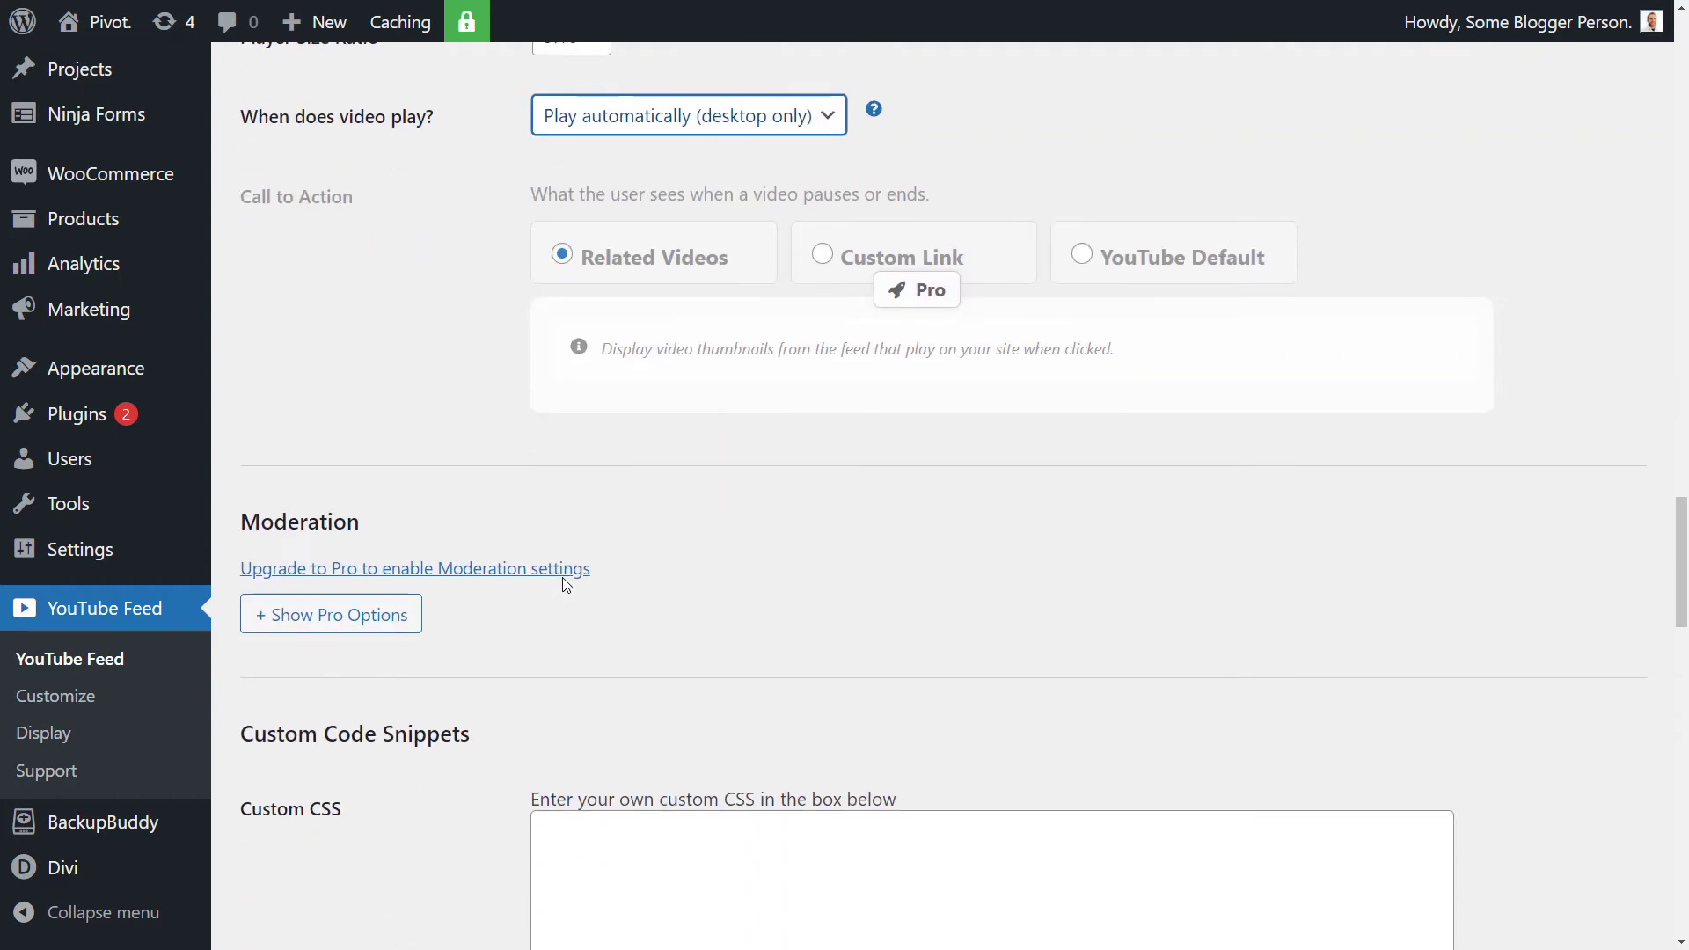
scroll(528, 572, "up", 5)
left_click(347, 294)
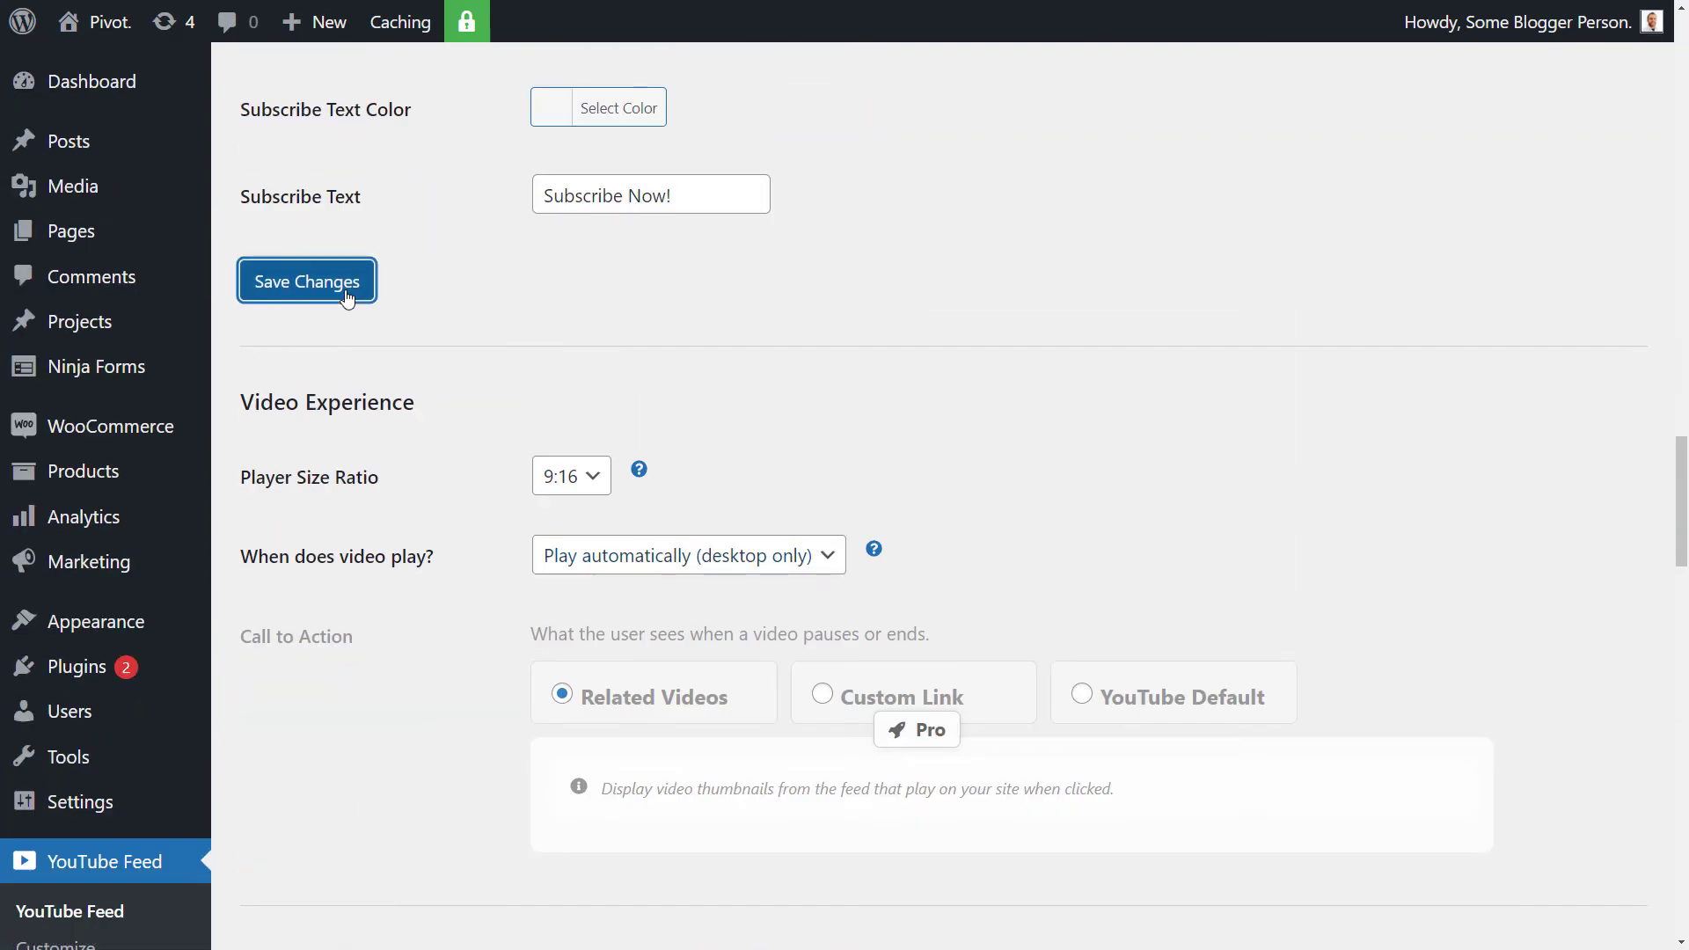
left_click_drag(1676, 97, 1671, 657)
Reveal the Moderation section's Pro-only filters for words, hashtags and hidden video IDs.
scroll(1542, 650, "down", 1)
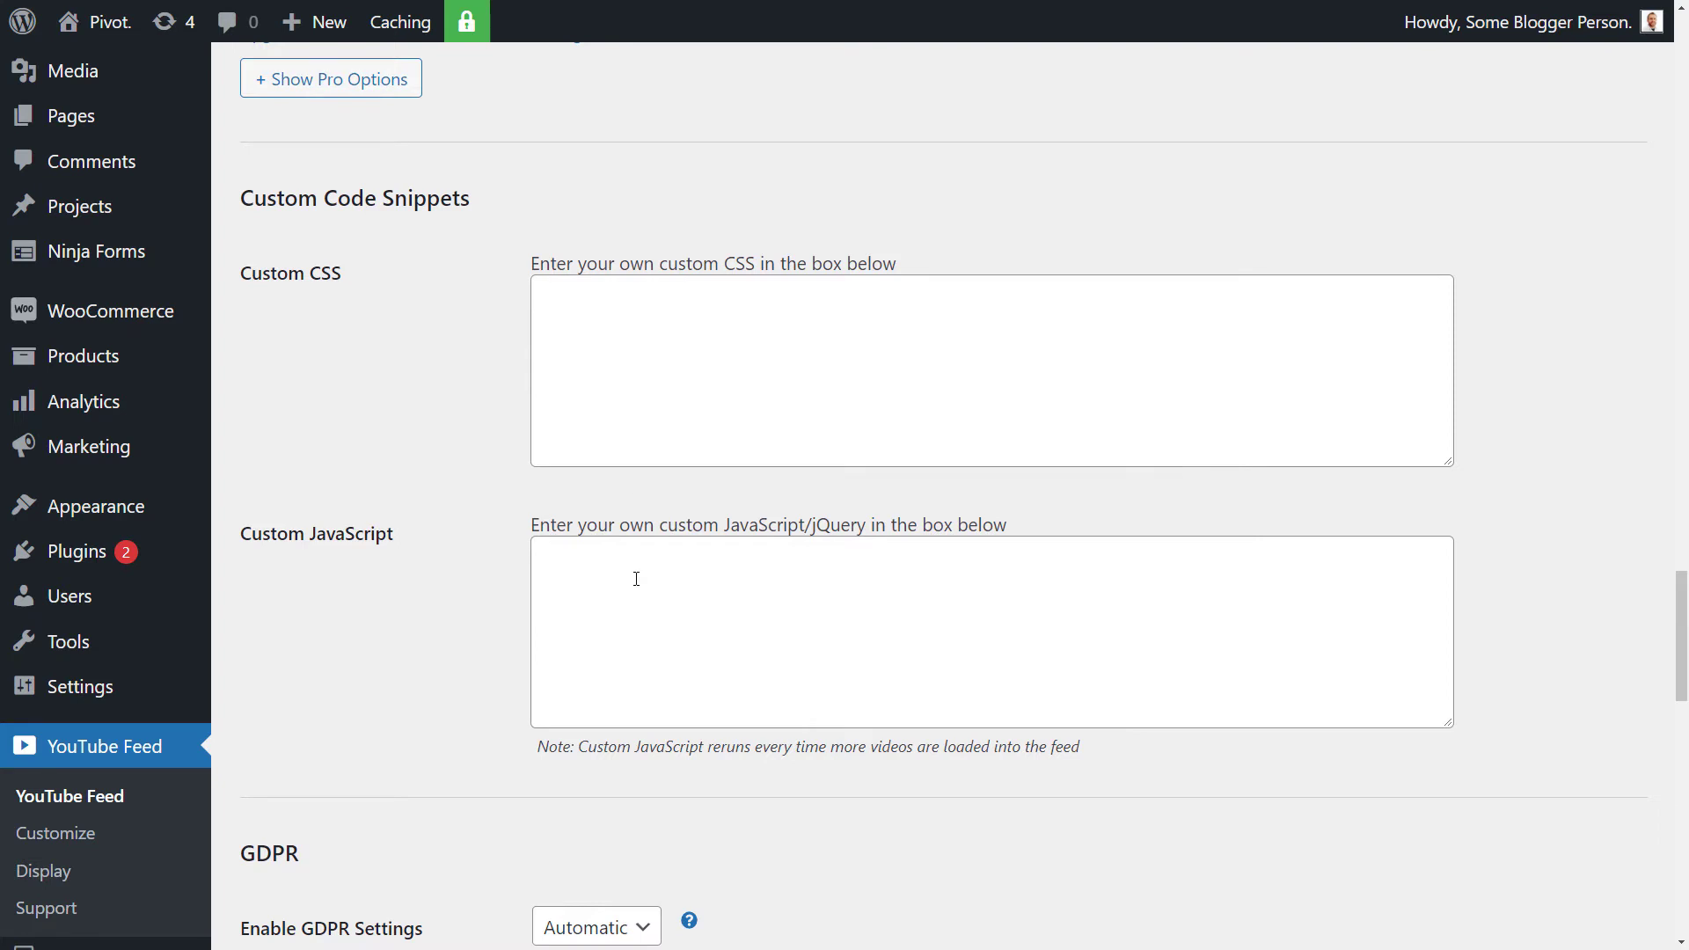
scroll(607, 550, "up", 2)
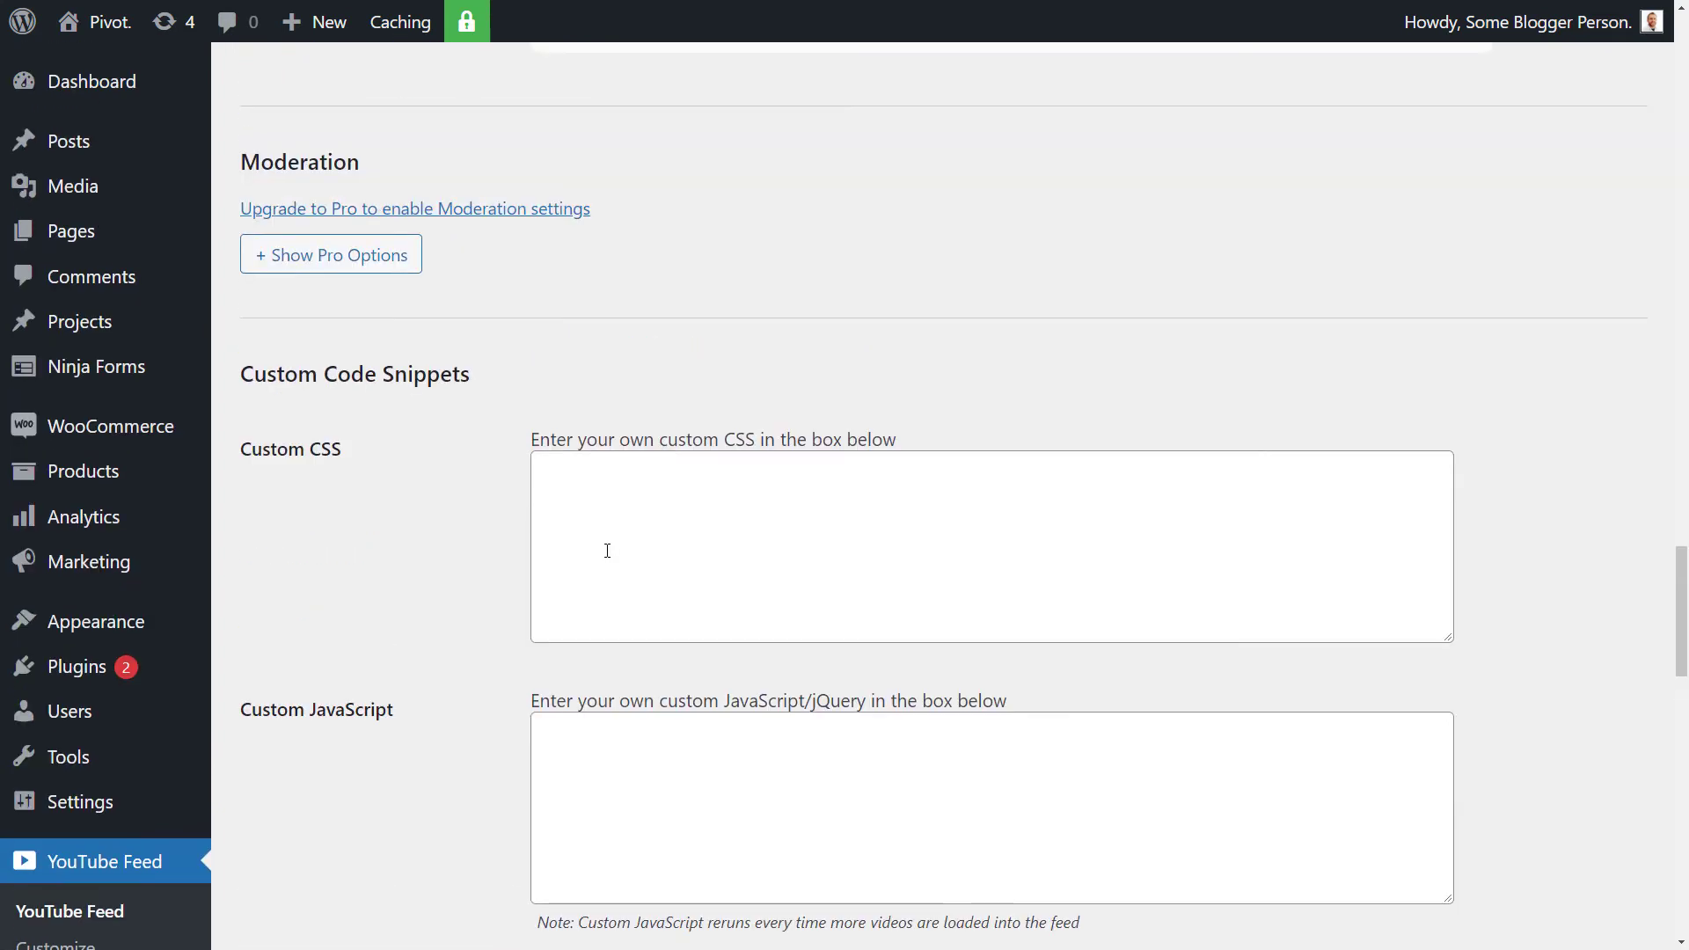
left_click(264, 263)
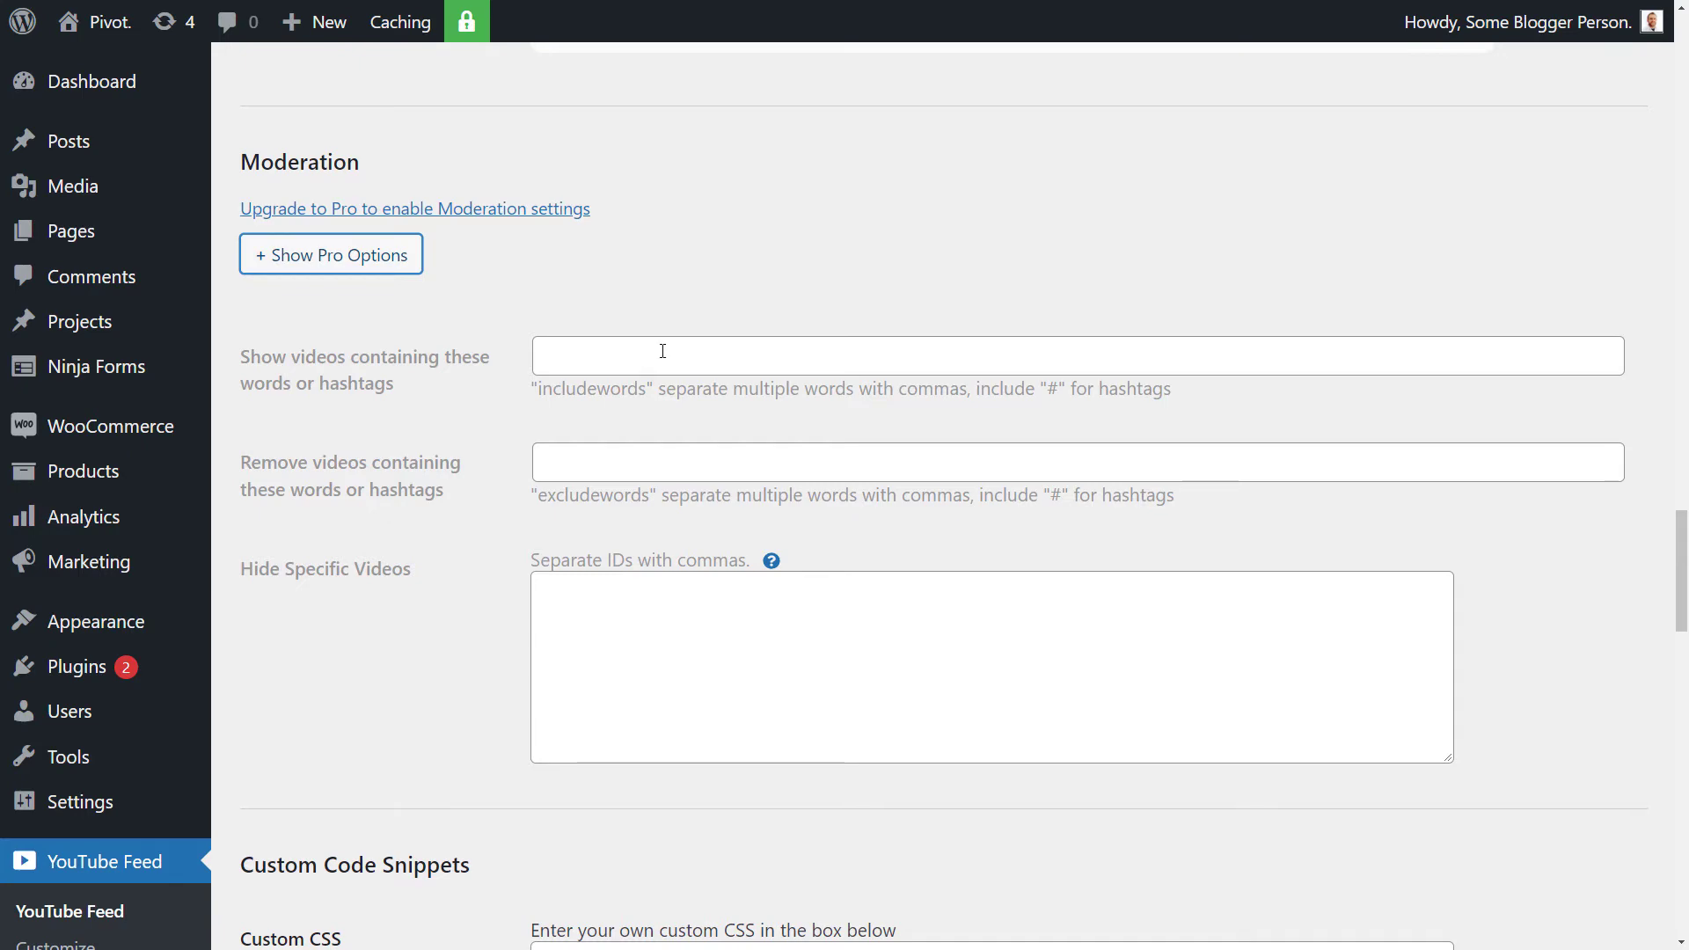
scroll(651, 392, "down", 10)
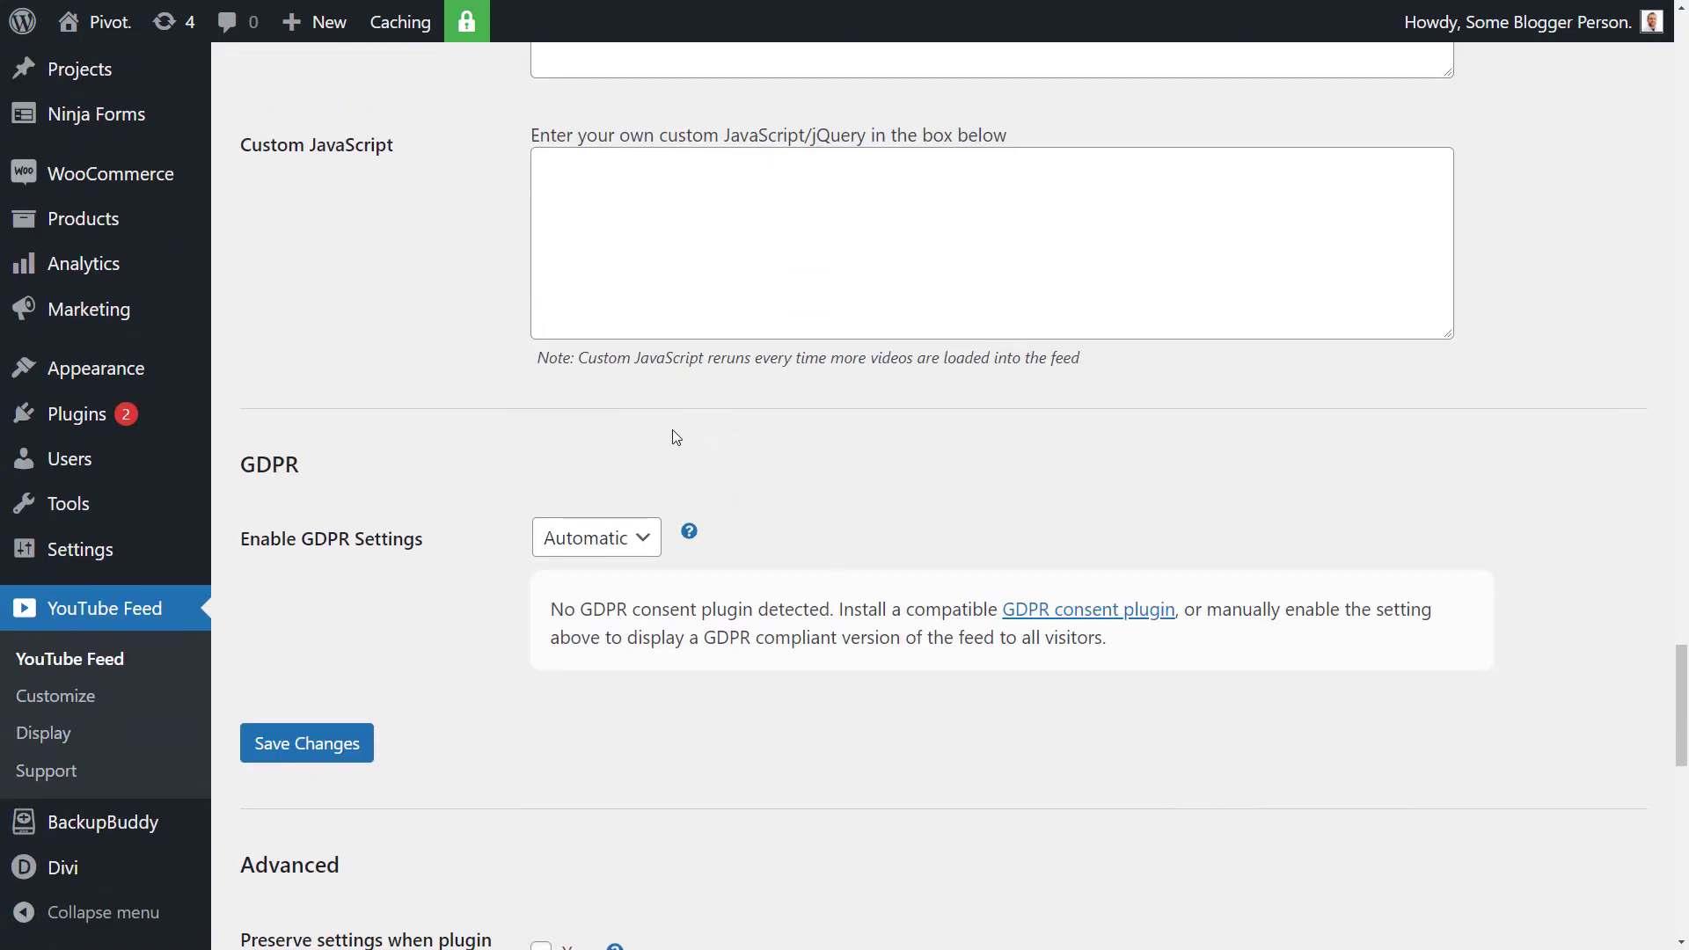
scroll(674, 432, "down", 2)
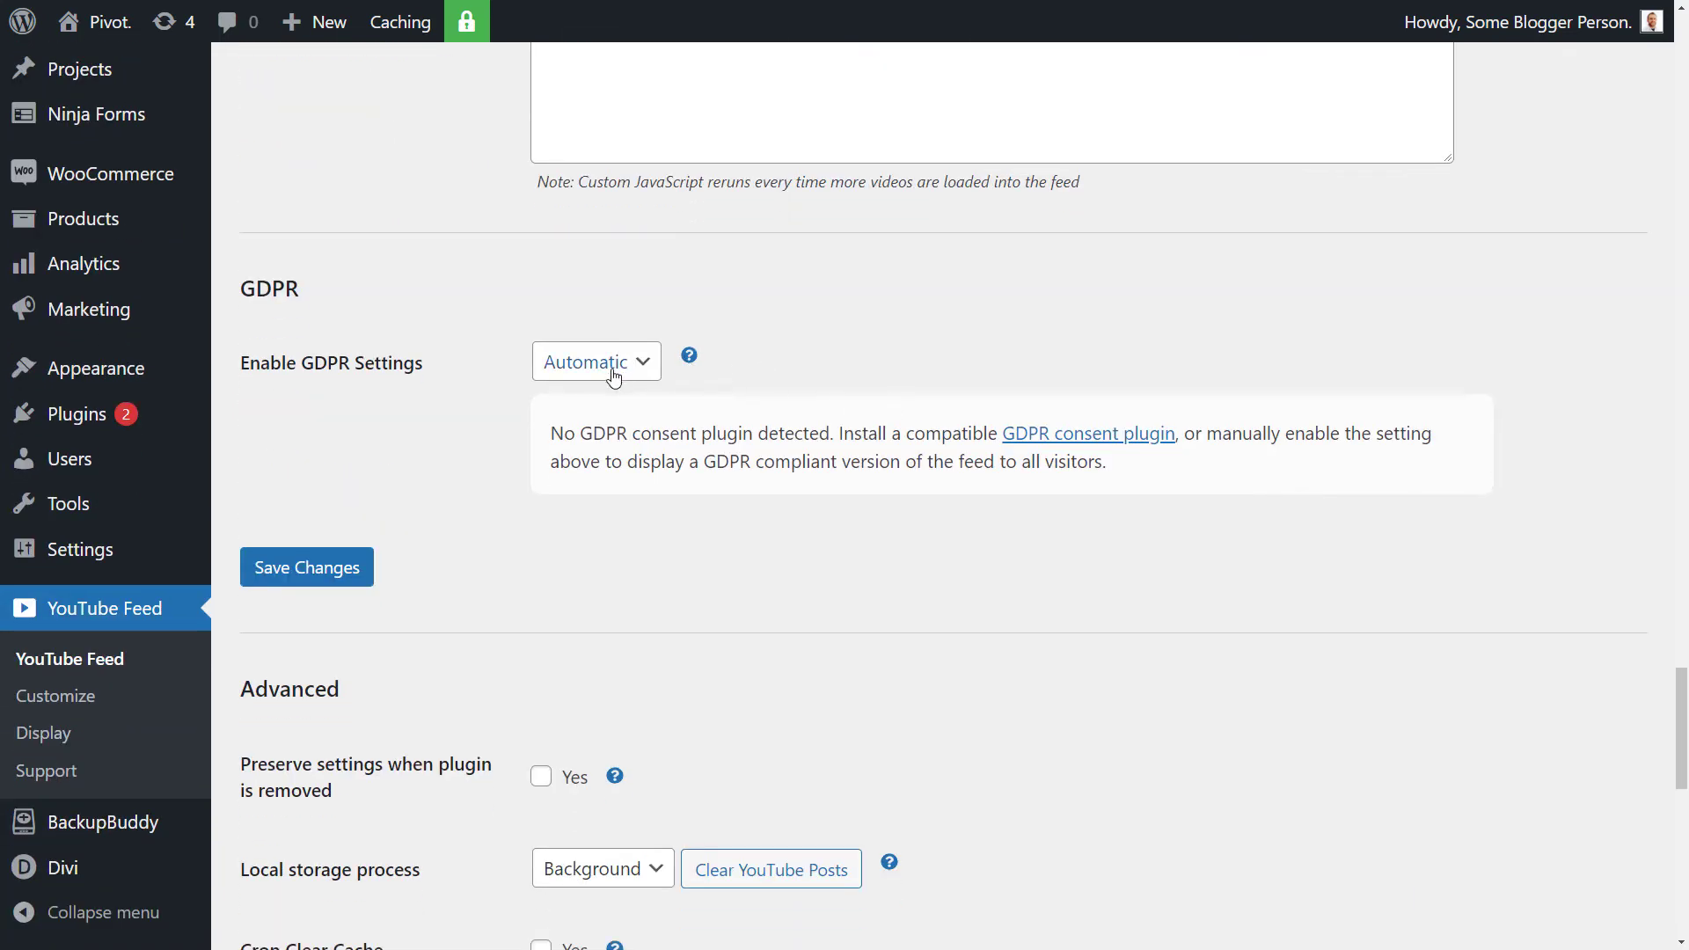
scroll(563, 387, "down", 2)
scroll(497, 551, "down", 4)
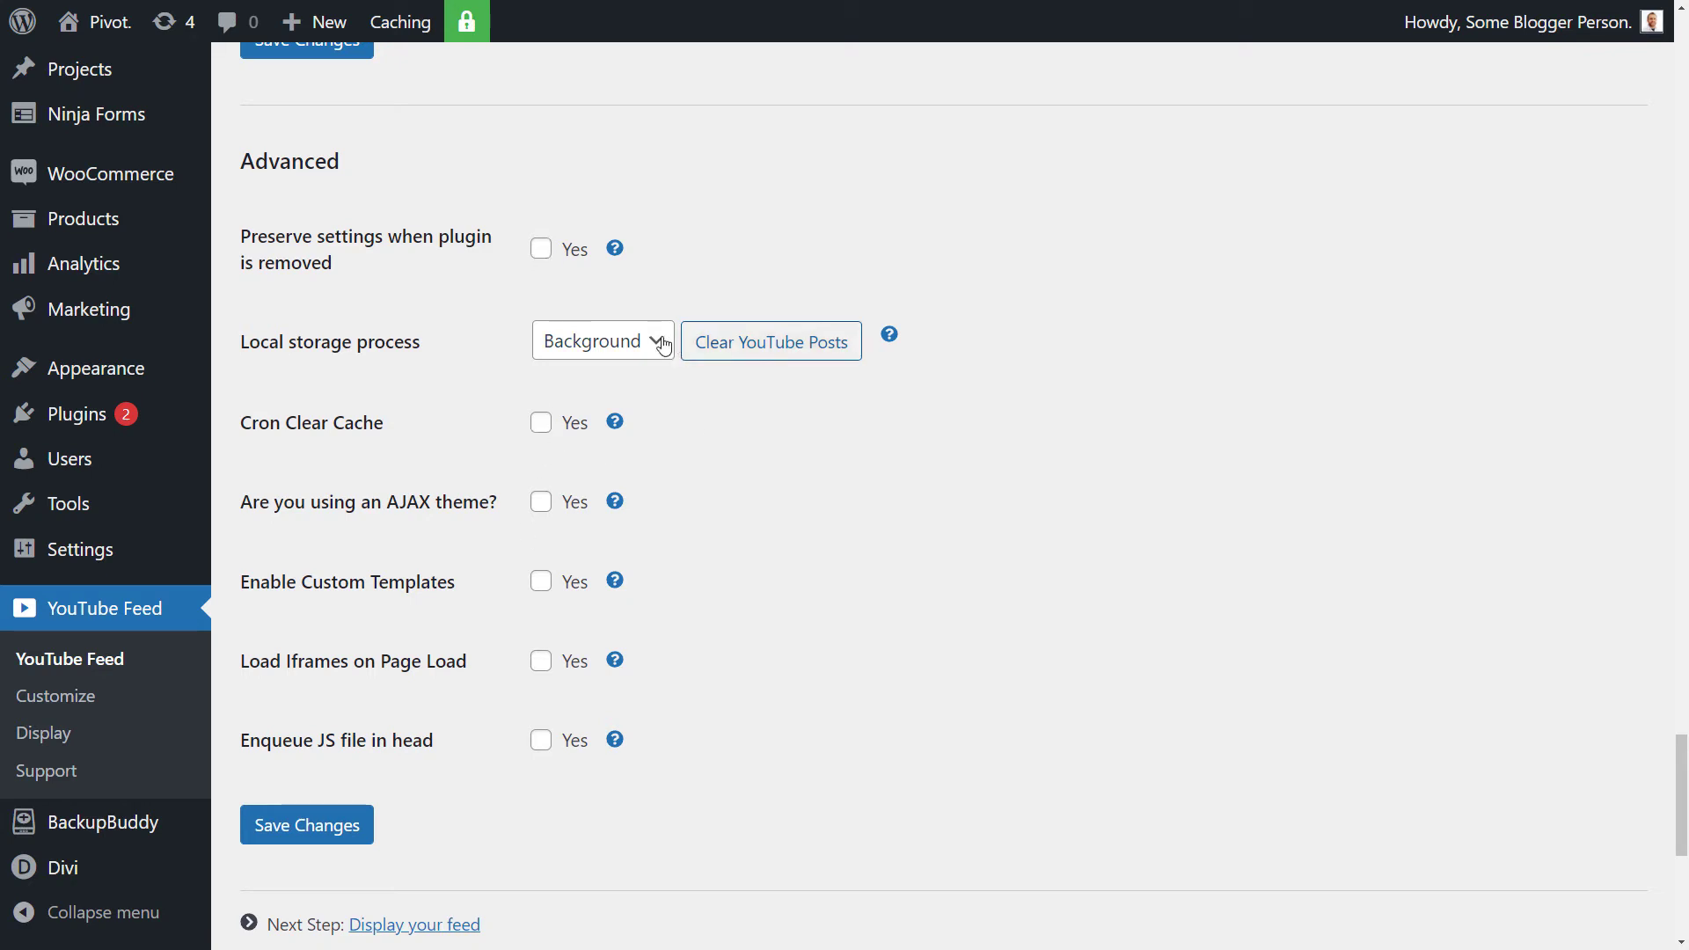
left_click(541, 252)
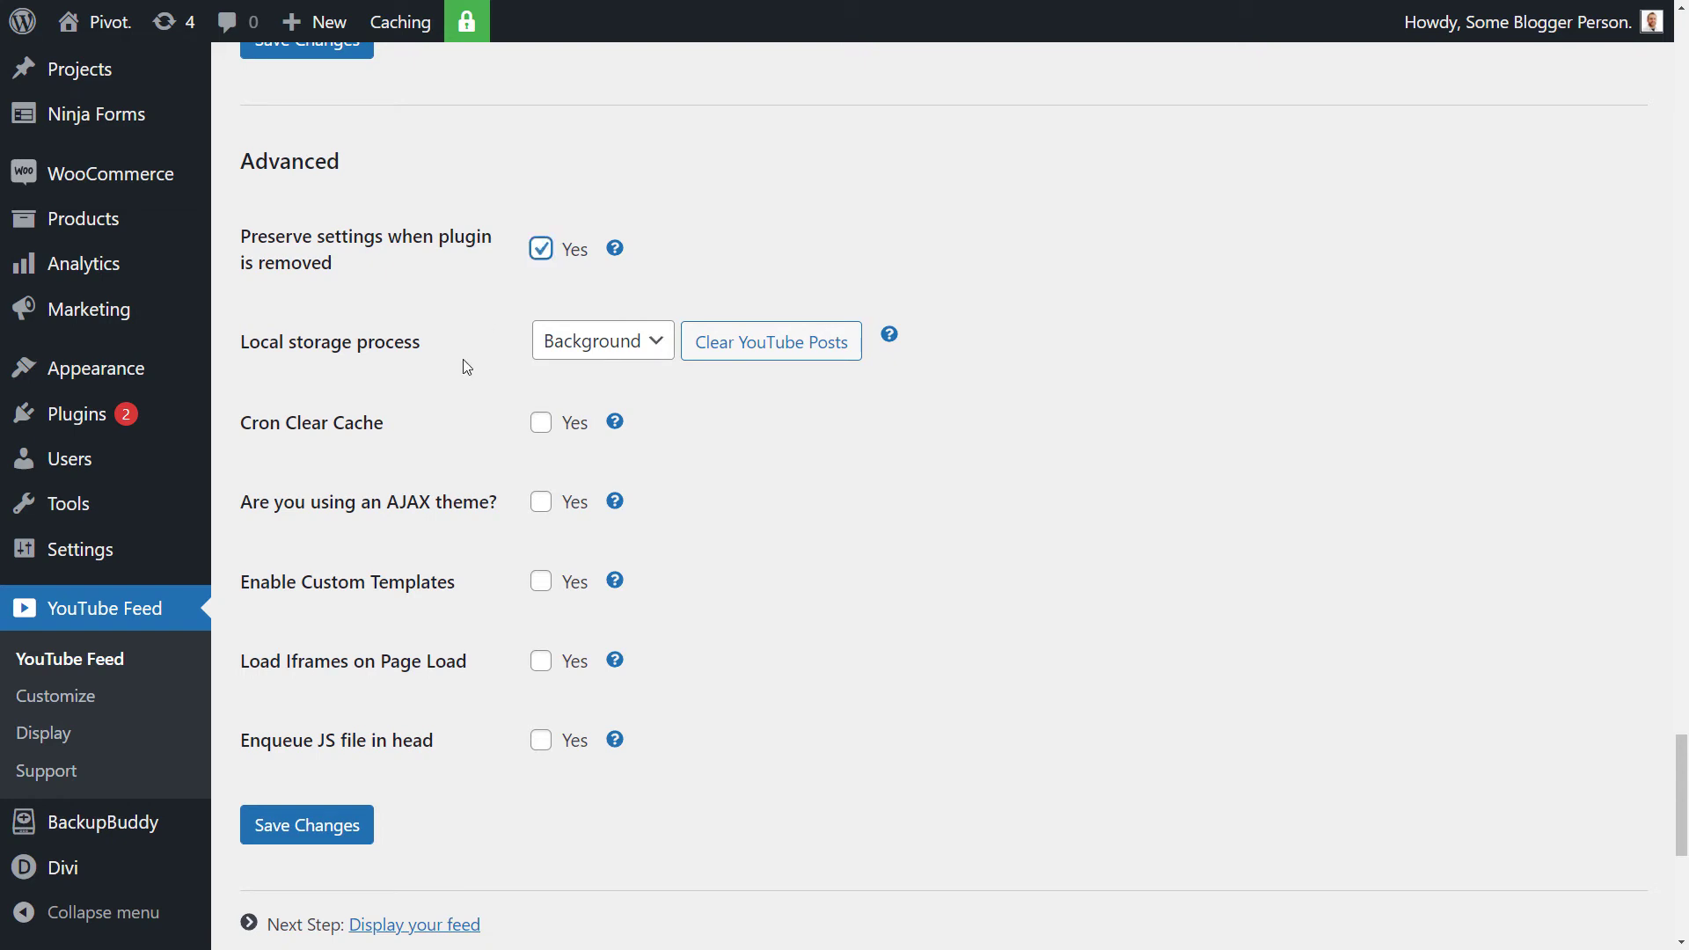
left_click(540, 249)
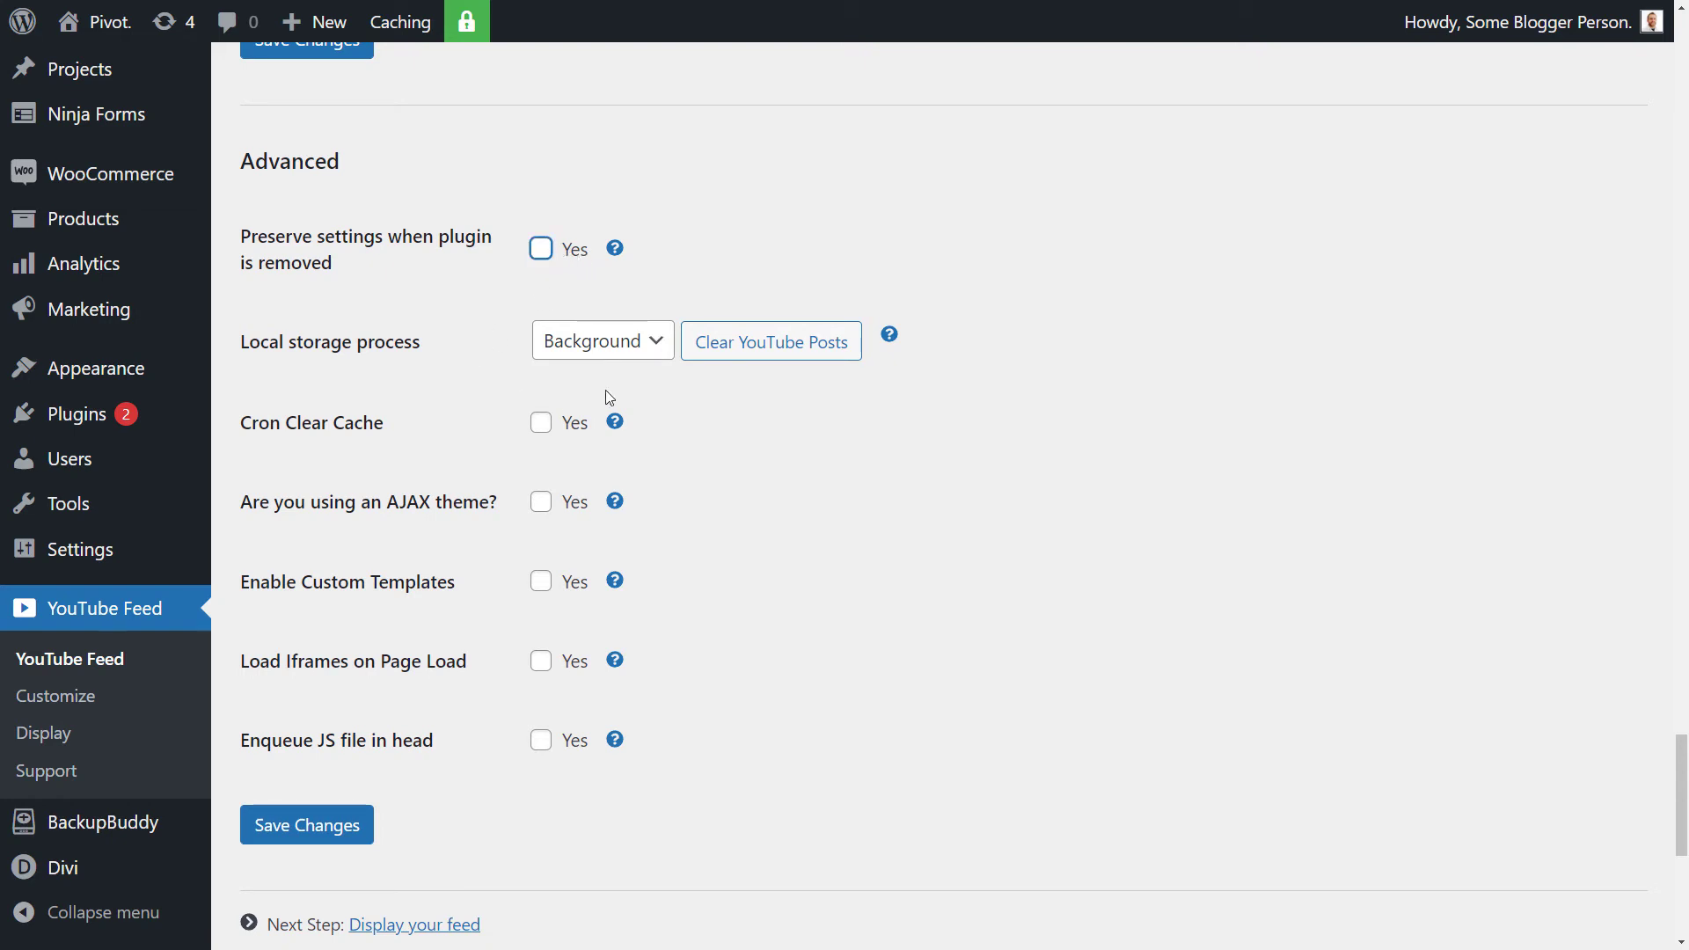
left_click(645, 346)
left_click(644, 245)
scroll(302, 726, "down", 3)
scroll(302, 726, "down", 4)
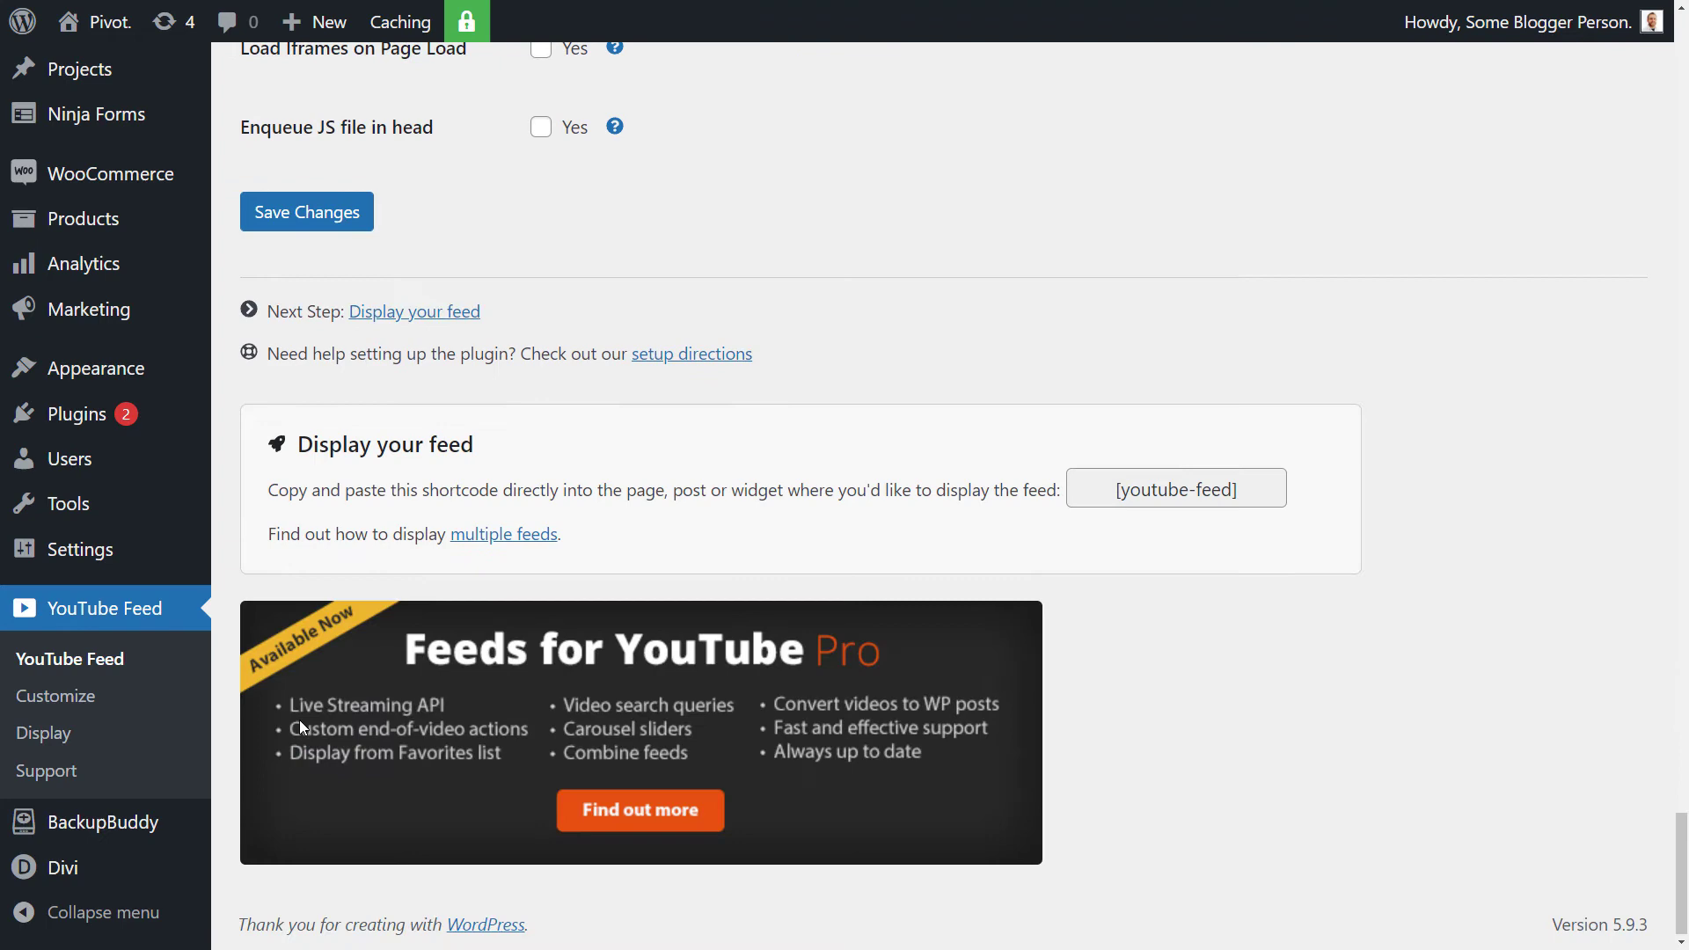
left_click_drag(1684, 802, 1643, 26)
left_click(599, 284)
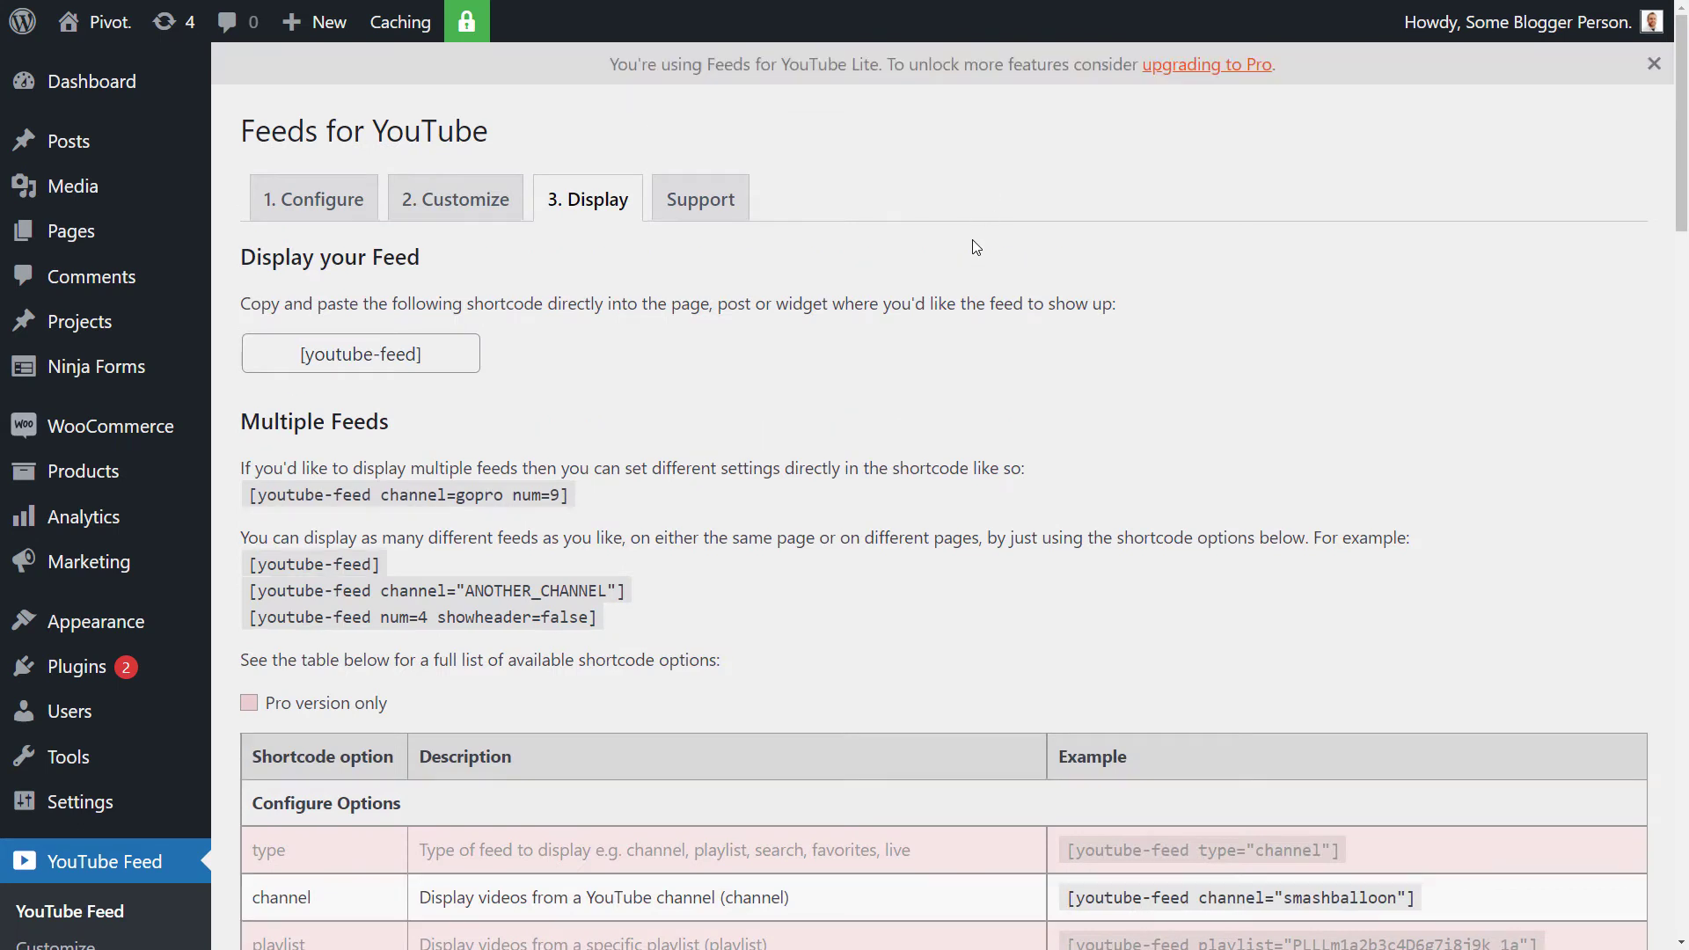
Select and copy the [youtube-feed] shortcode on the 3. Display tab.
scroll(982, 239, "down", 1)
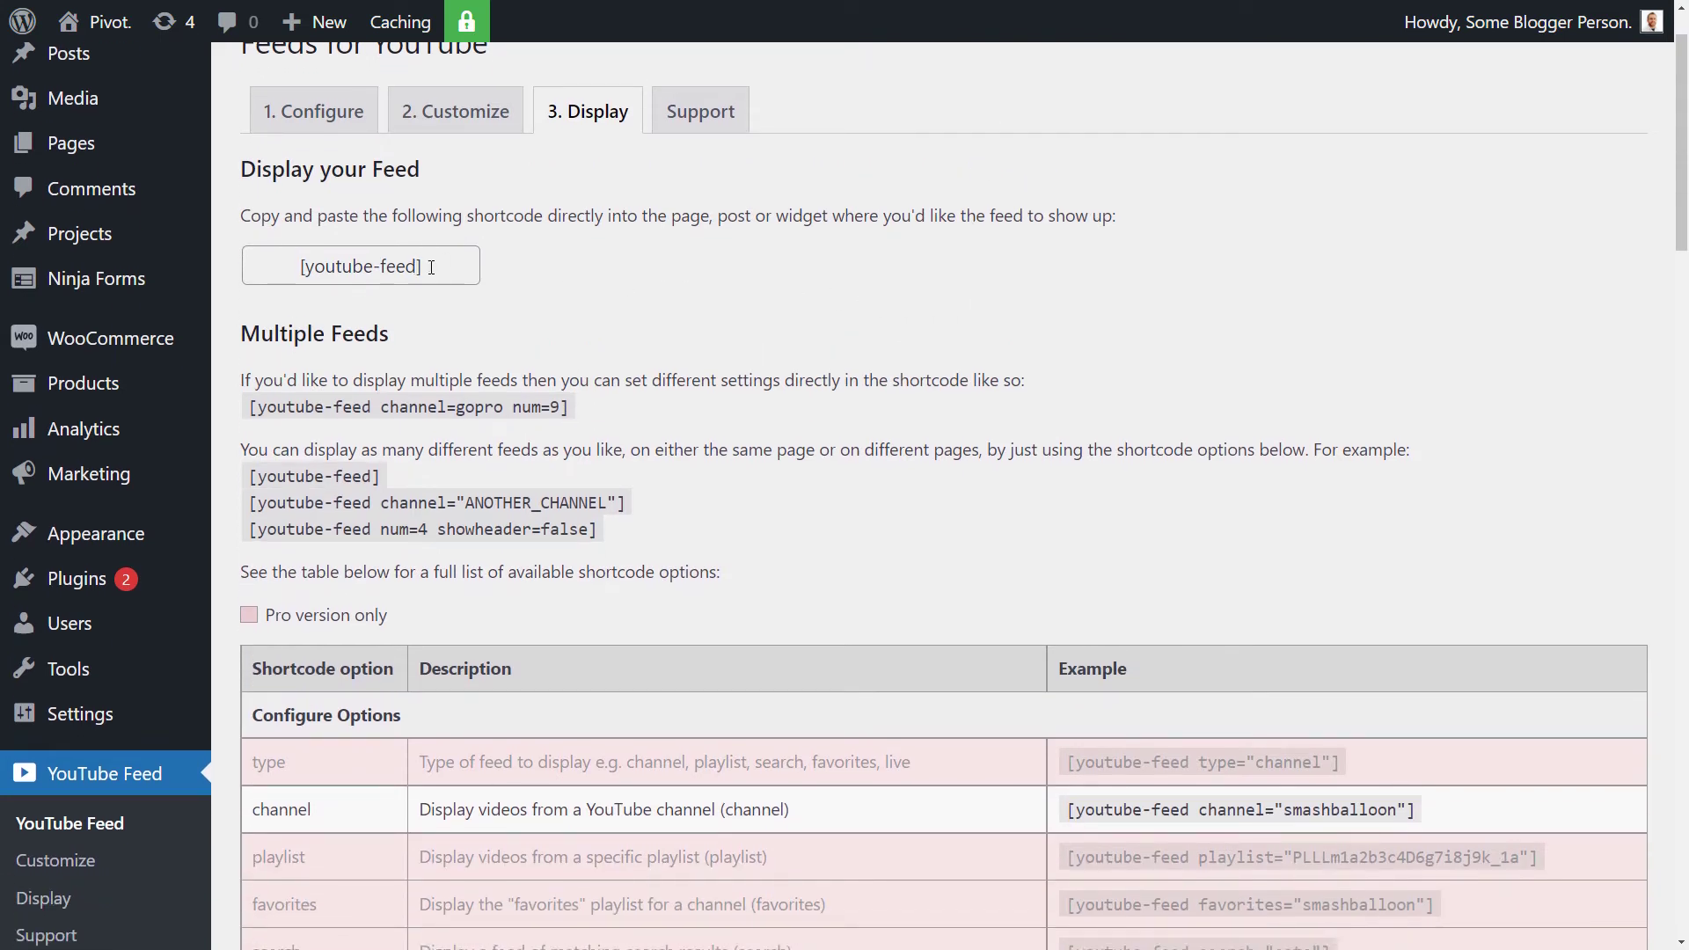
left_click_drag(431, 268, 271, 270)
right_click(359, 265)
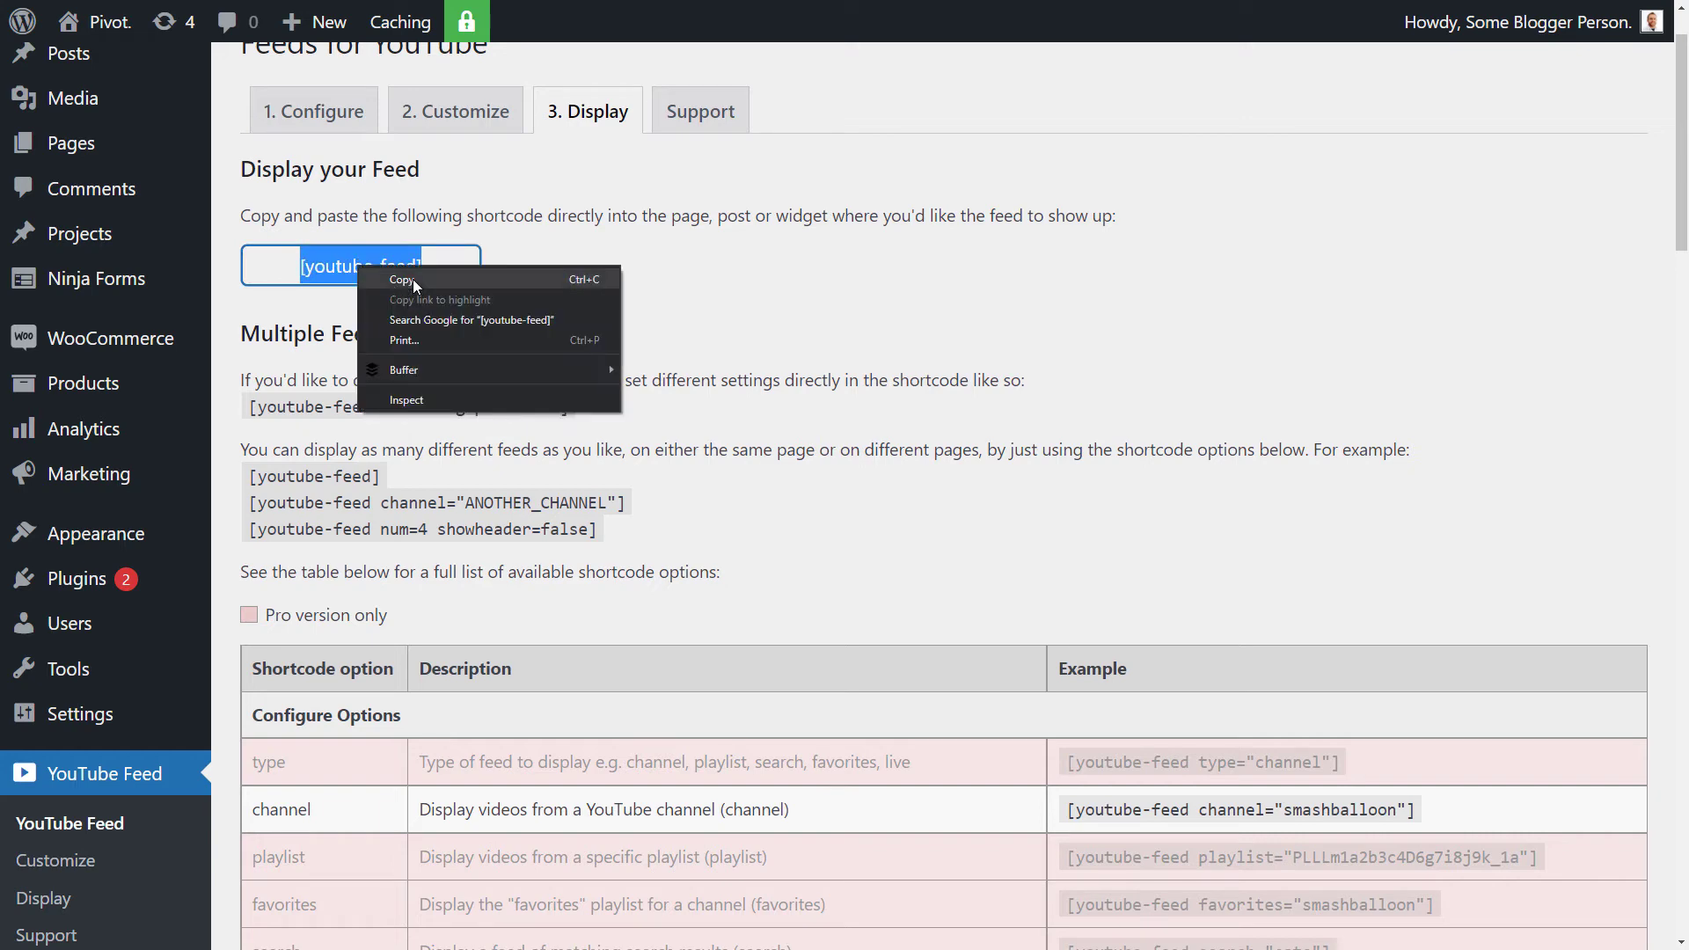
left_click(395, 276)
Look over the shortcode options table, then copy the [youtube-feed] shortcode again.
scroll(815, 345, "down", 2)
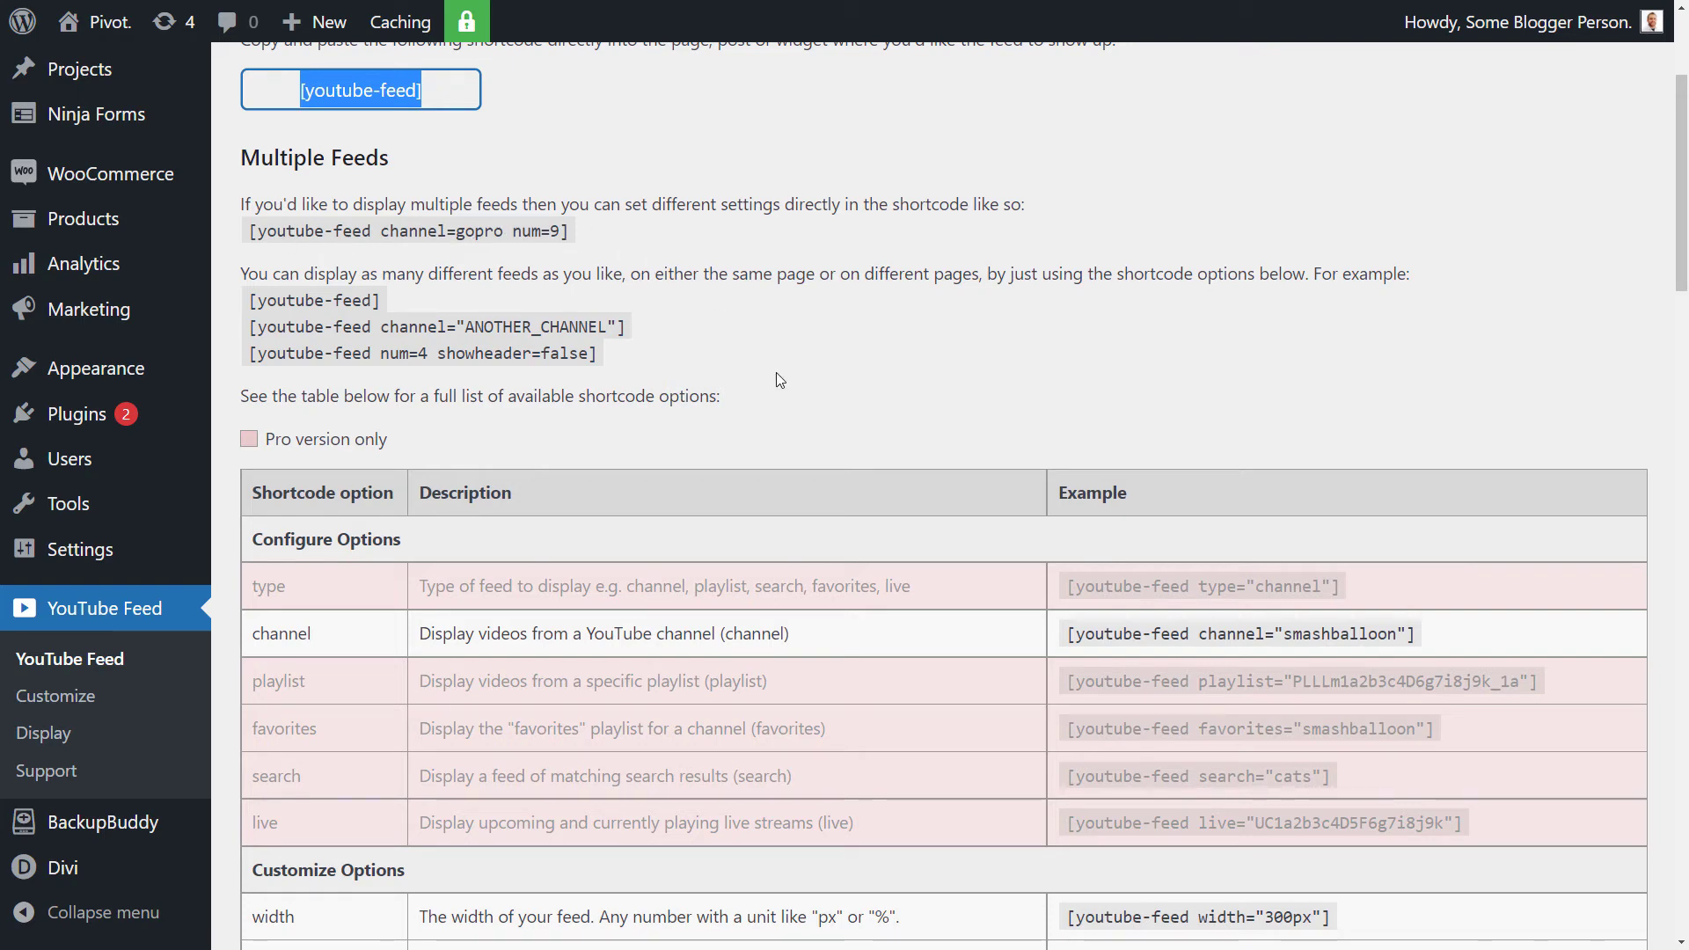
left_click_drag(256, 326, 578, 326)
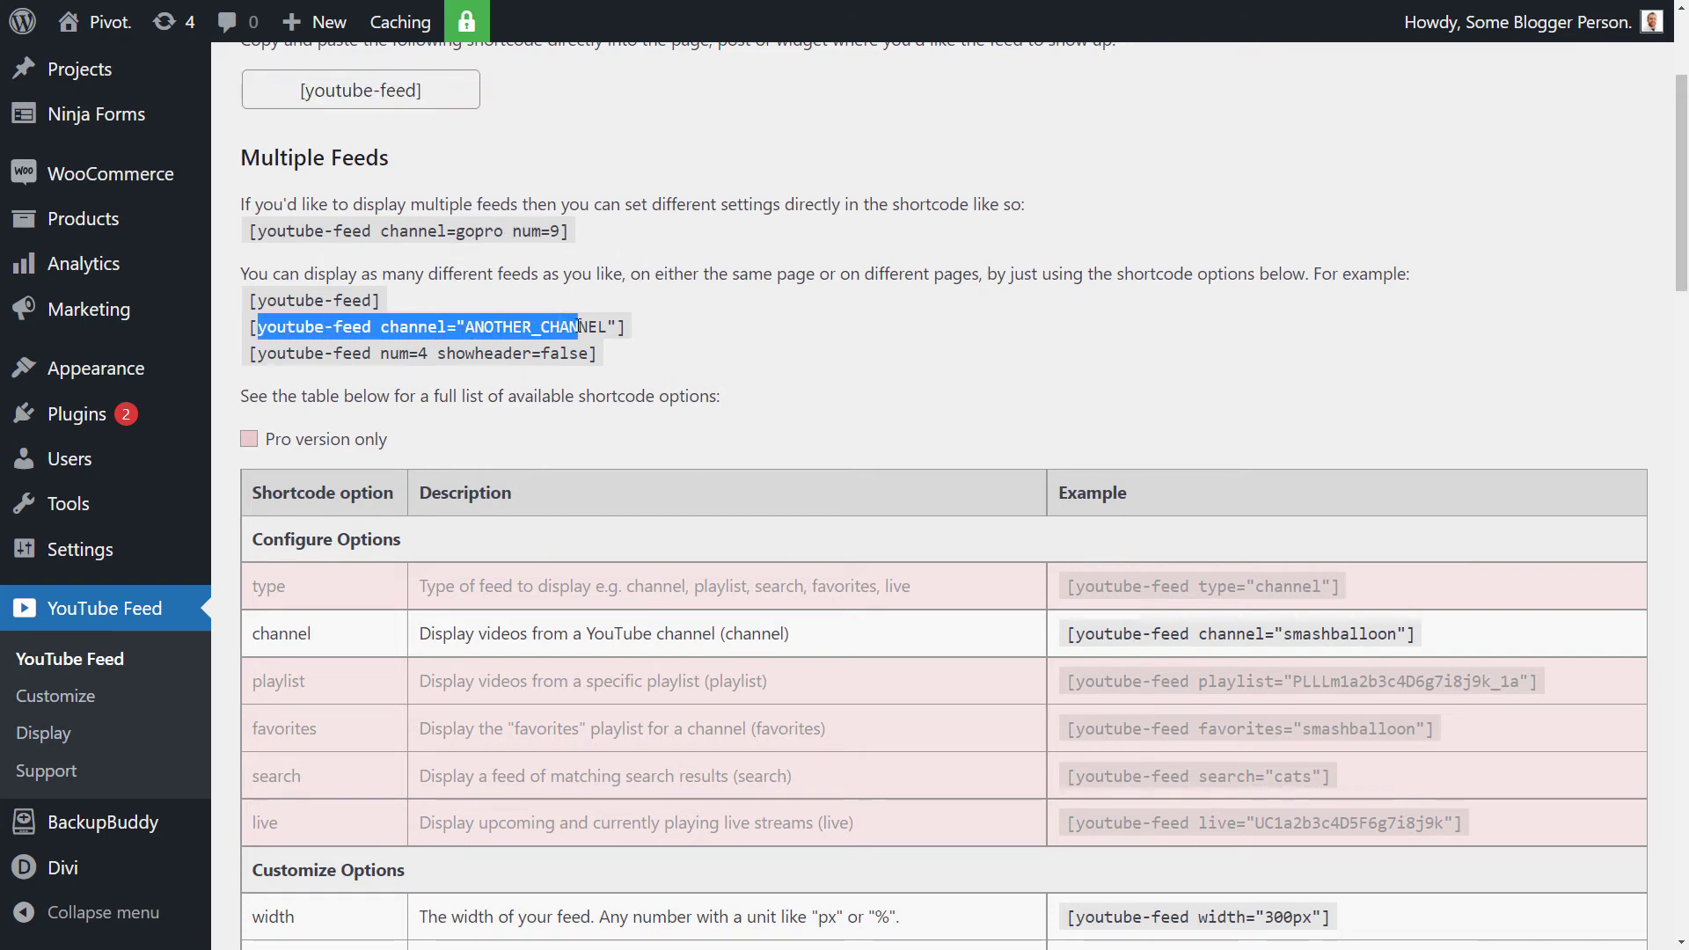
scroll(372, 405, "down", 9)
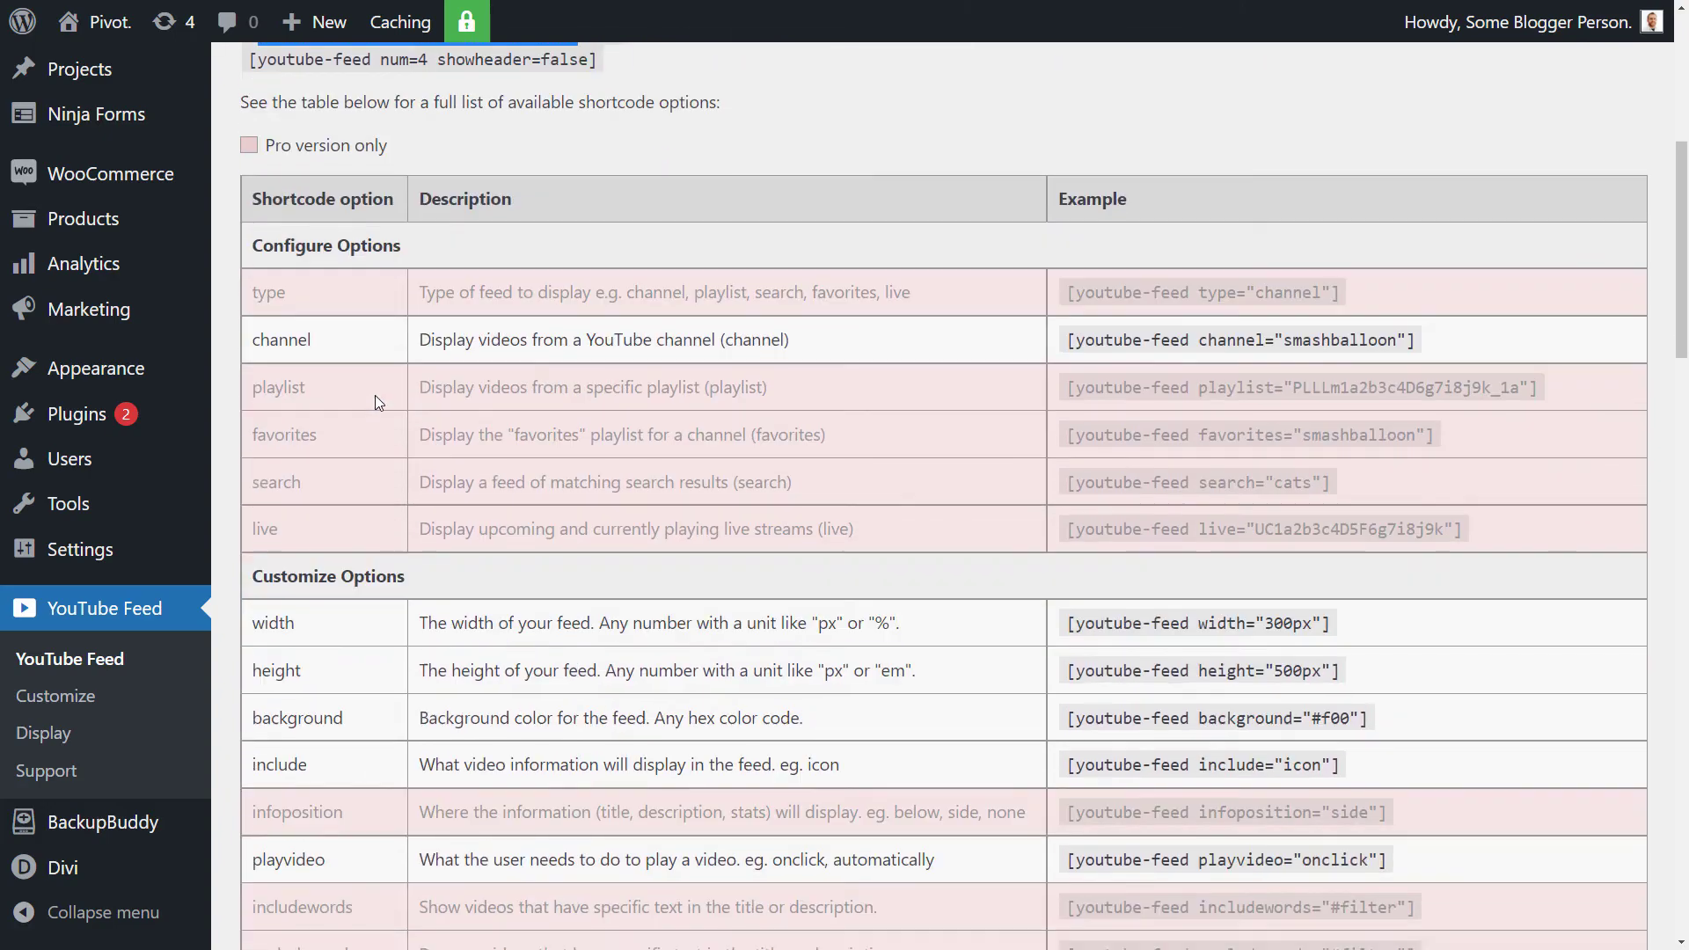
scroll(384, 422, "down", 18)
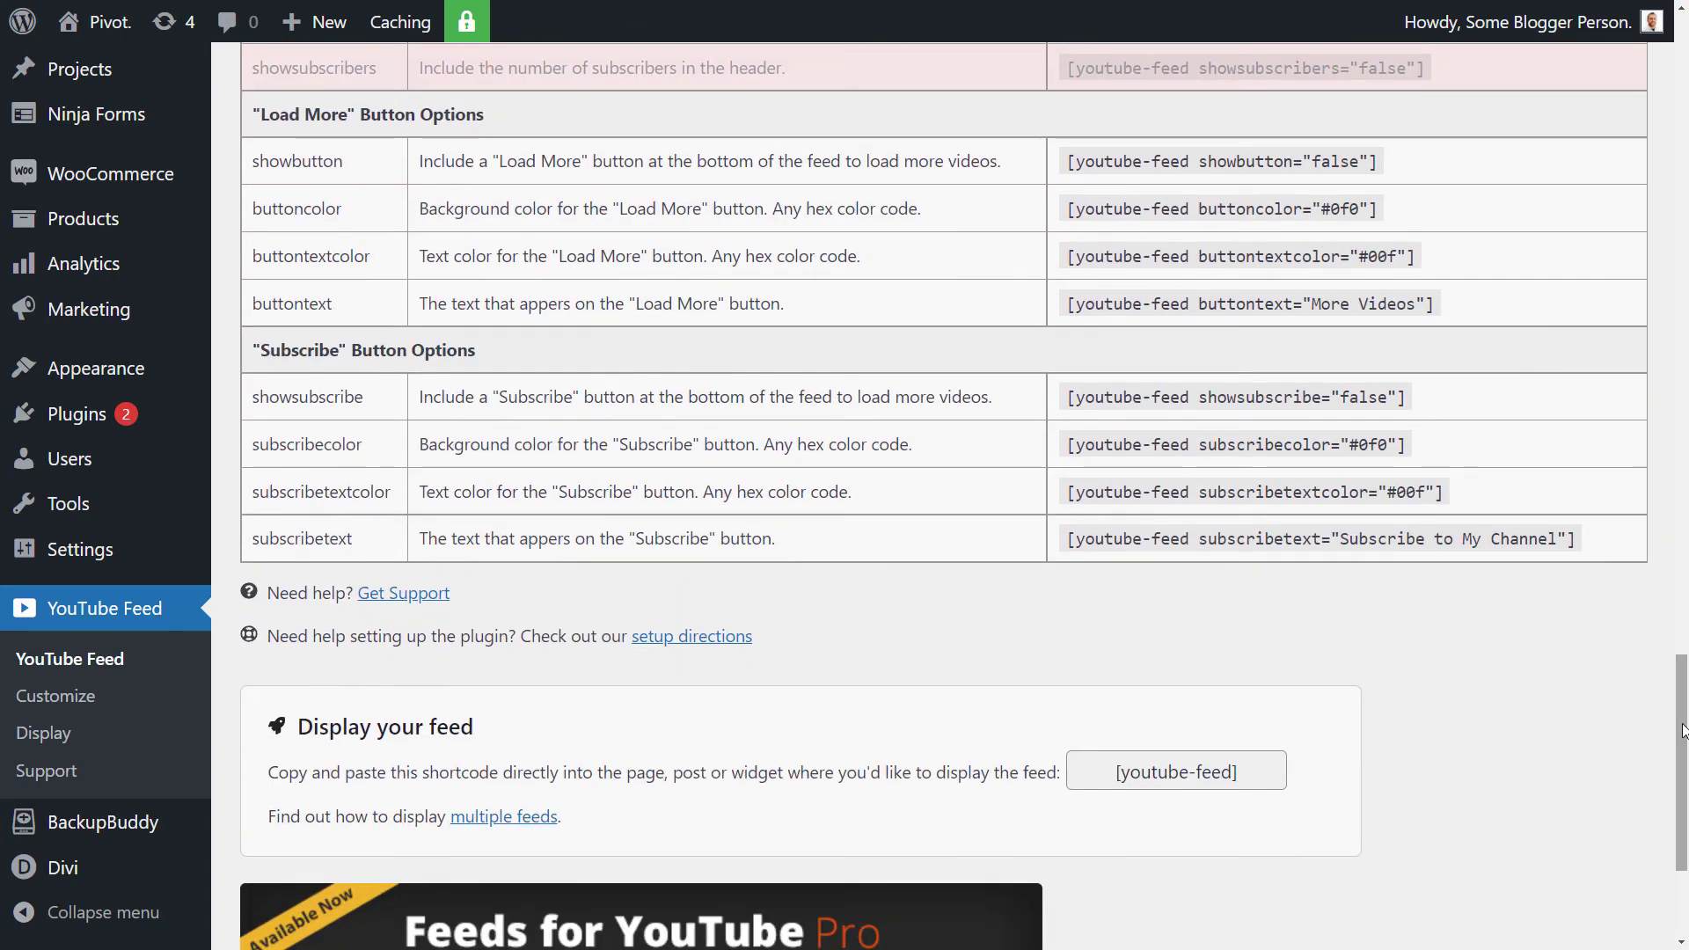
left_click_drag(1682, 756, 1662, 86)
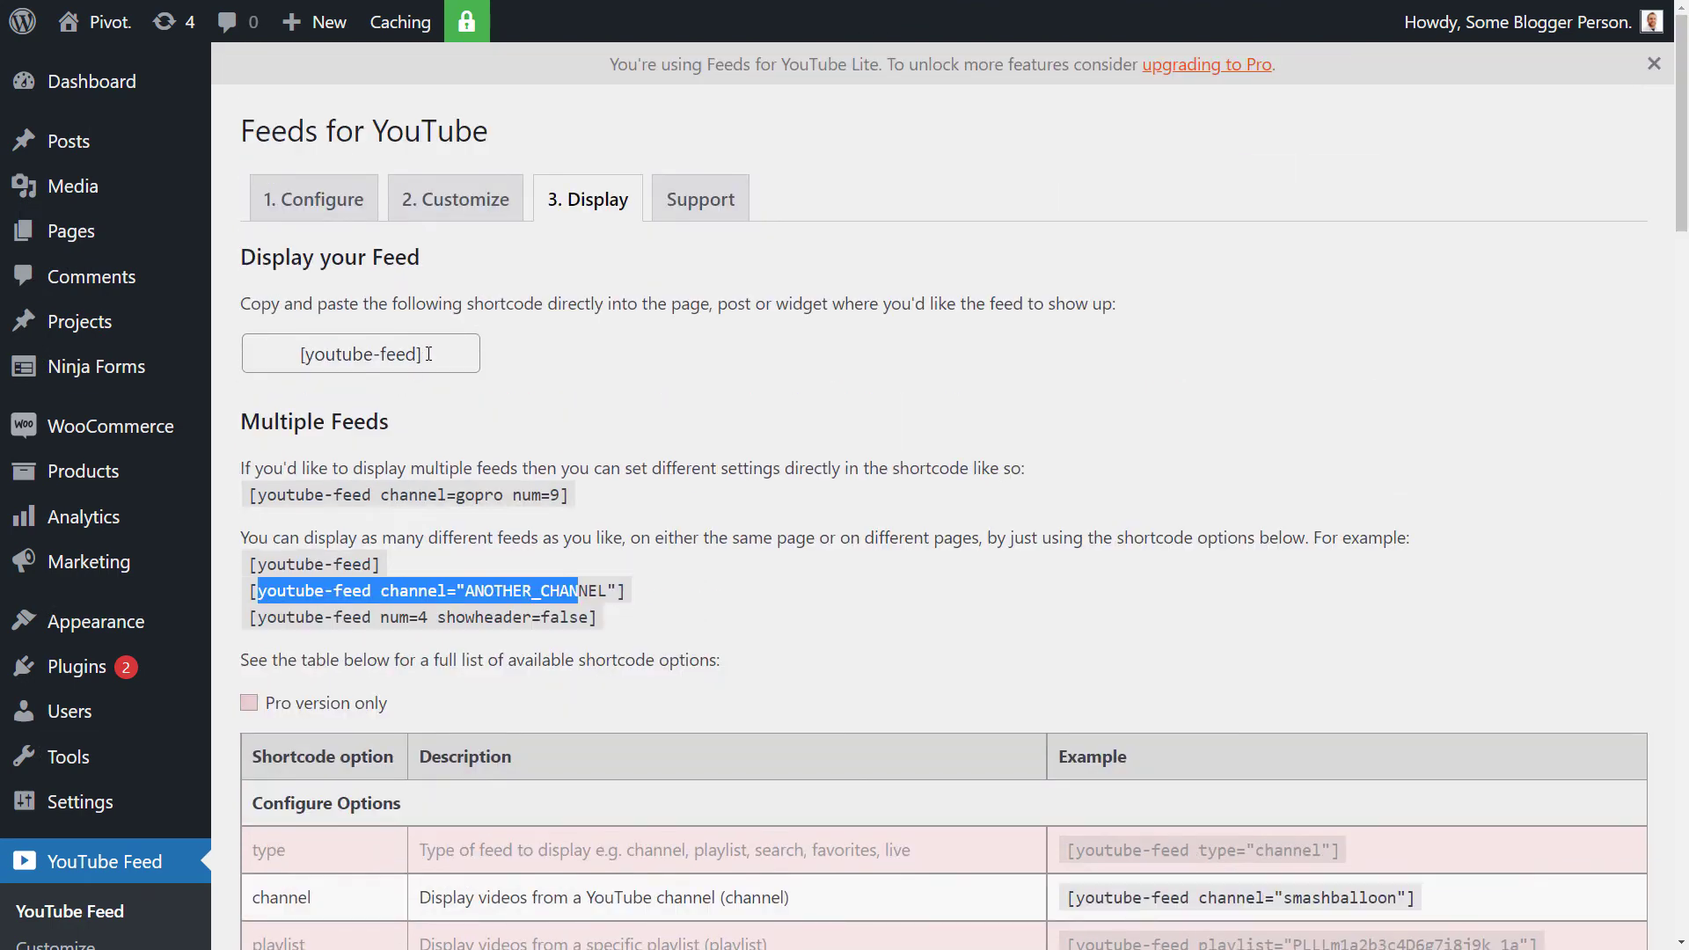
left_click(428, 354)
right_click(323, 353)
left_click(347, 366)
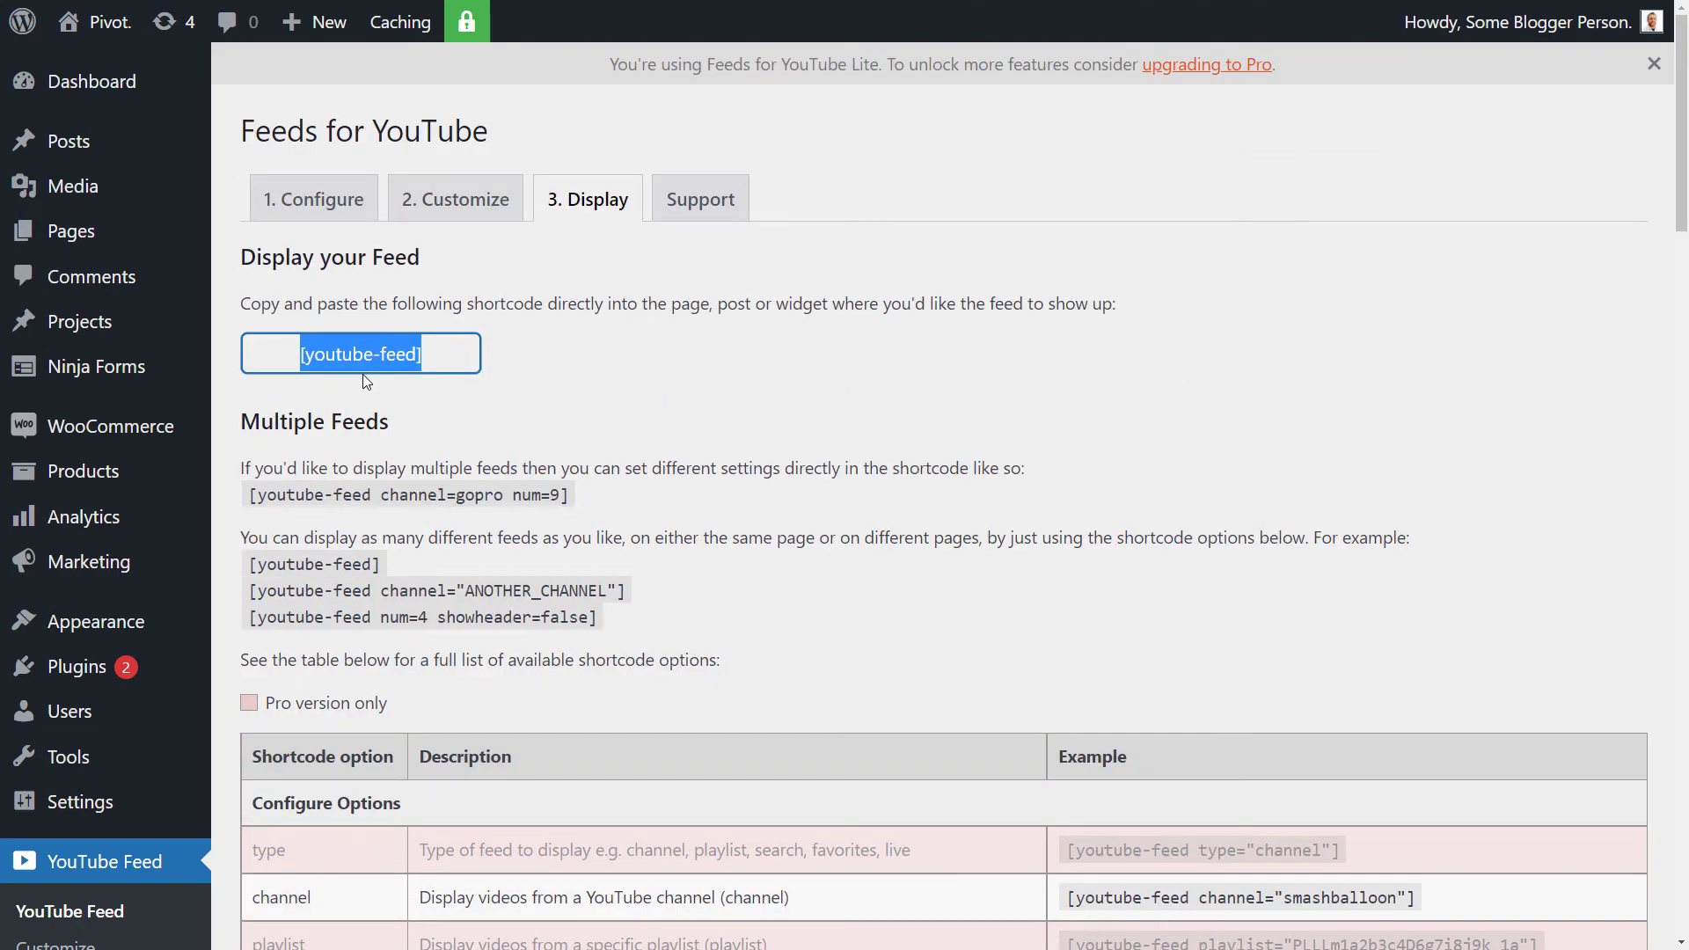
Create a new page titled 'YouTube' in the default block editor.
mouse_move(317, 22)
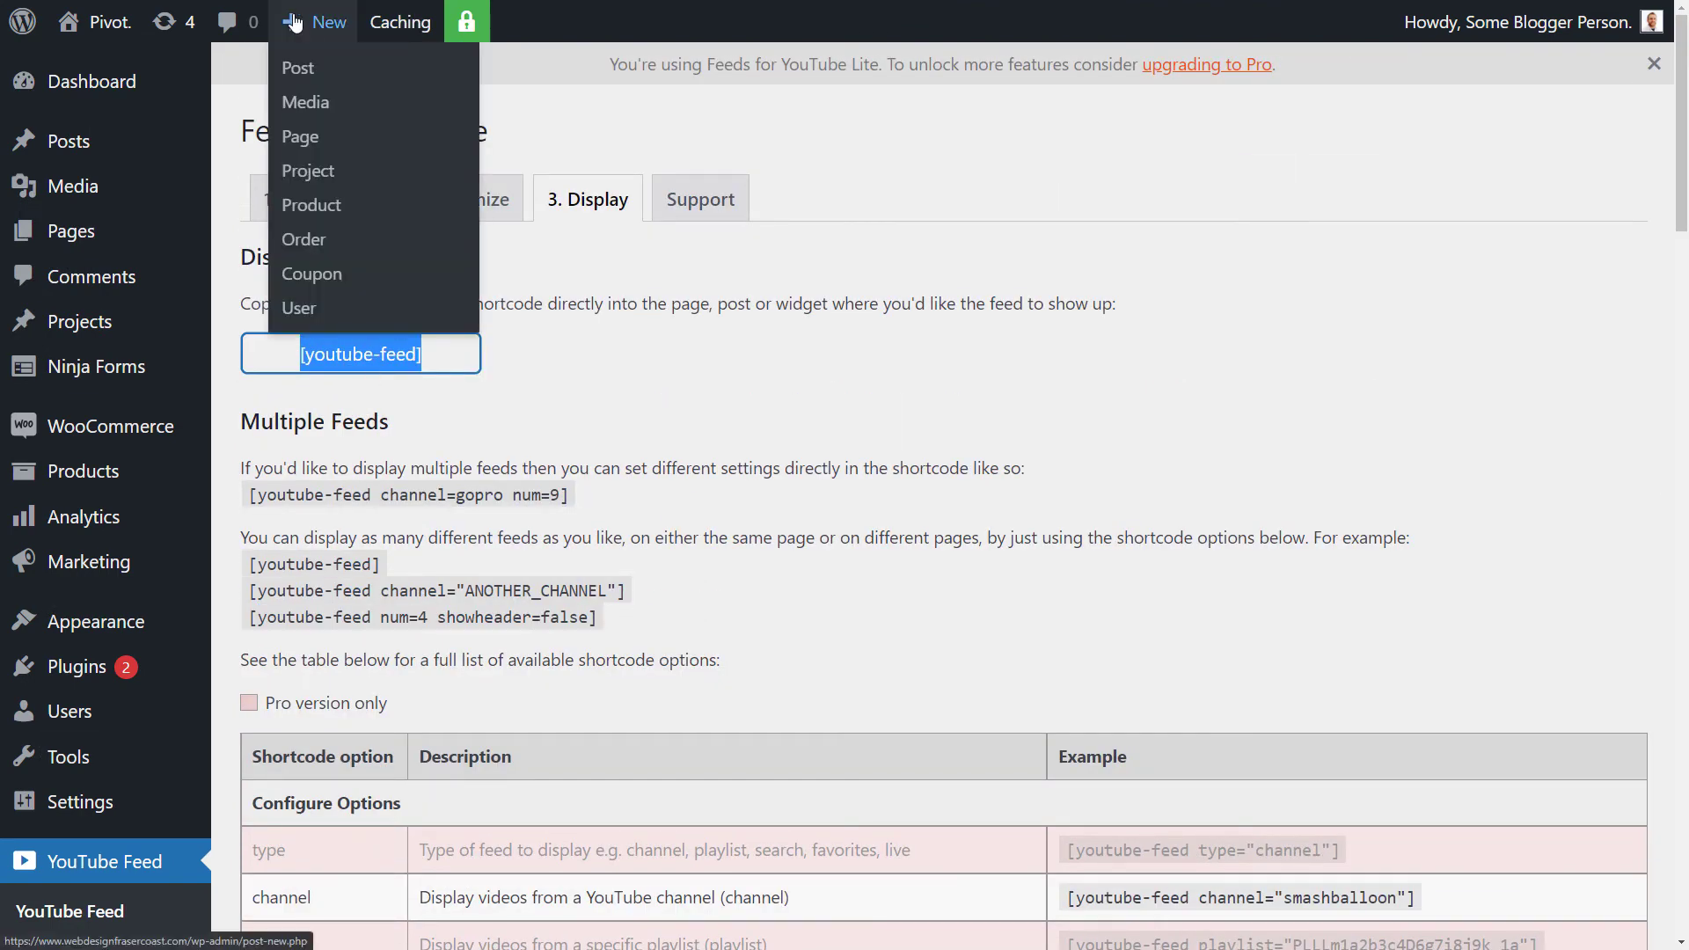
left_click(301, 136)
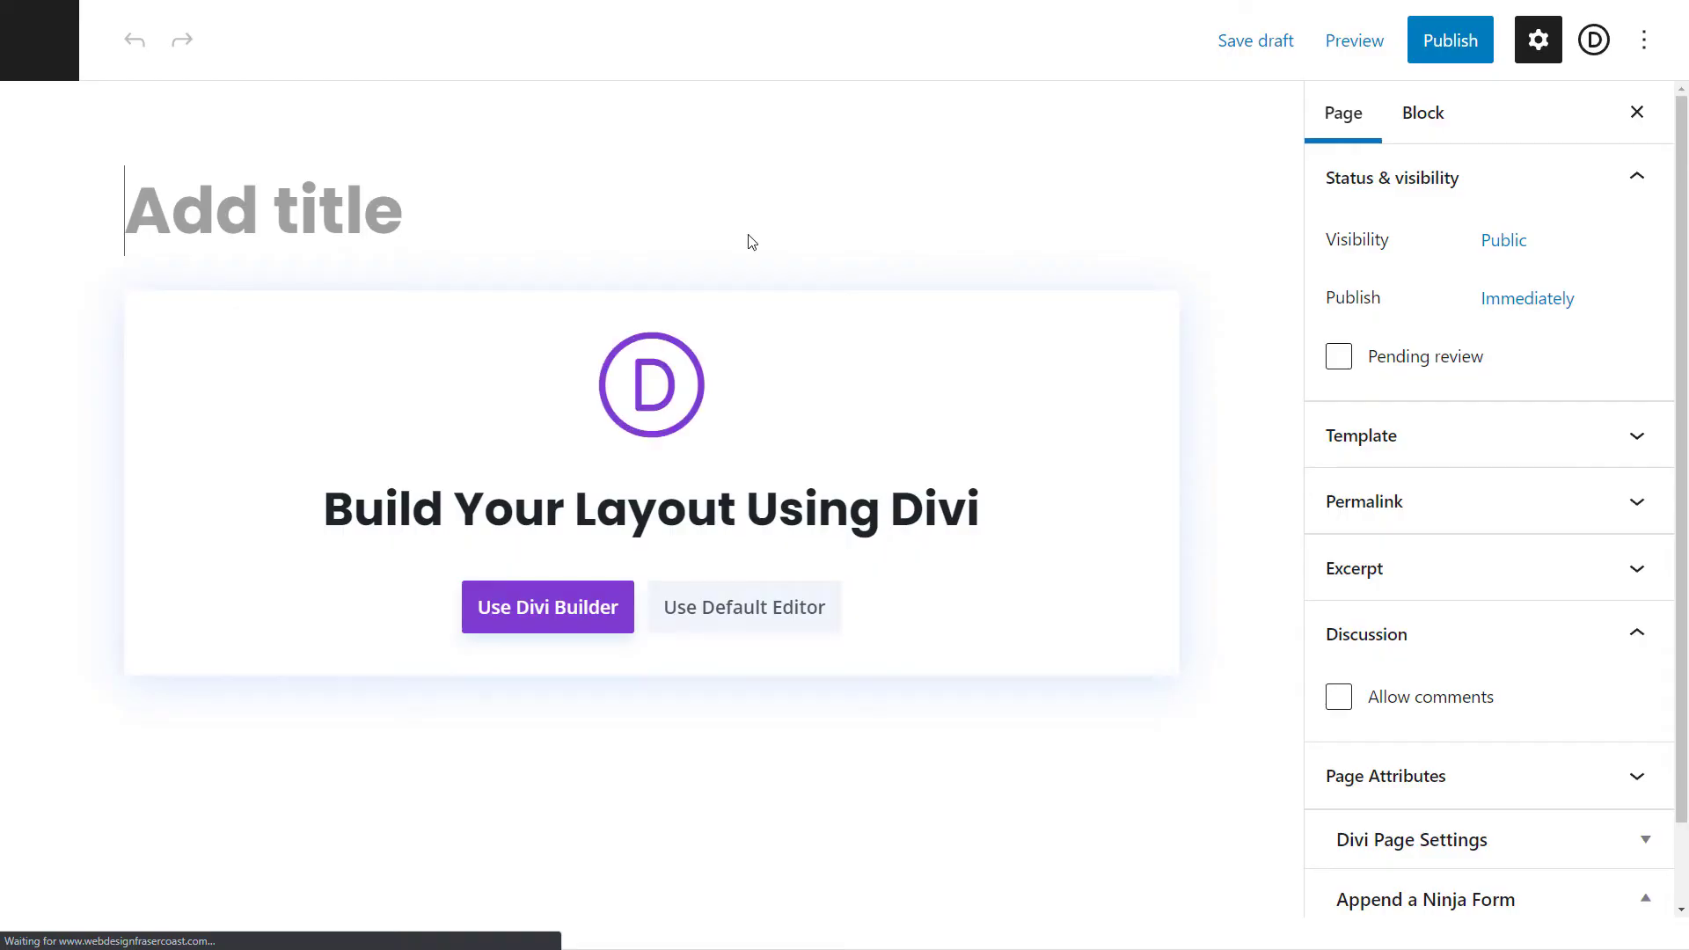
left_click(767, 602)
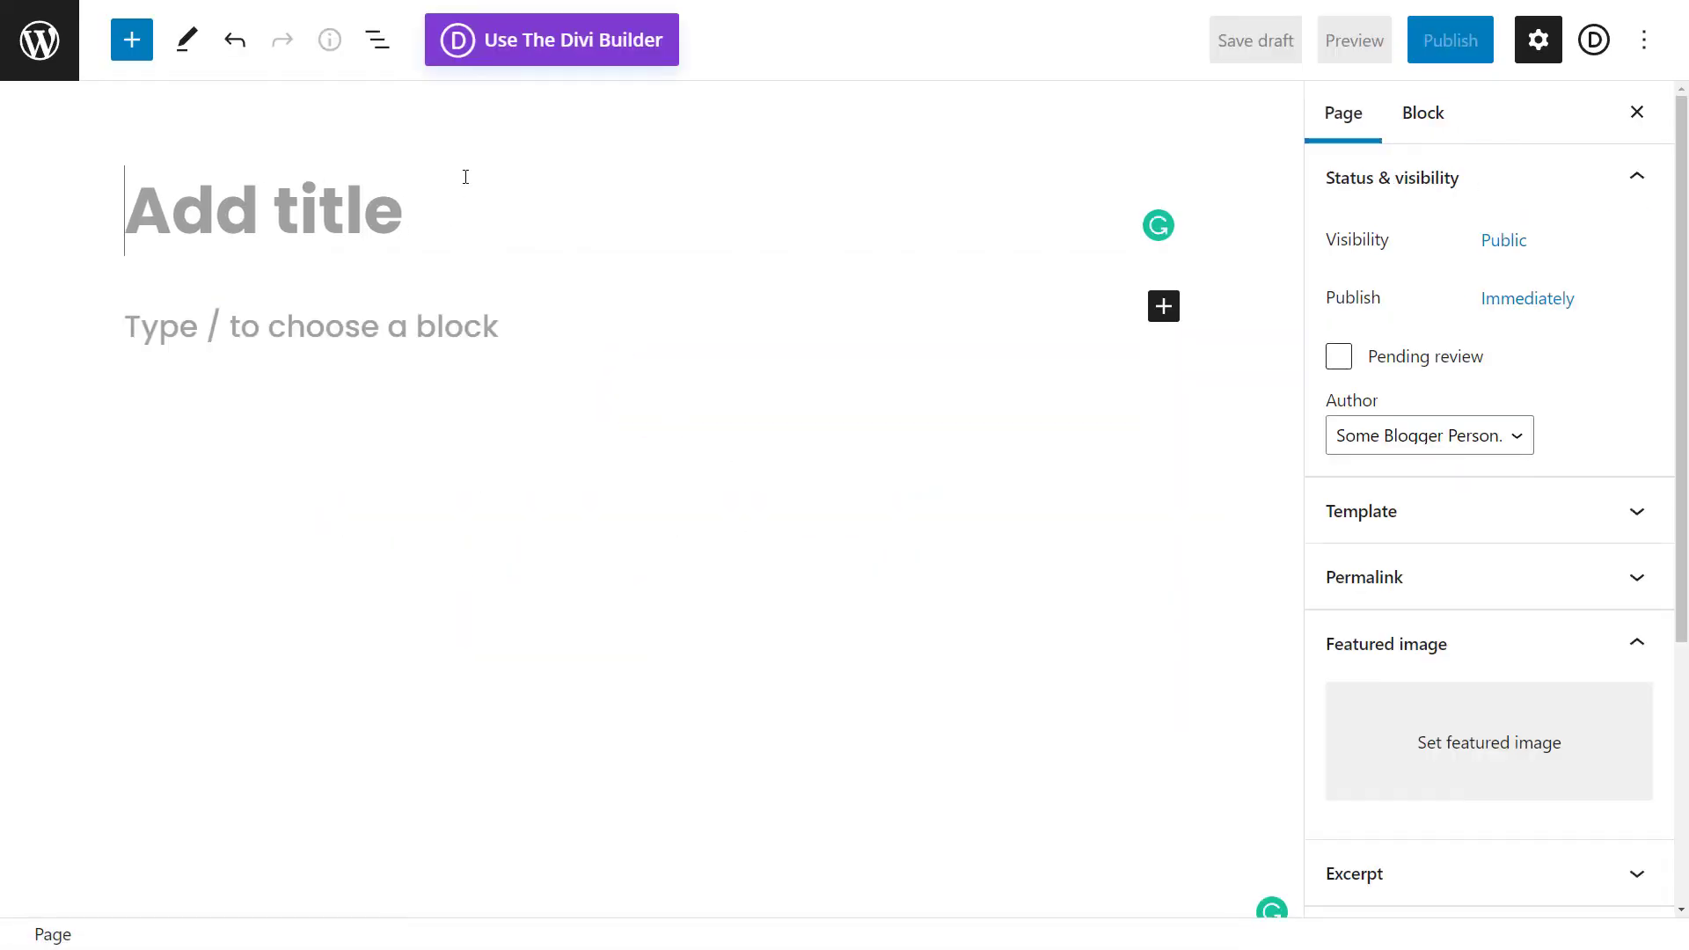
type("YouTube")
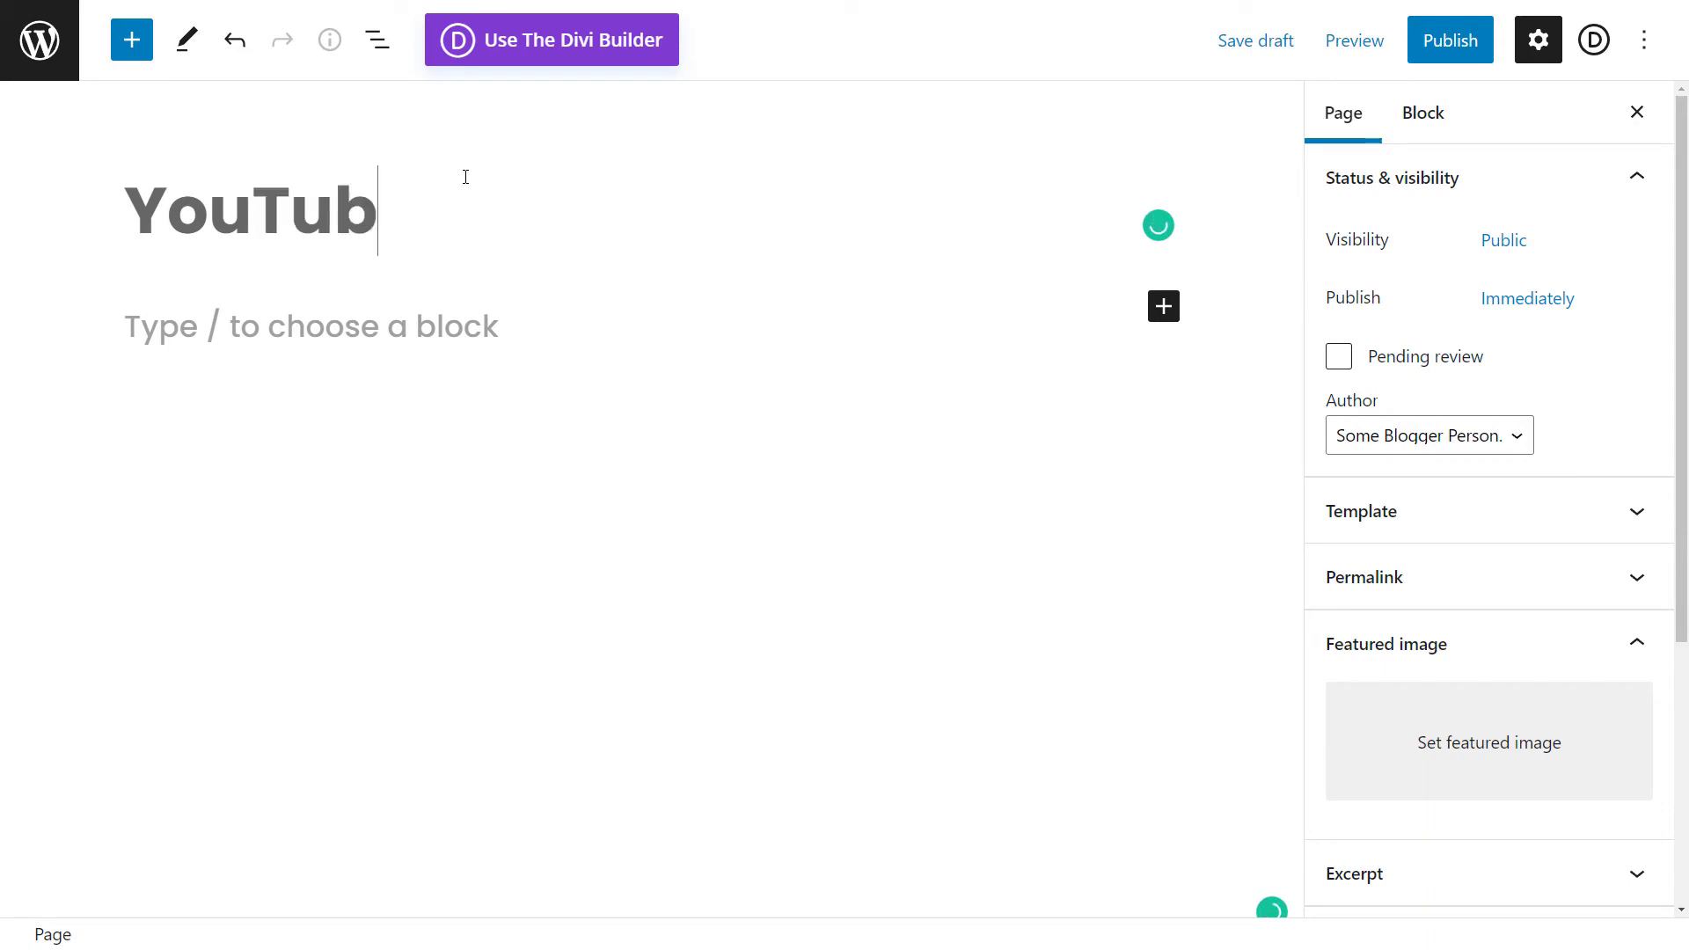
Add a Shortcode block containing [youtube-feed] and bring up the preview choices.
left_click(1163, 306)
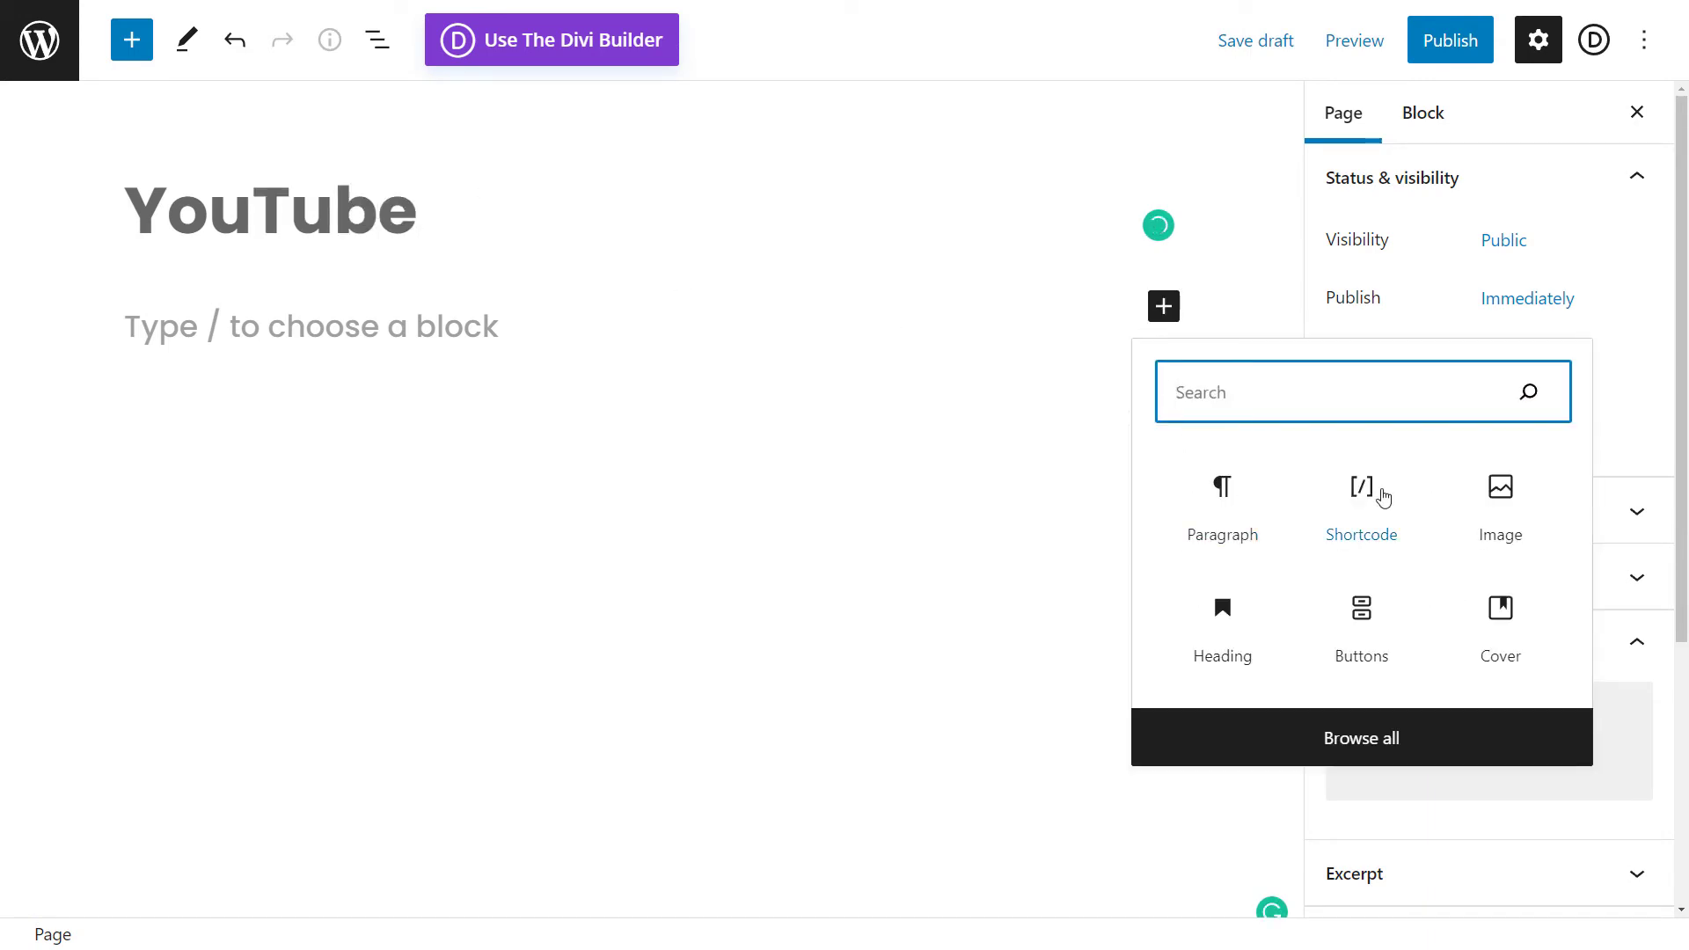
type("shortcode")
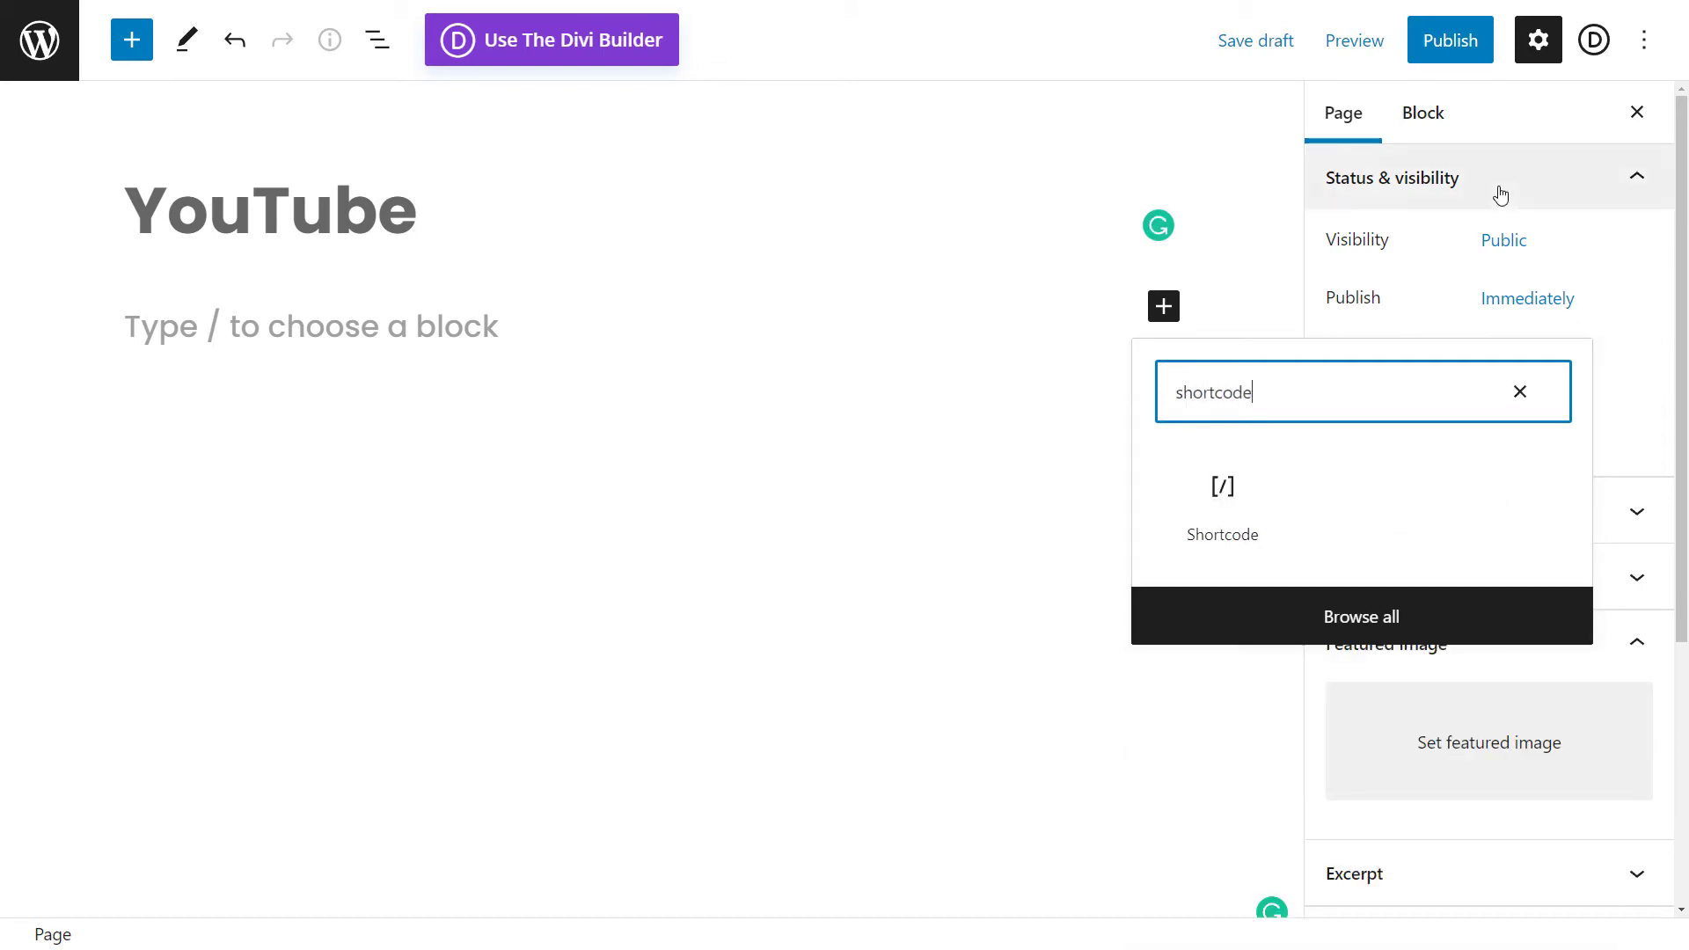
left_click(1250, 500)
right_click(464, 394)
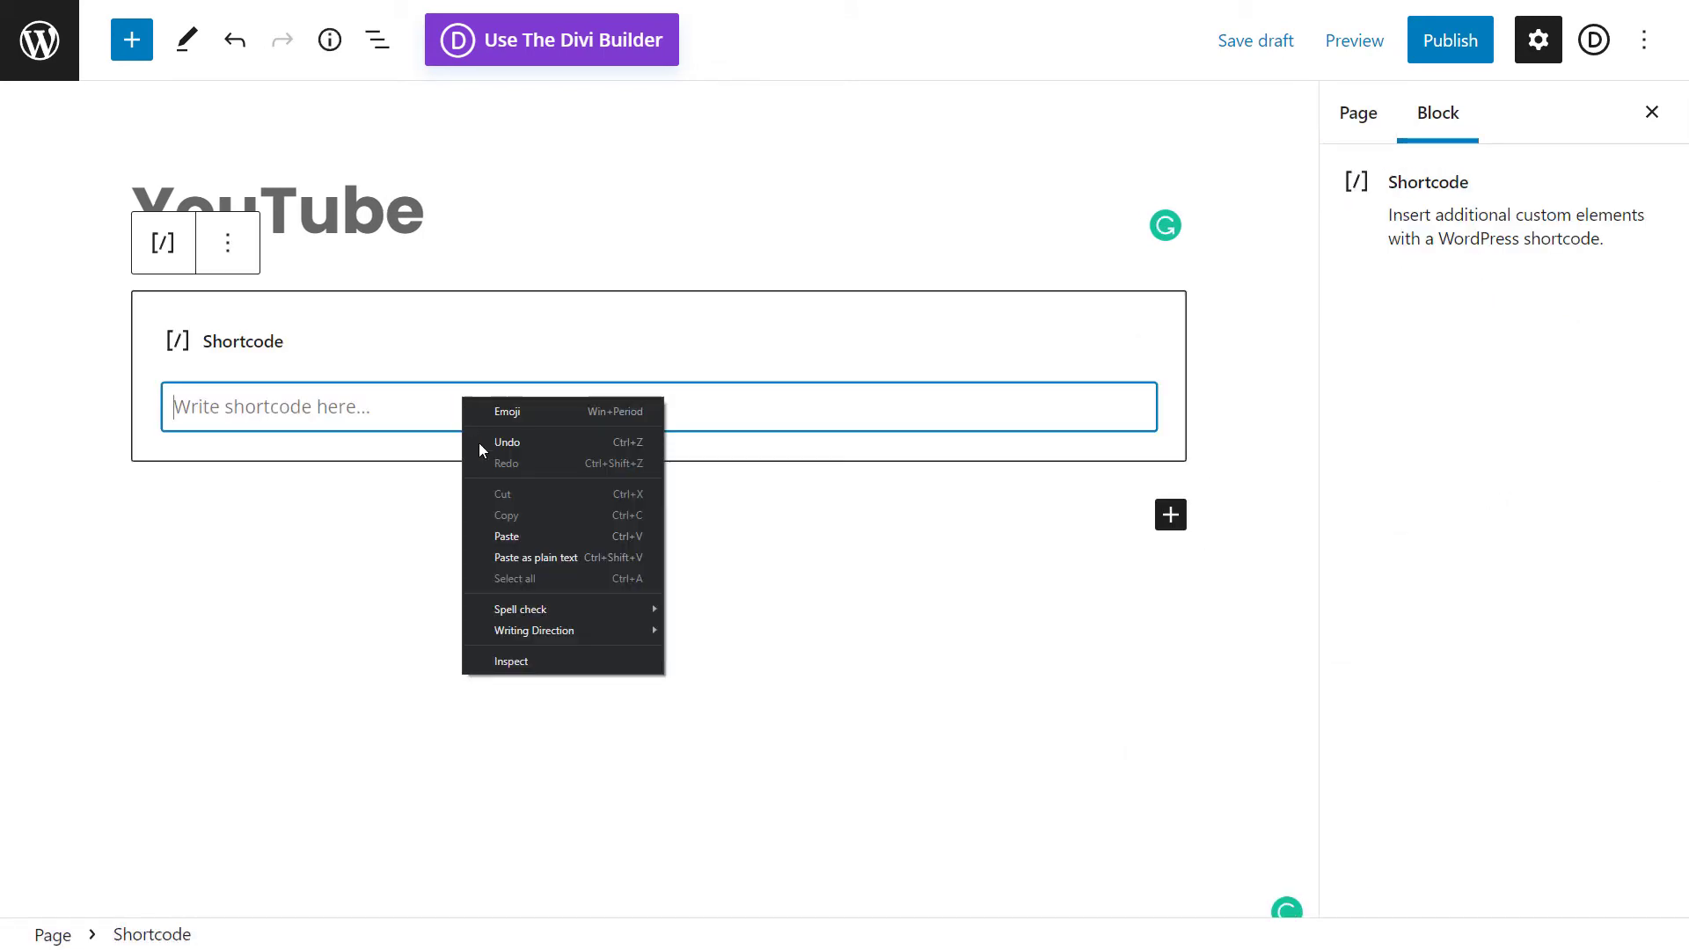
left_click(520, 529)
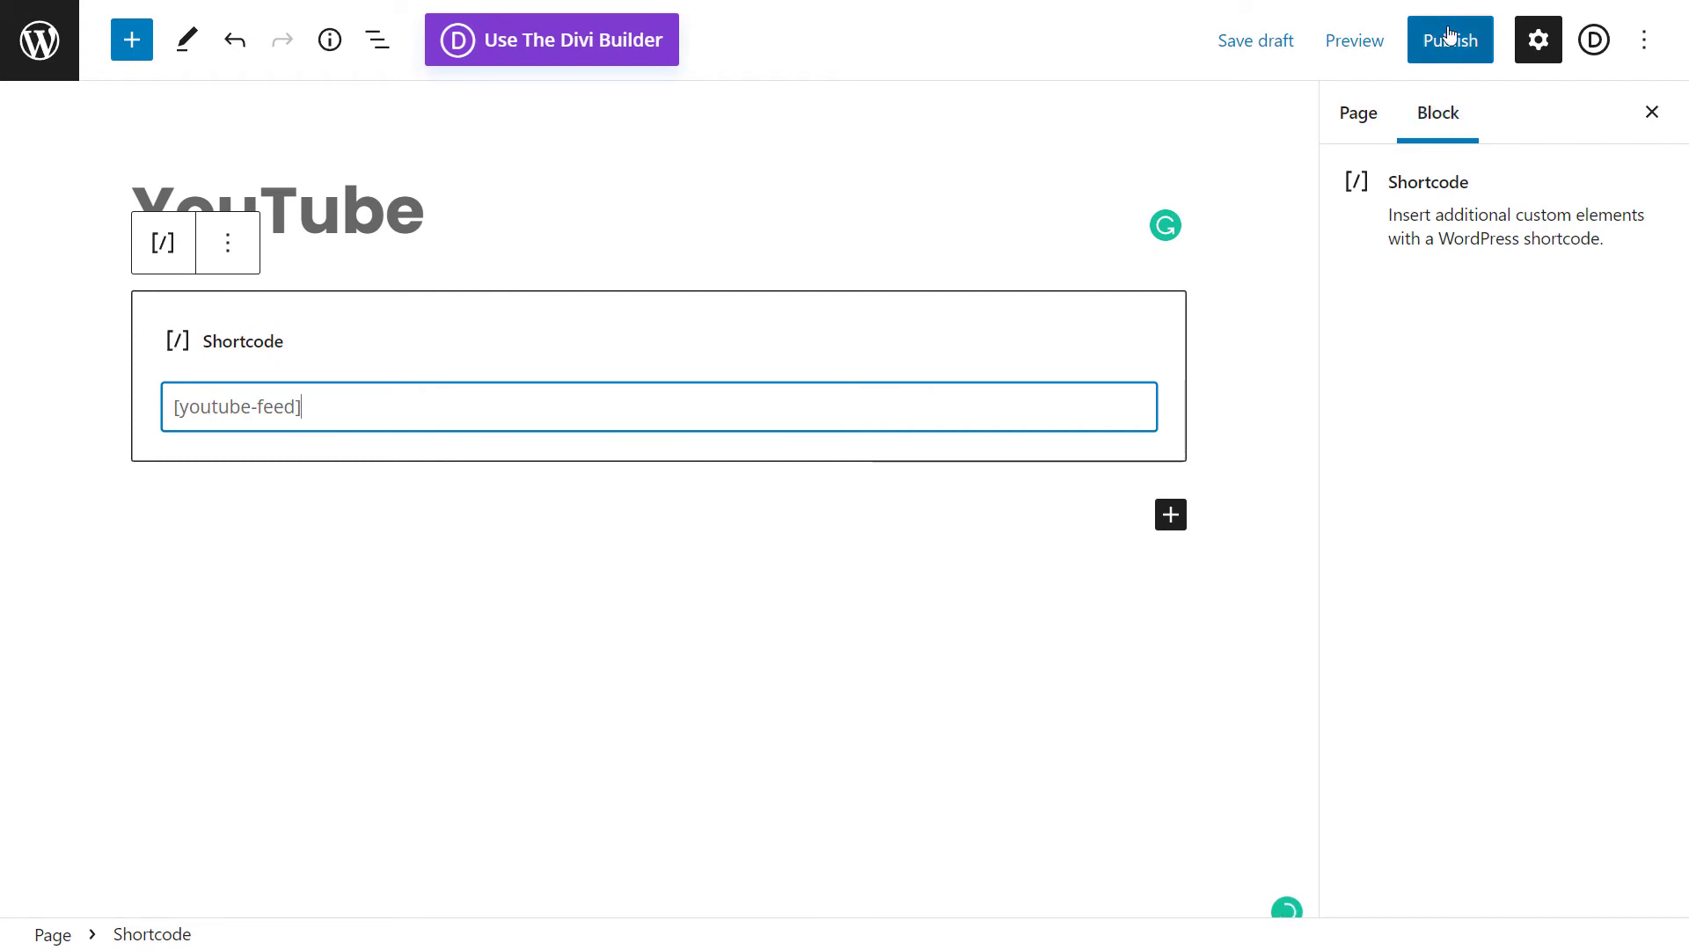
left_click(1364, 44)
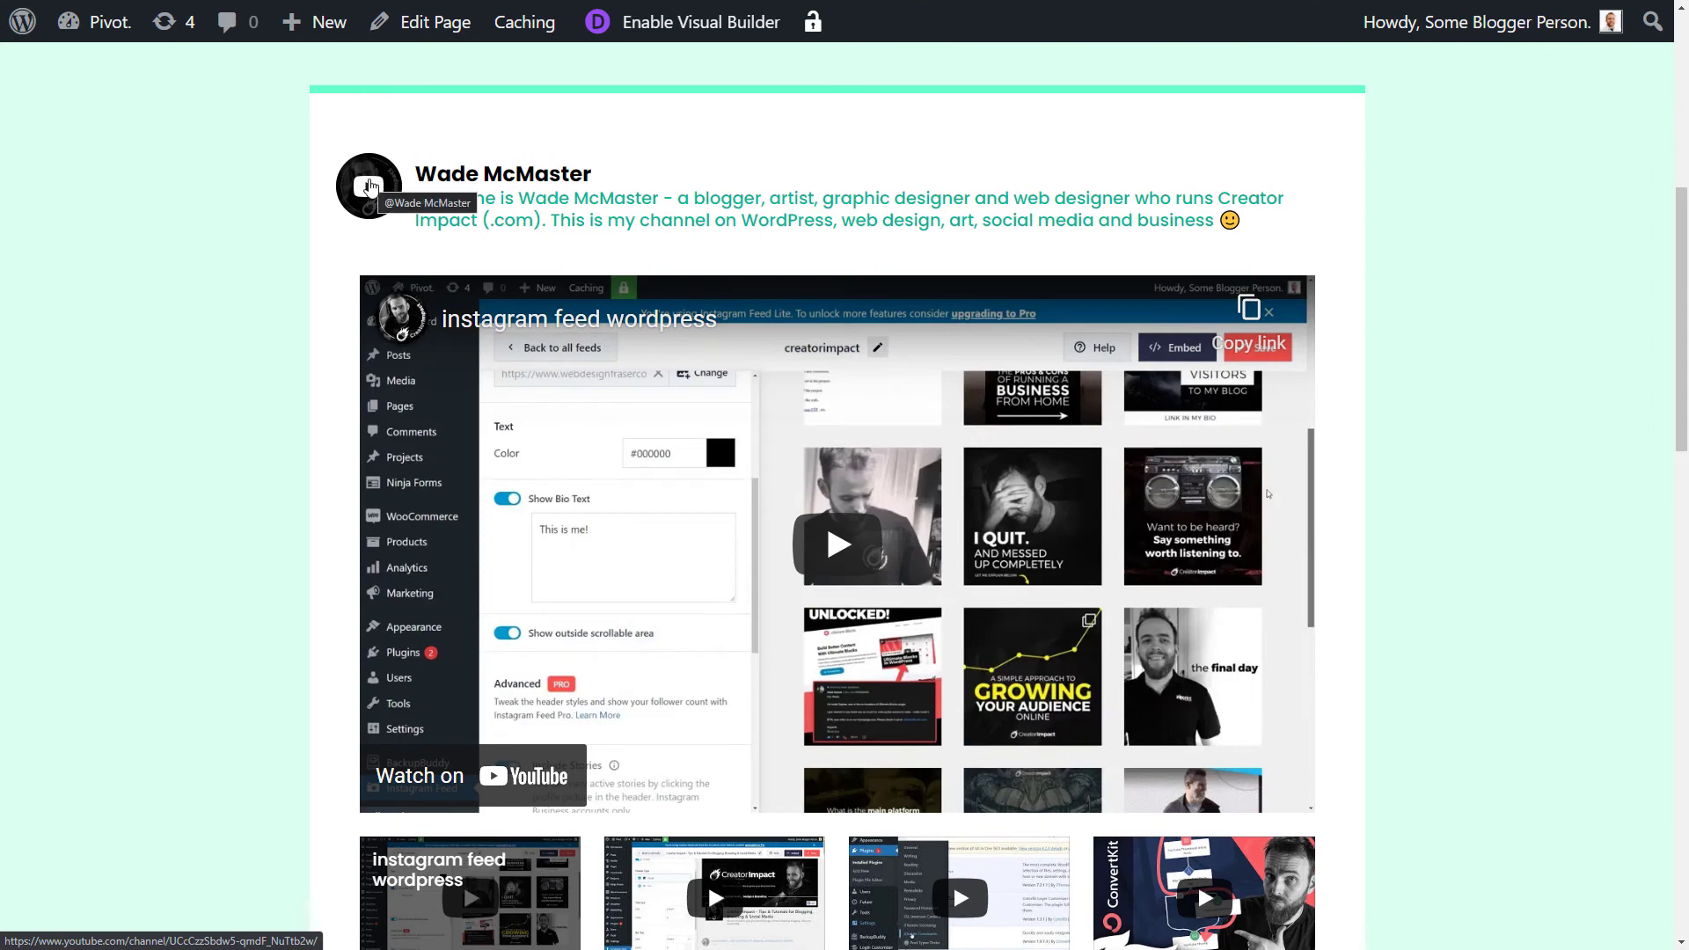
Play the featured channel video on the live YouTube page.
scroll(660, 320, "down", 2)
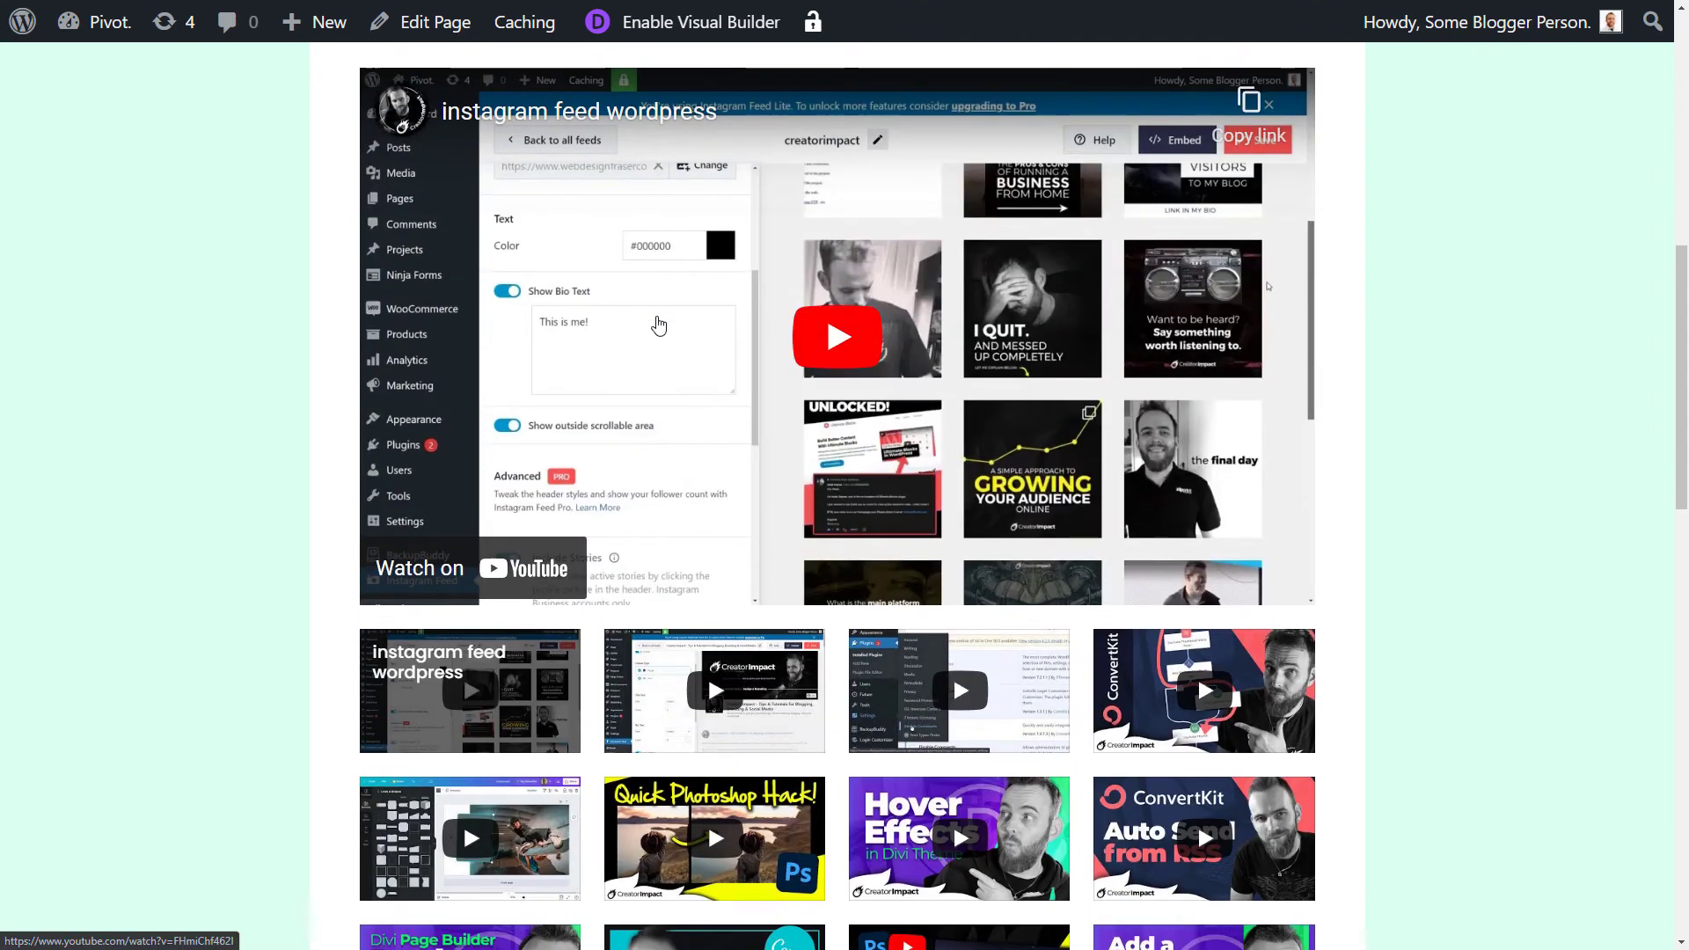
scroll(878, 360, "up", 1)
left_click(857, 425)
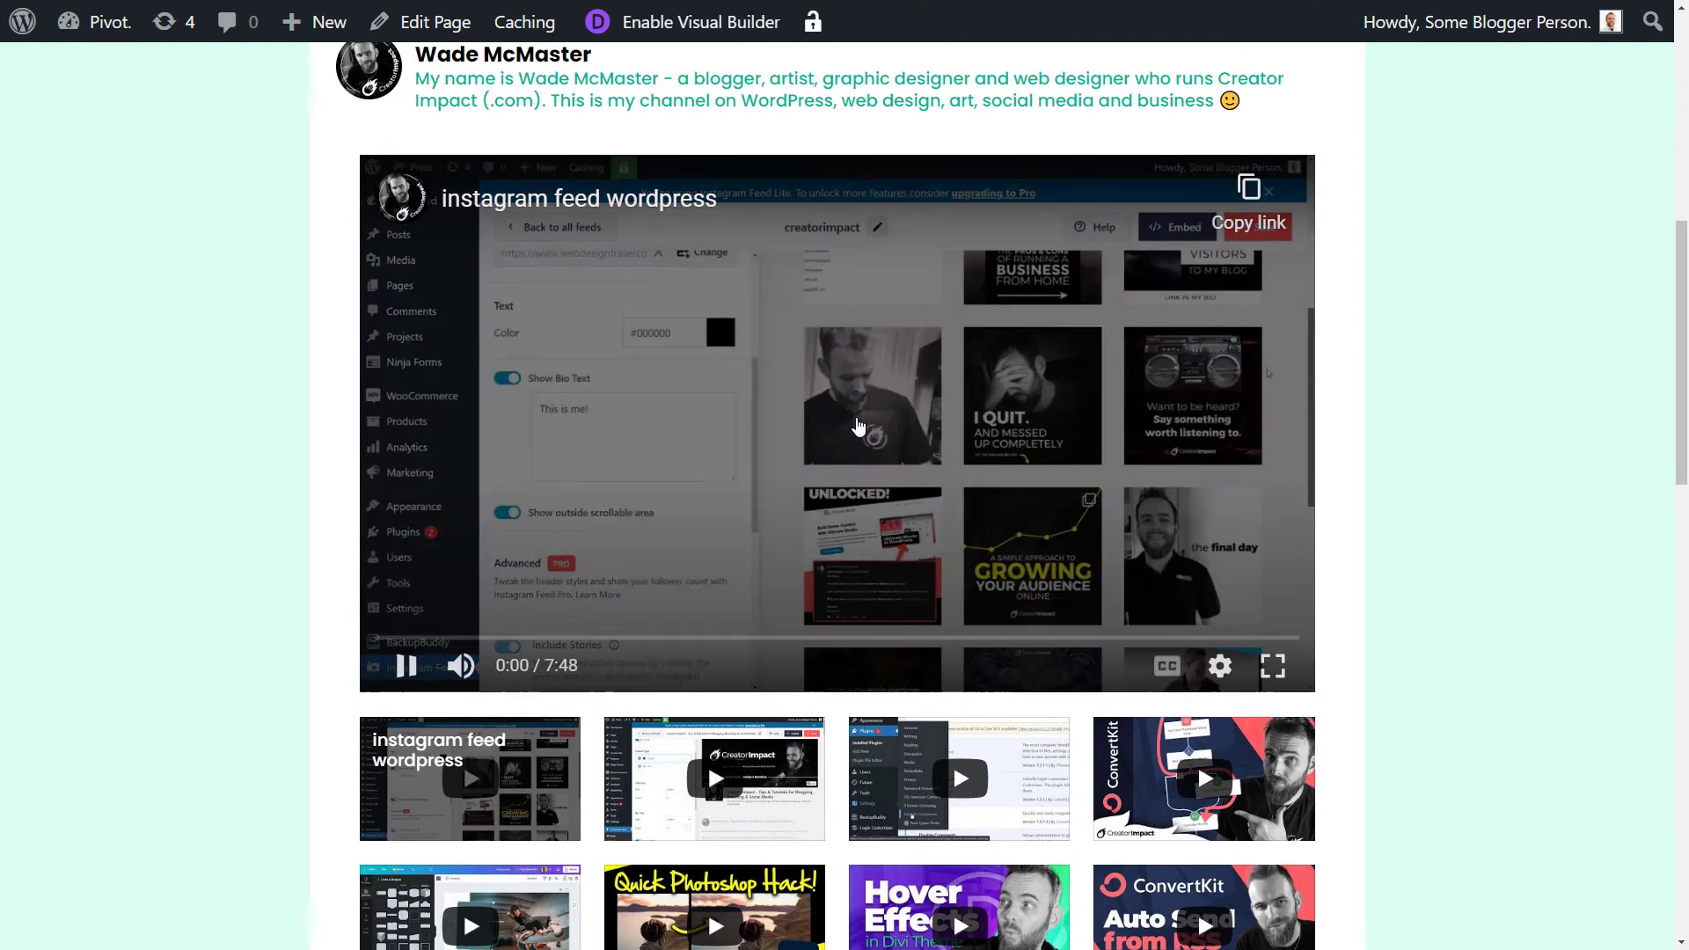
left_click(403, 665)
Load more videos below the thumbnail grid and scroll through the expanded feed.
scroll(769, 431, "down", 7)
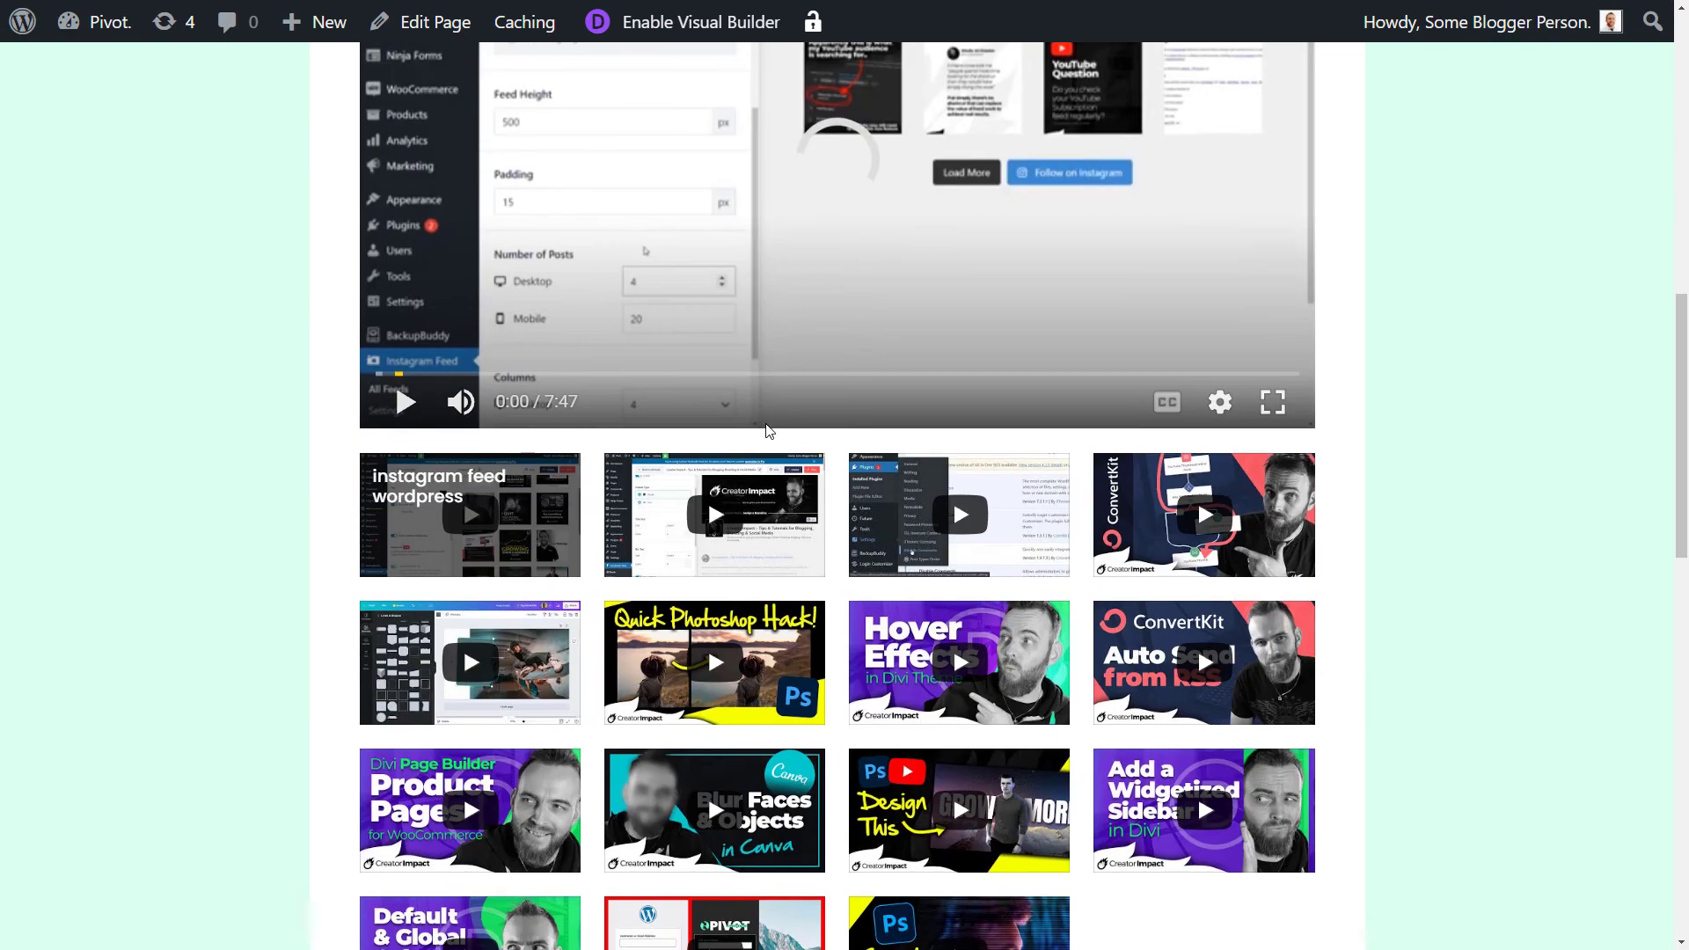
scroll(769, 431, "down", 1)
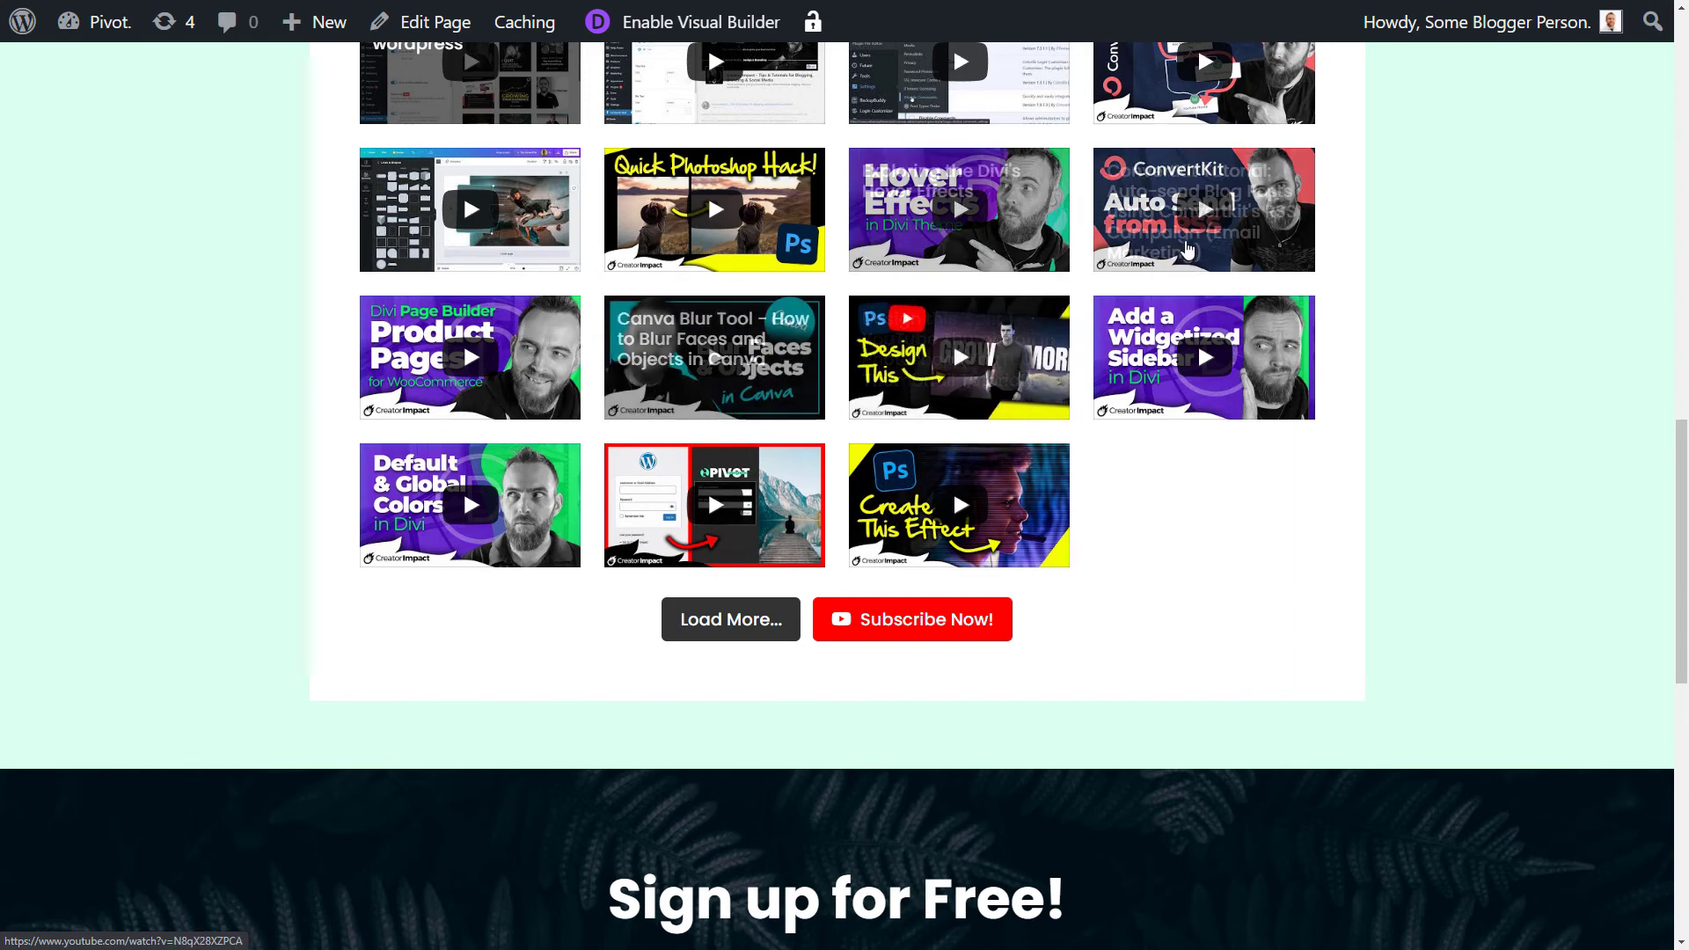
scroll(1187, 249, "up", 2)
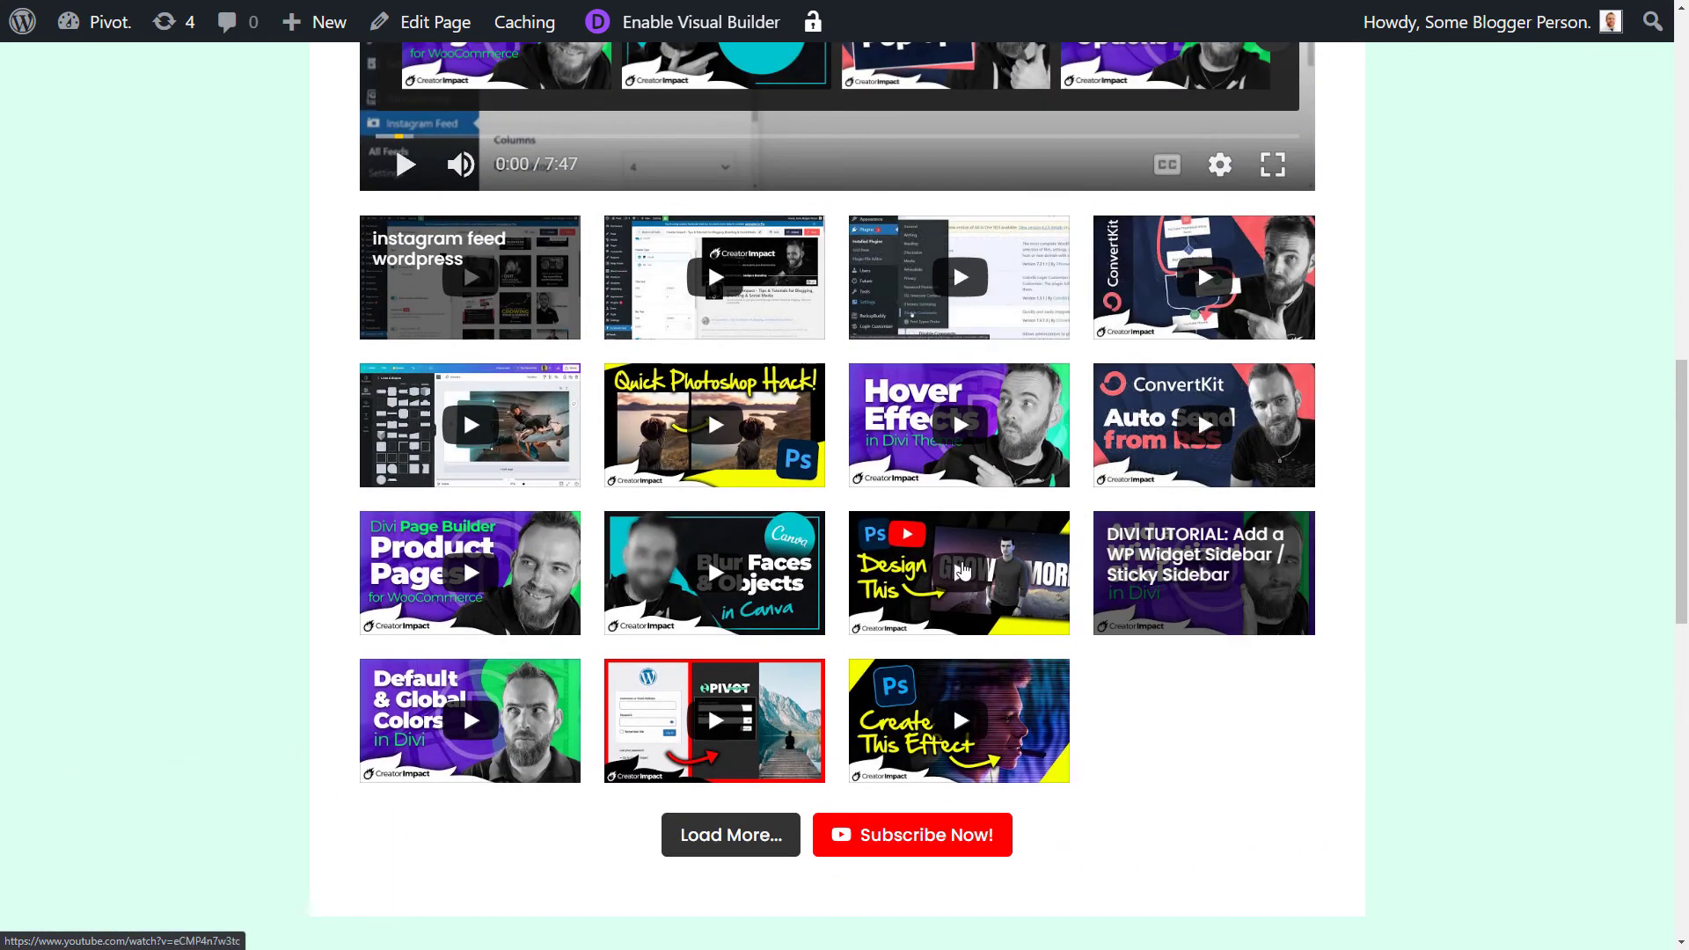
left_click(758, 836)
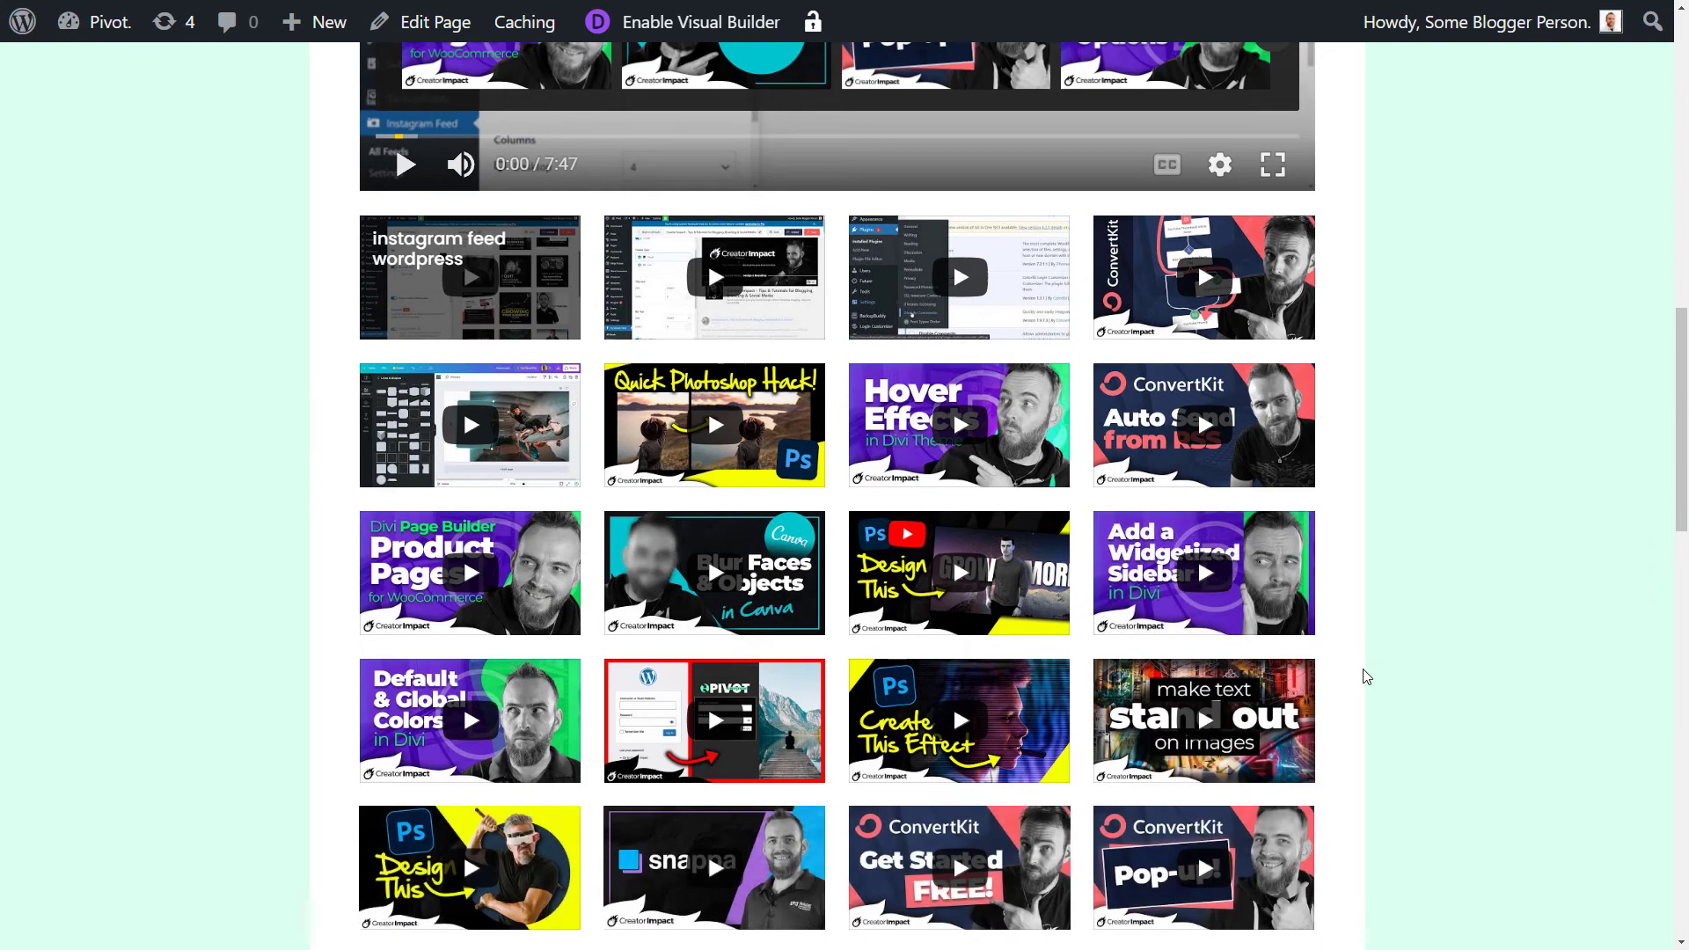
scroll(1366, 677, "down", 3)
scroll(1328, 521, "up", 3)
scroll(1244, 433, "down", 2)
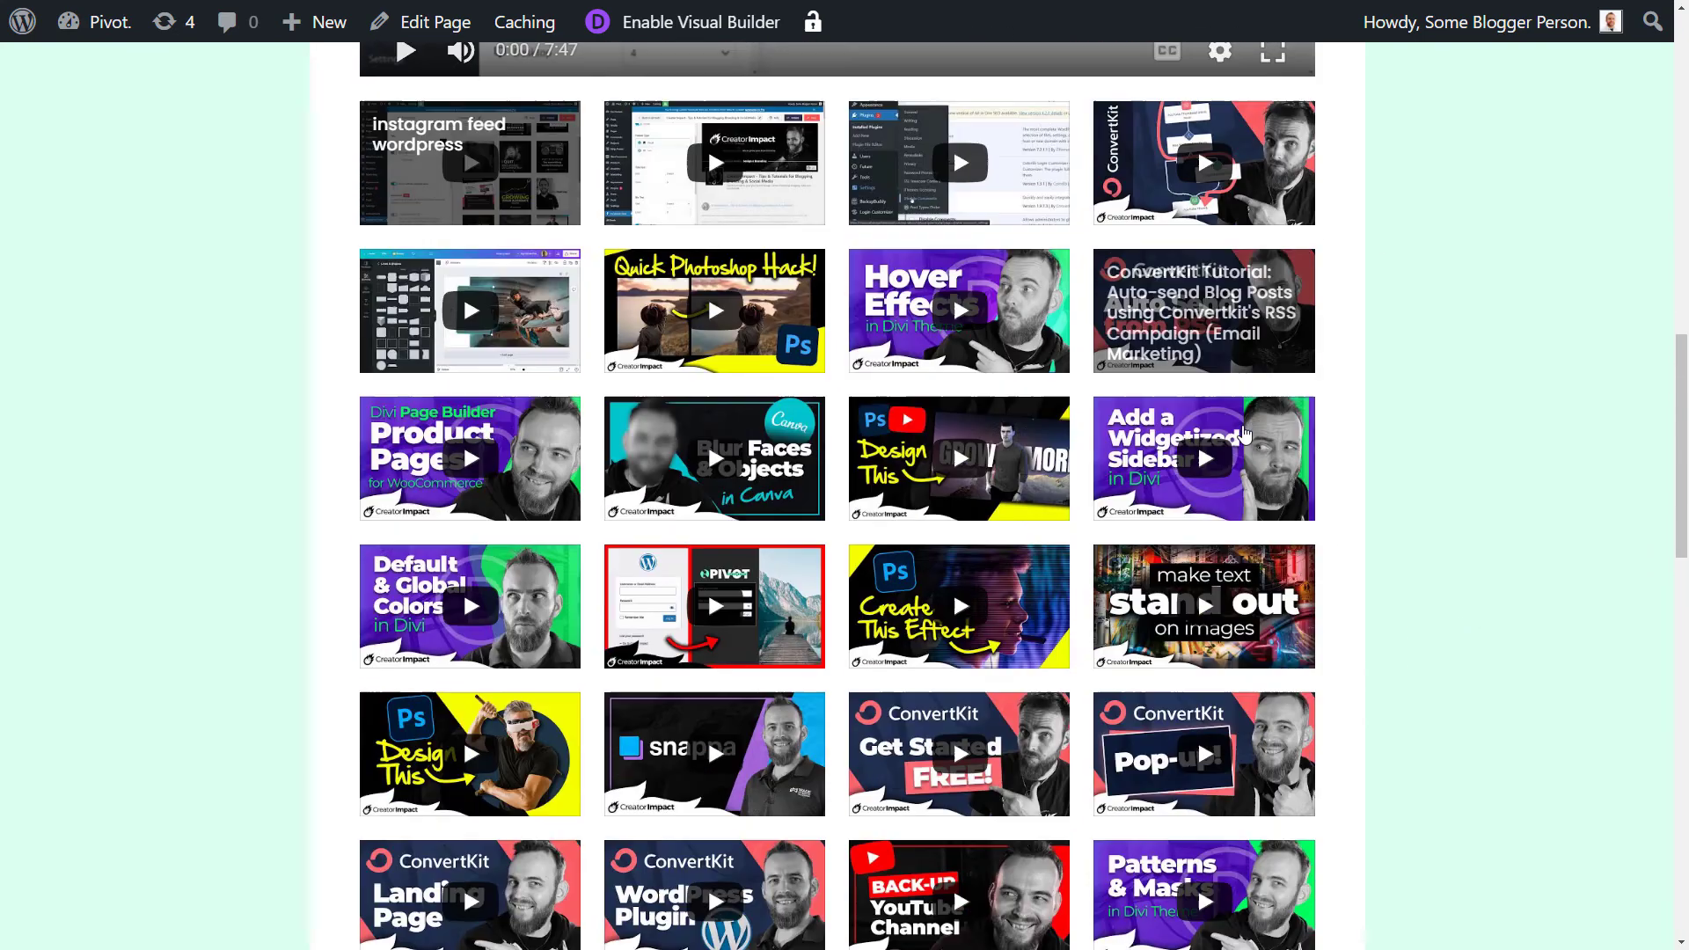
scroll(1244, 433, "down", 3)
scroll(1189, 566, "down", 5)
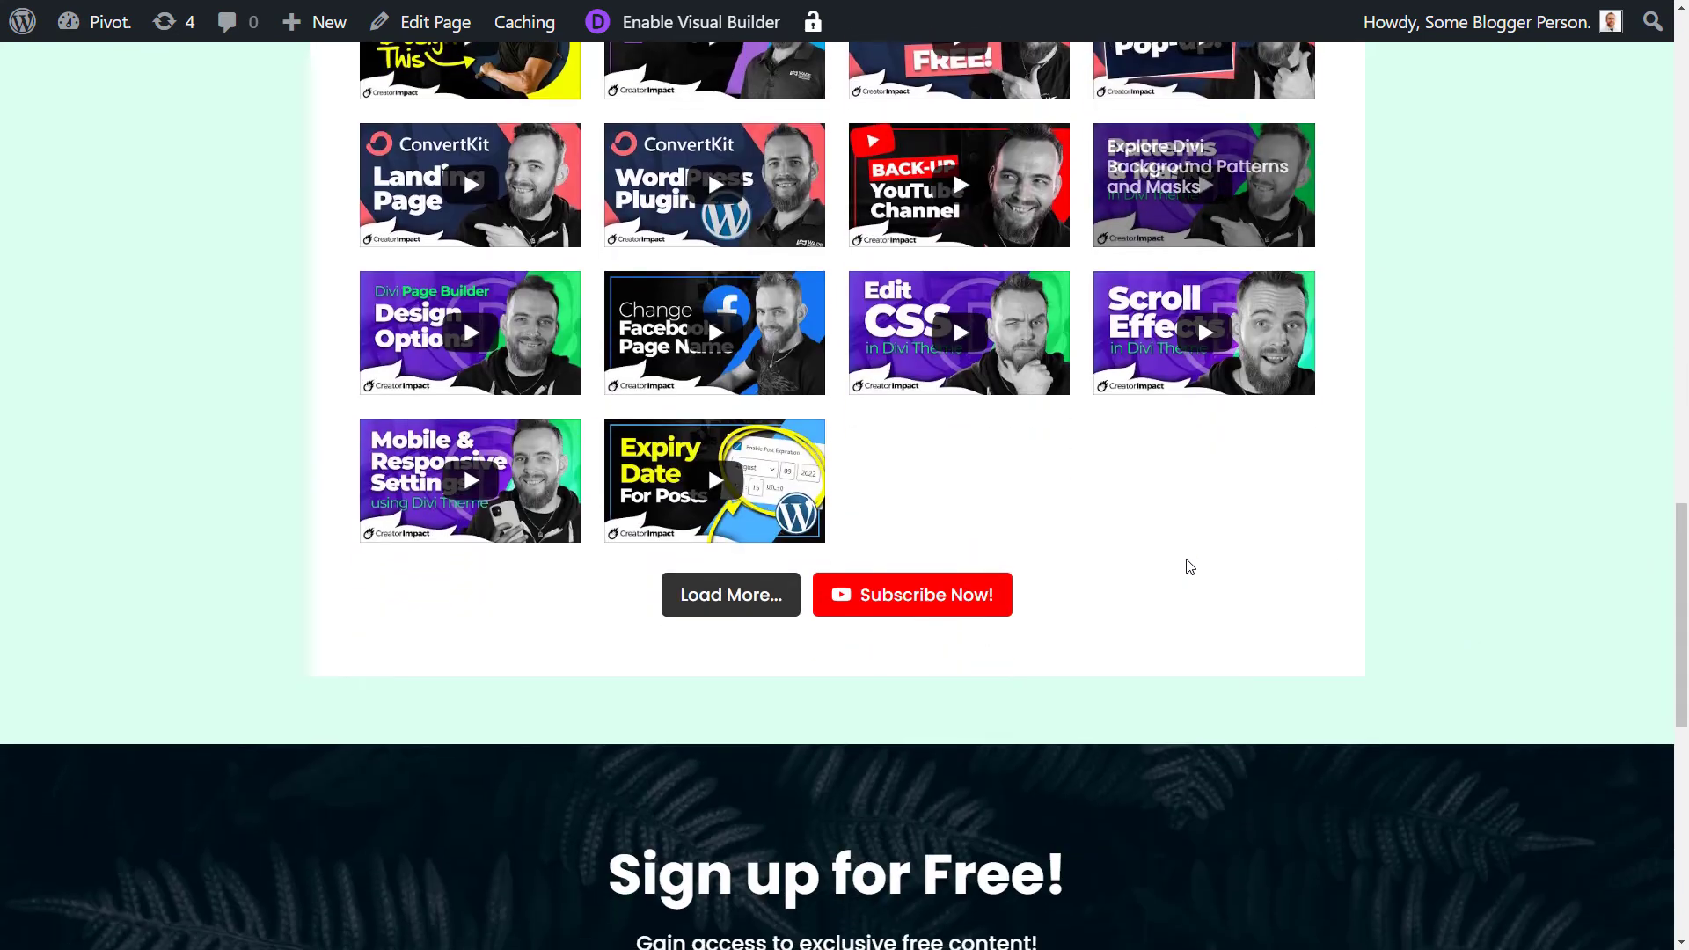
scroll(1190, 566, "up", 15)
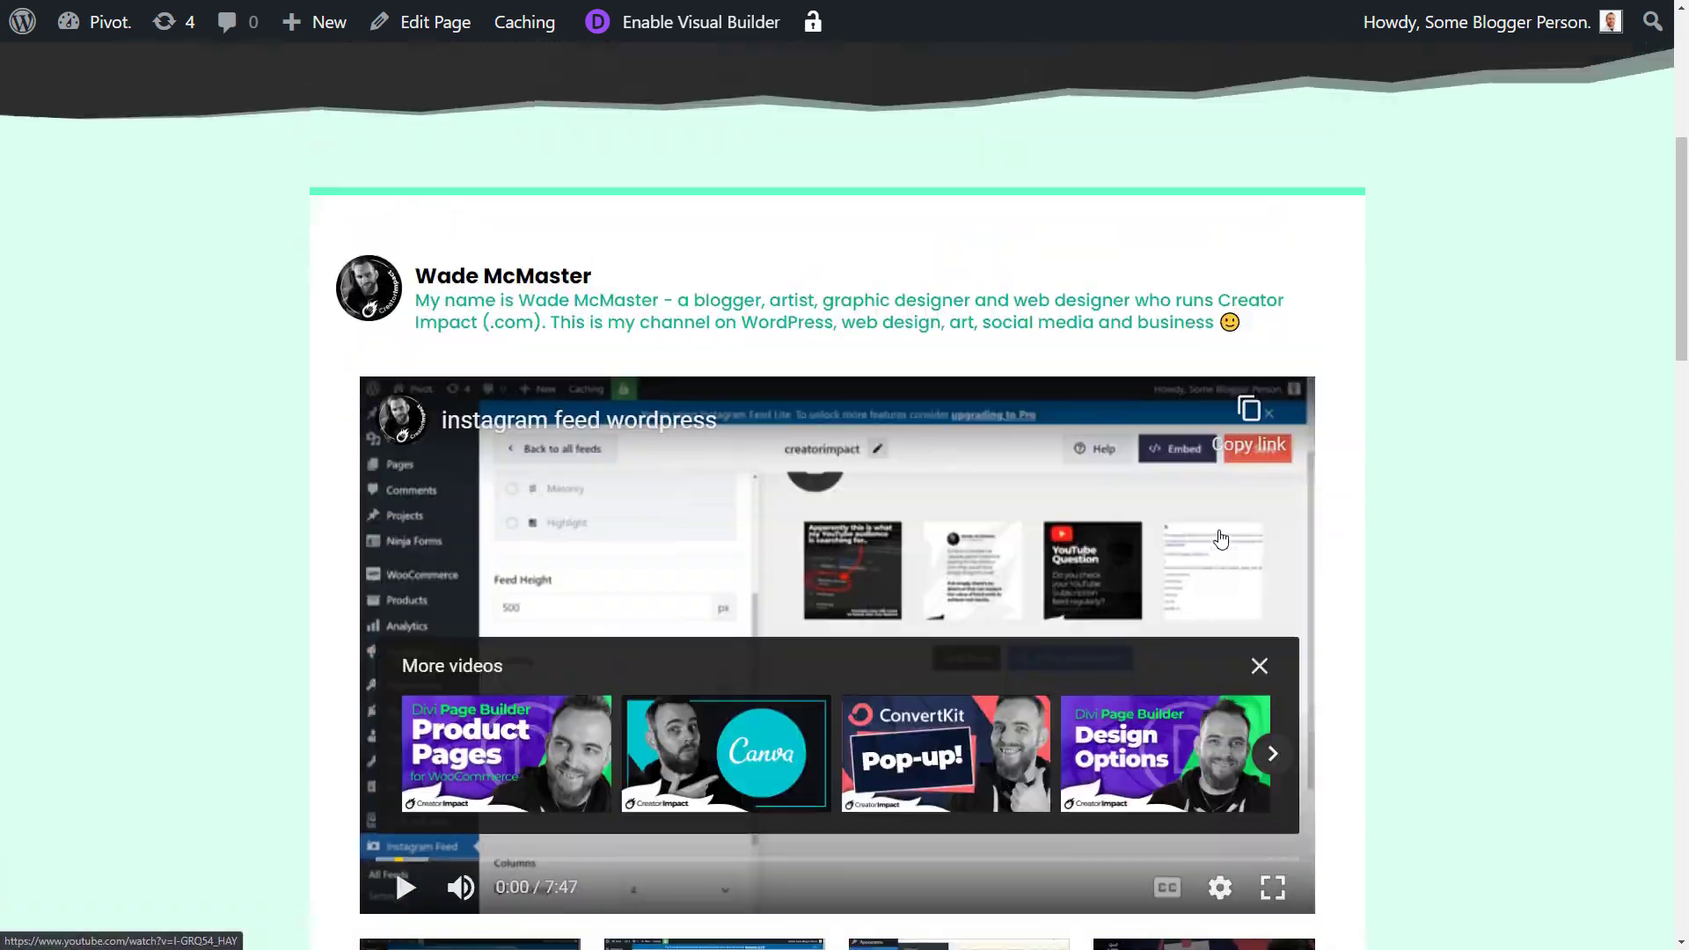
scroll(1276, 572, "down", 15)
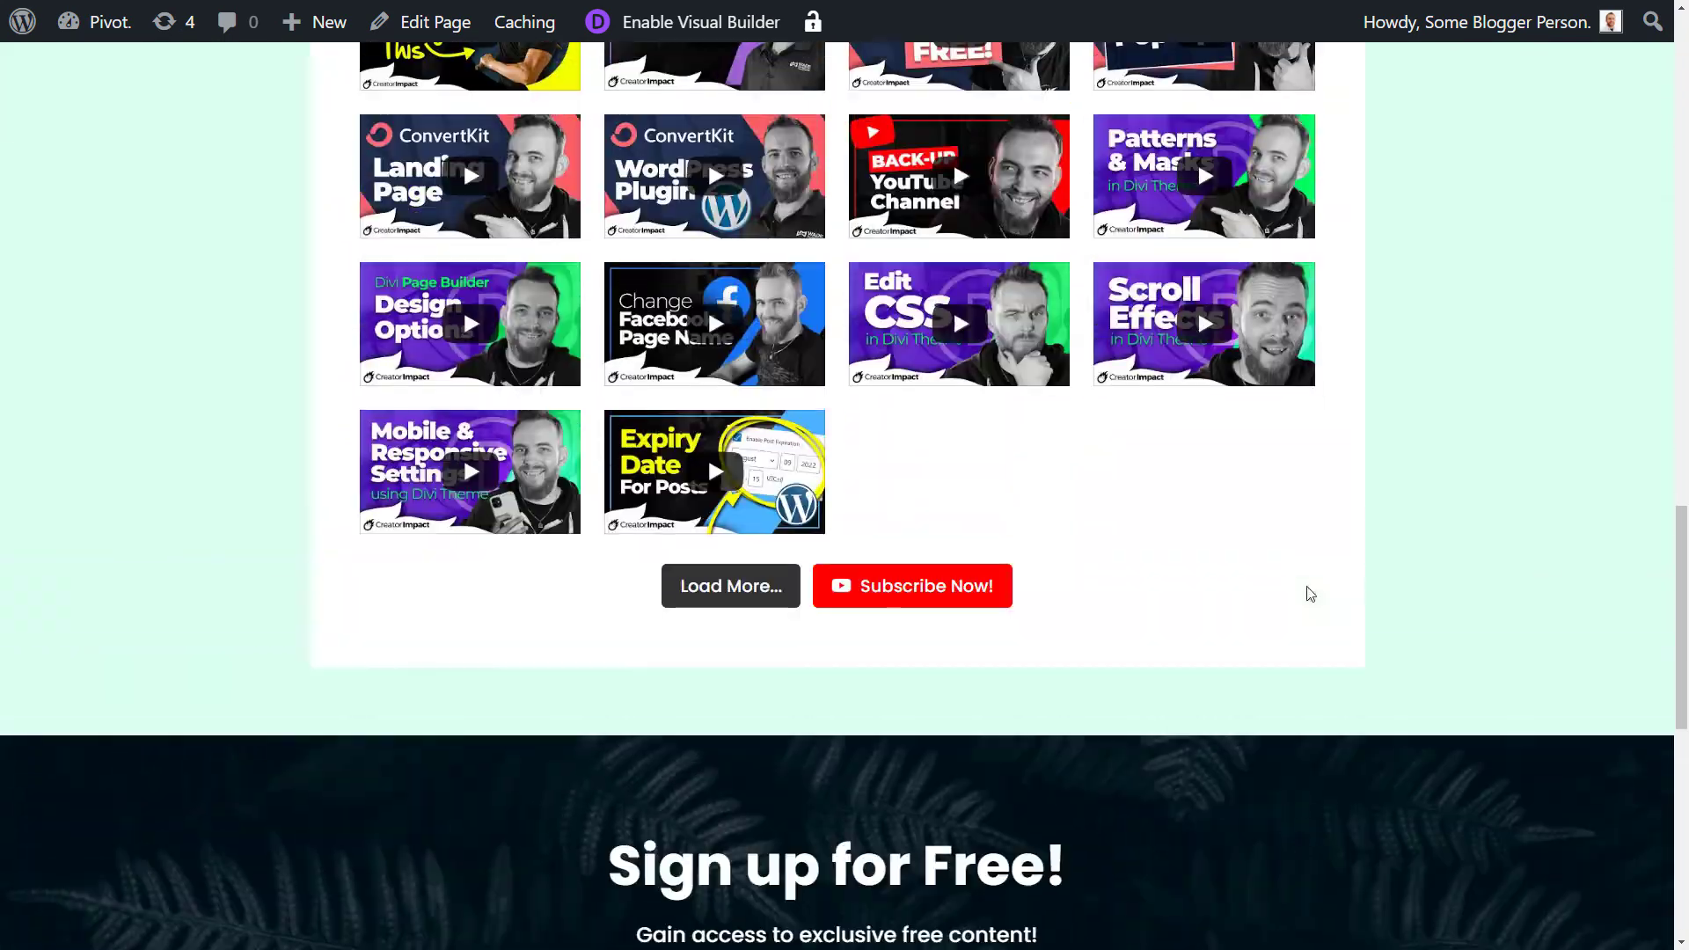
scroll(1310, 594, "up", 20)
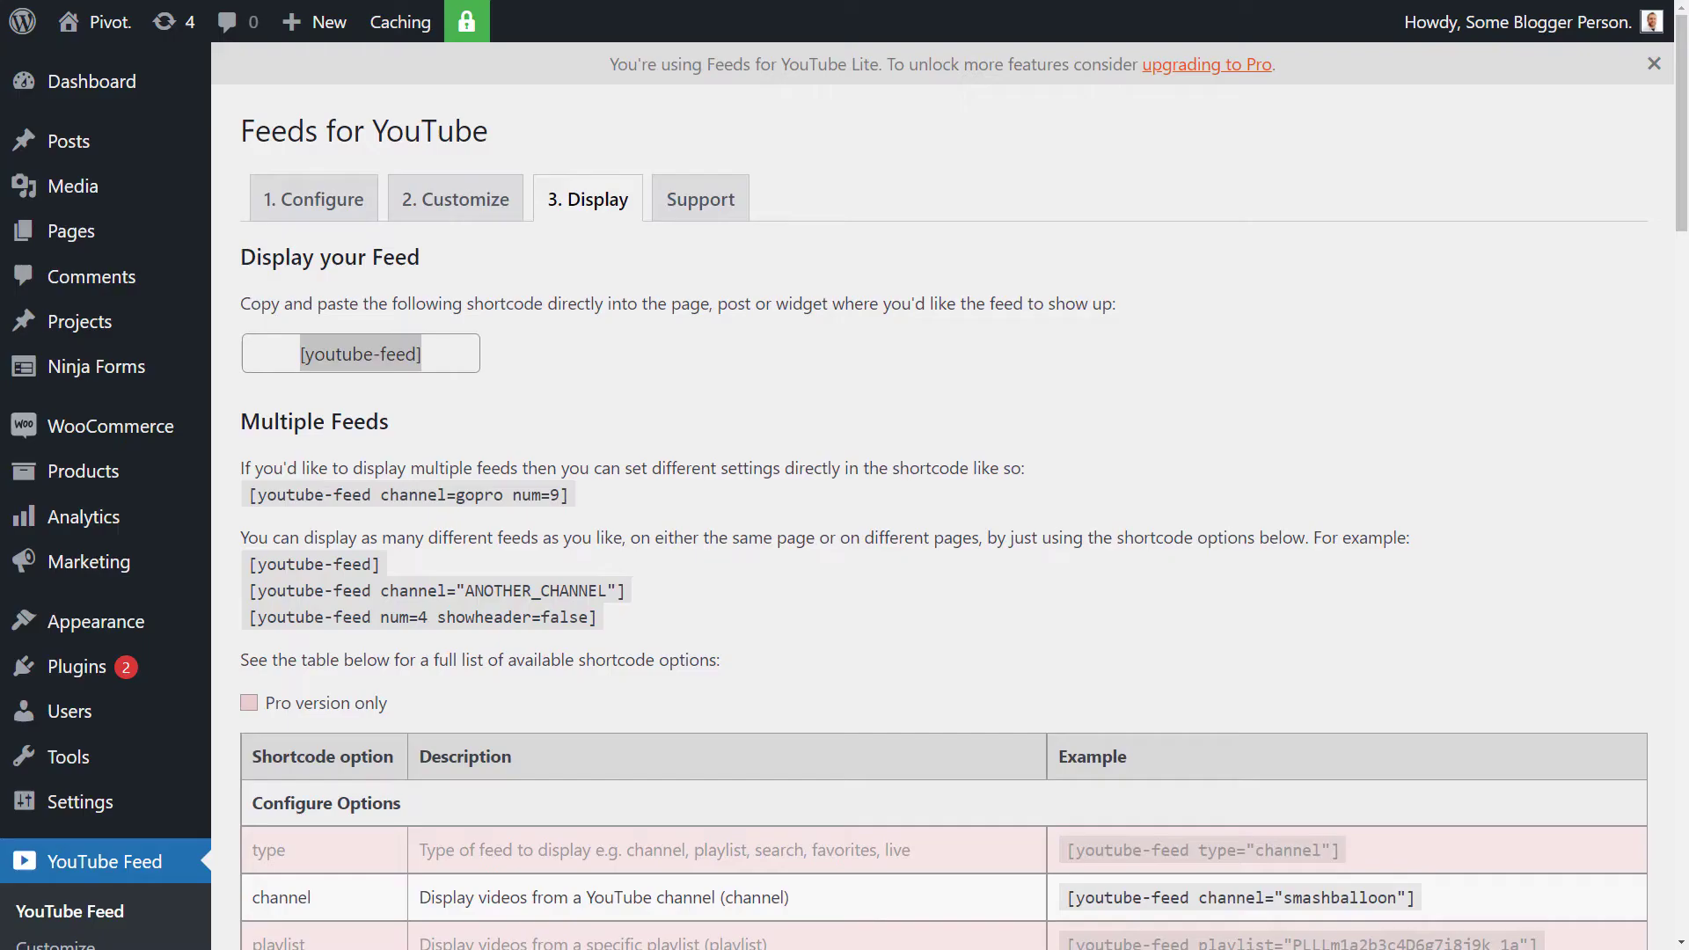
In 2. Customize, set the feed to 3 columns and 9 videos.
left_click(464, 202)
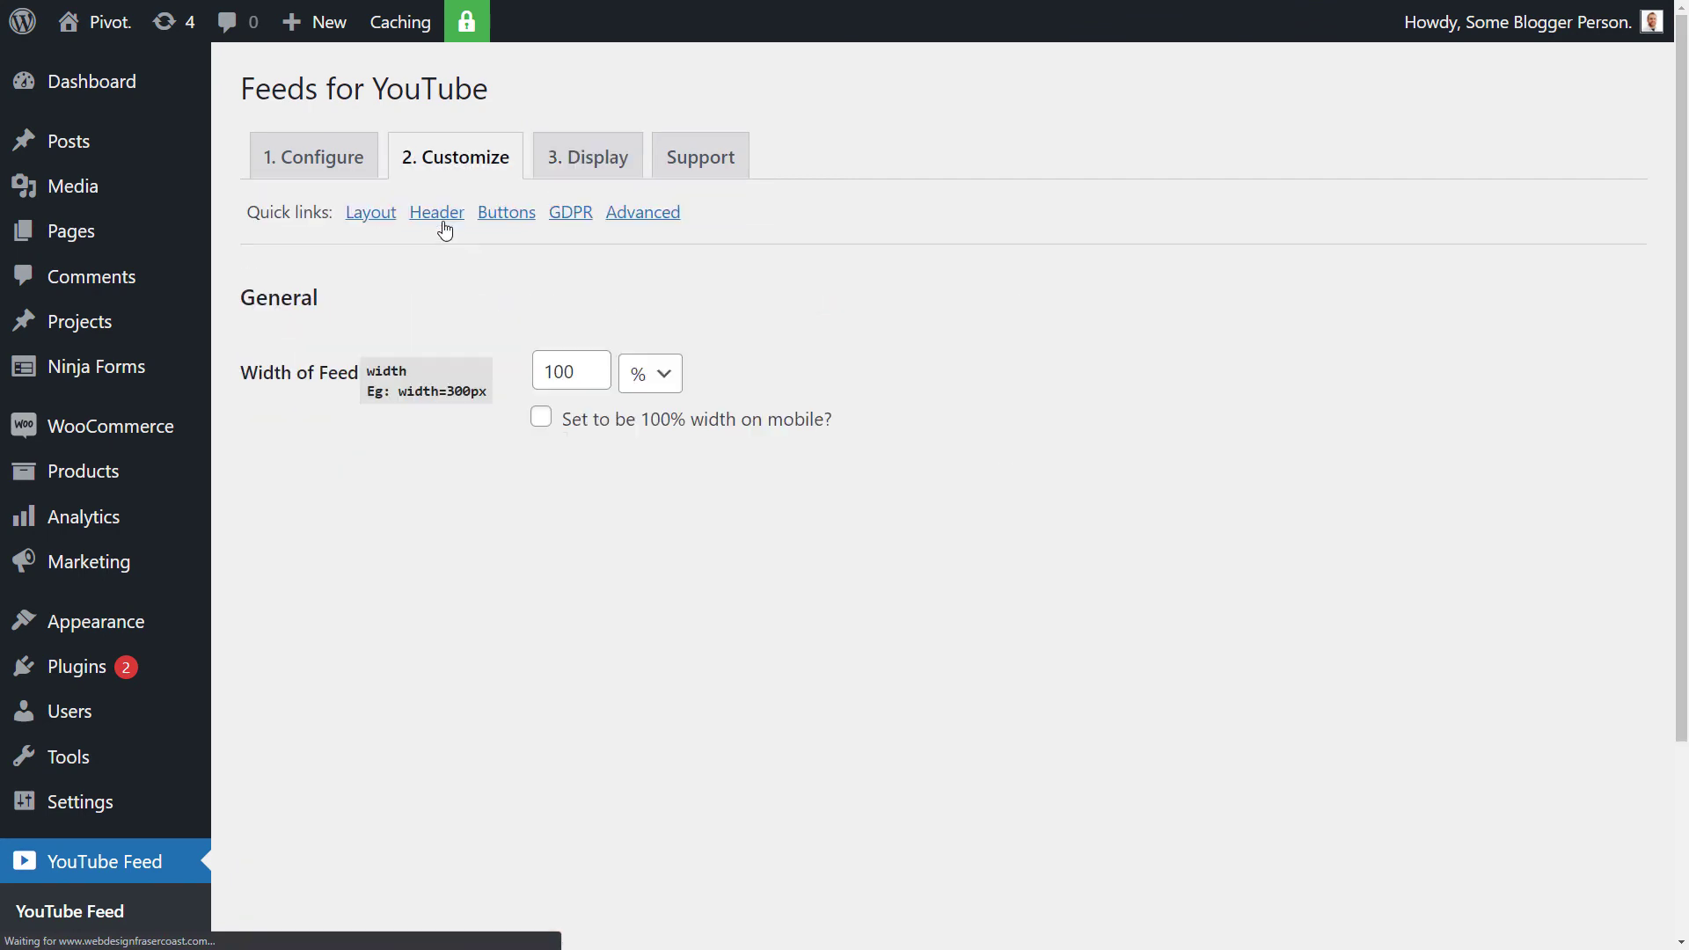
scroll(410, 246, "down", 3)
scroll(414, 437, "down", 2)
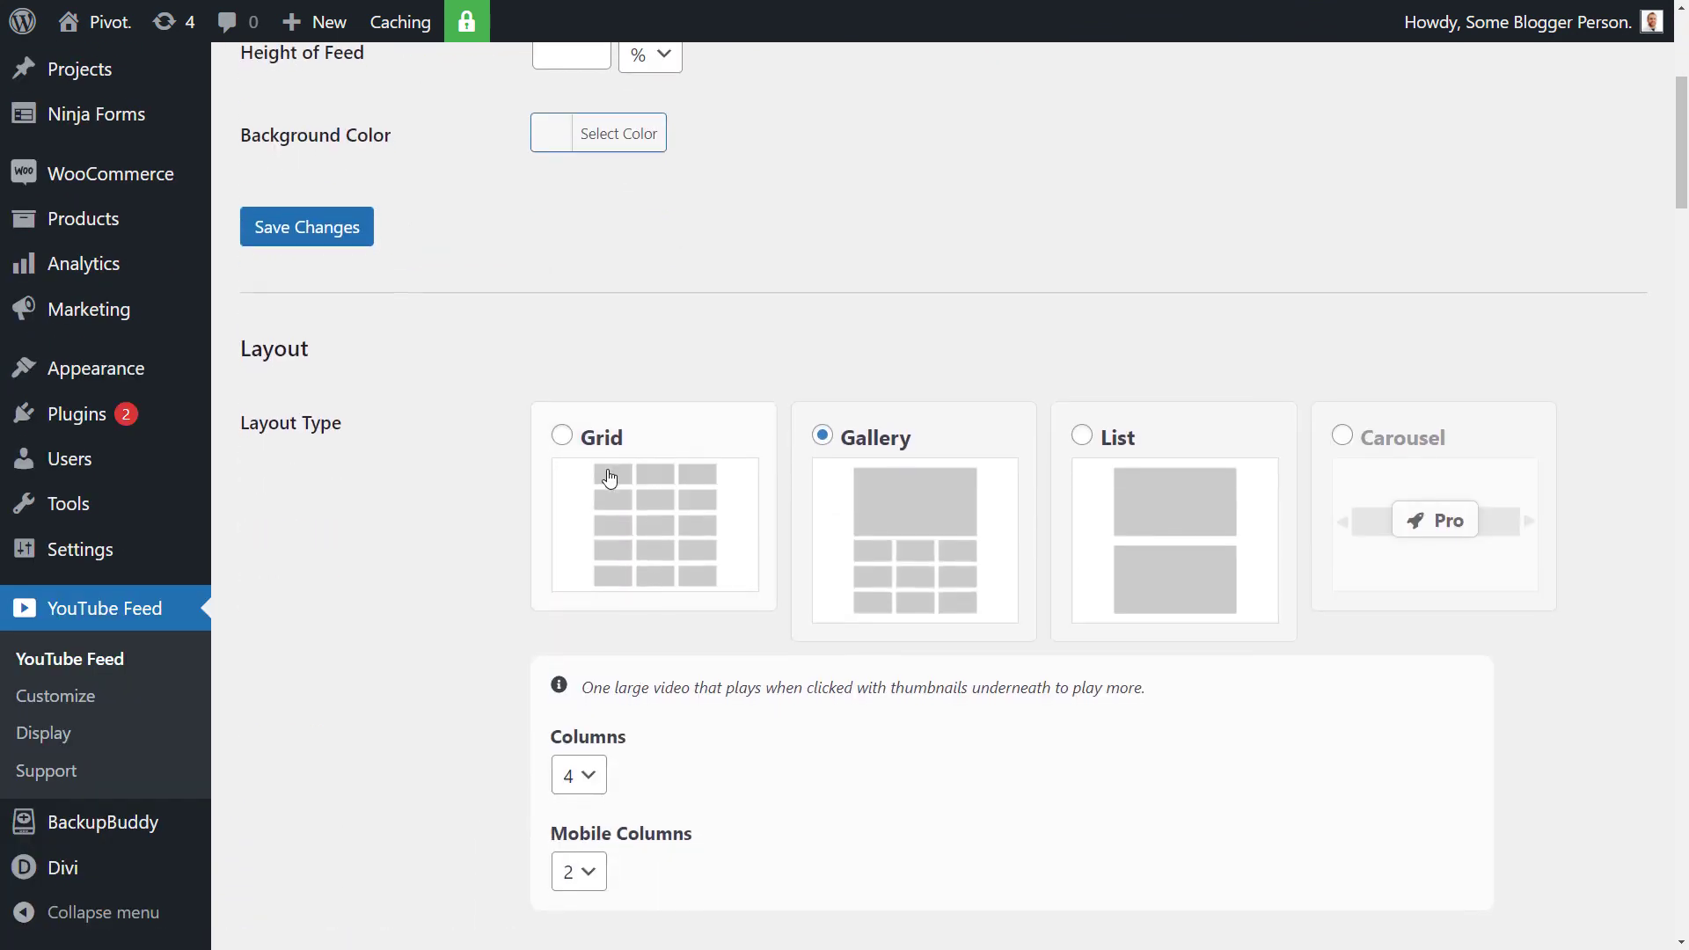
scroll(588, 603, "down", 2)
left_click(594, 607)
left_click(577, 689)
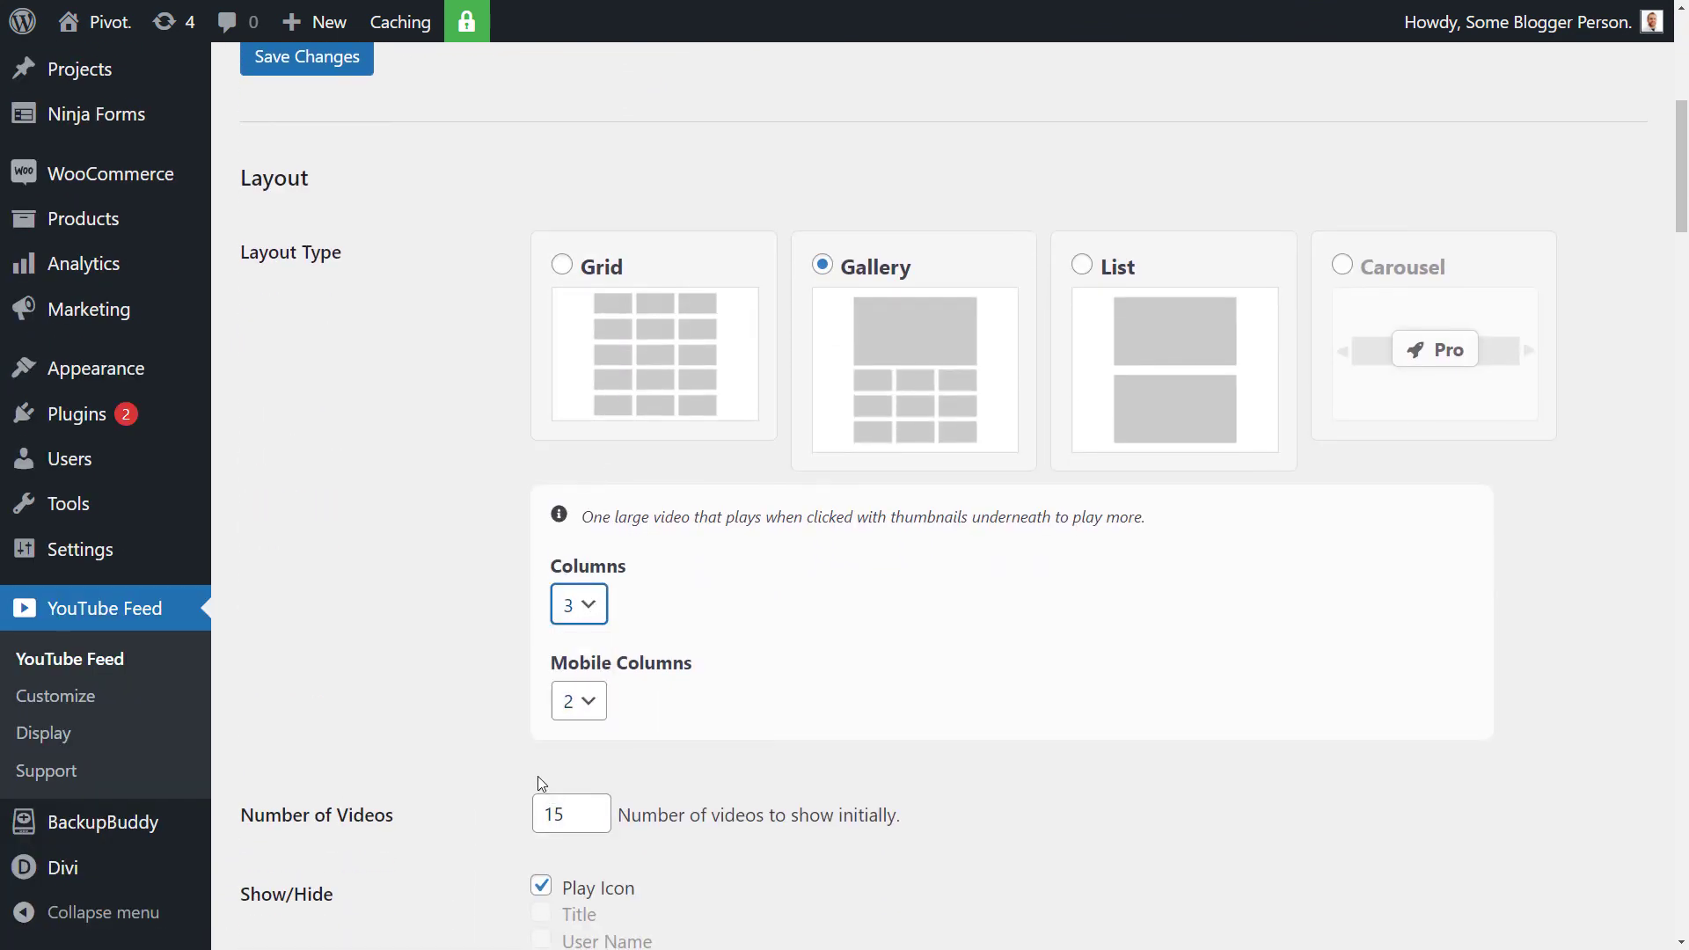
scroll(545, 773, "down", 2)
left_click_drag(562, 638, 493, 609)
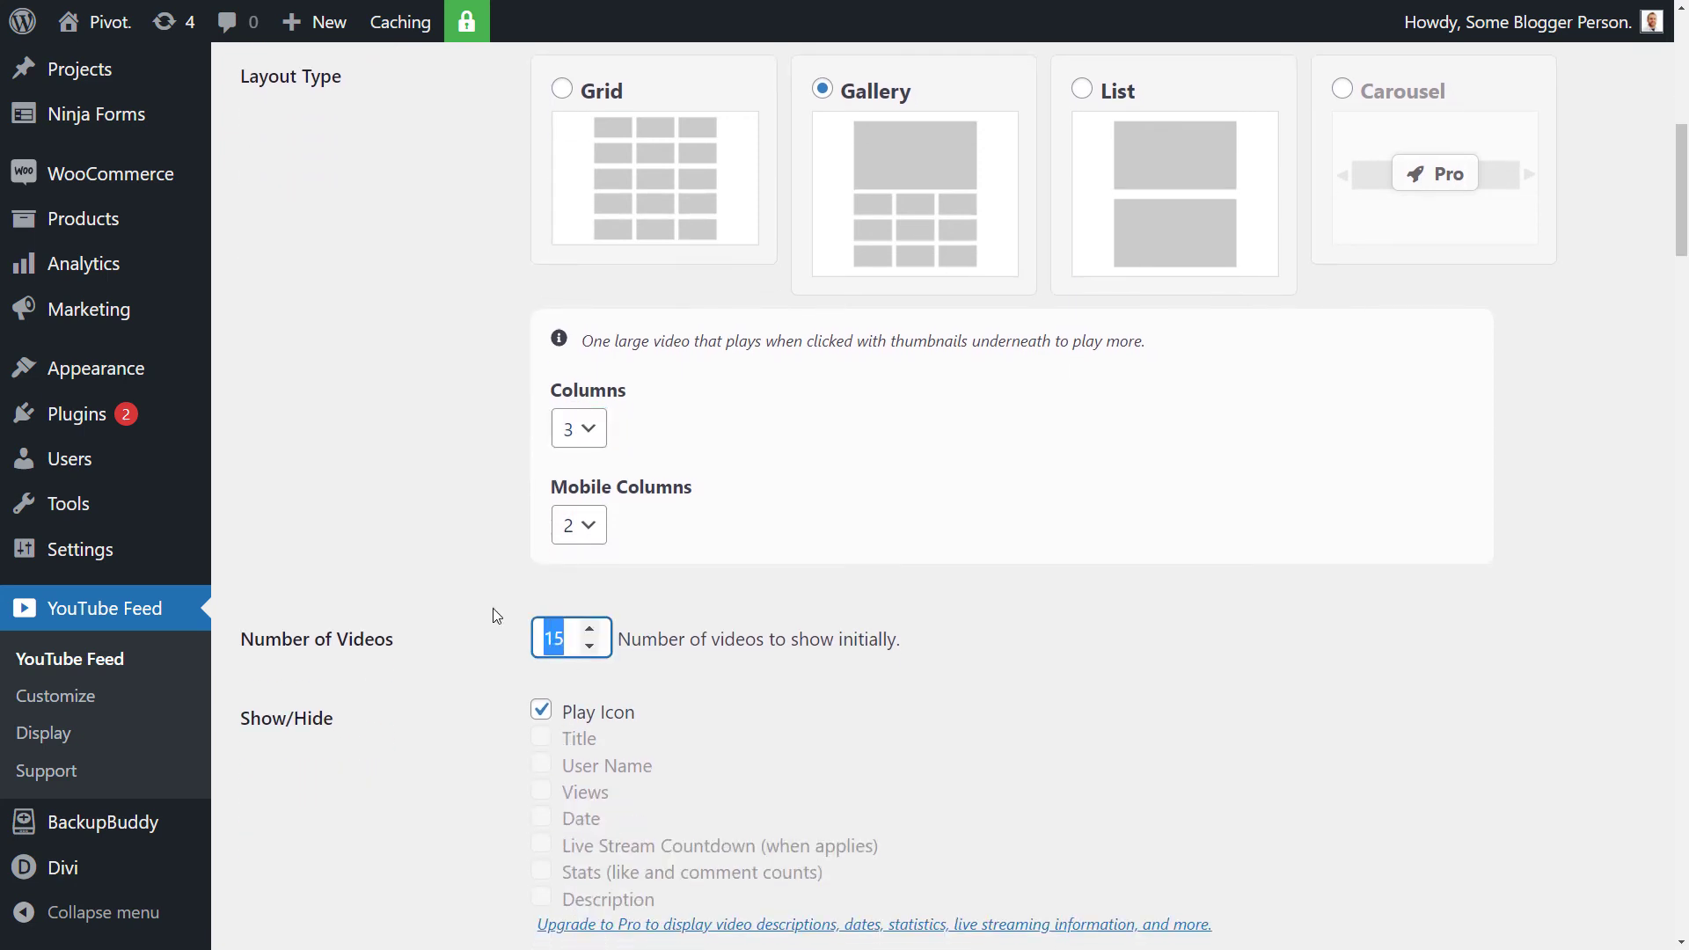
type("9")
Switch to Grid layout, hide the header and channel description, and save changes.
left_click(561, 89)
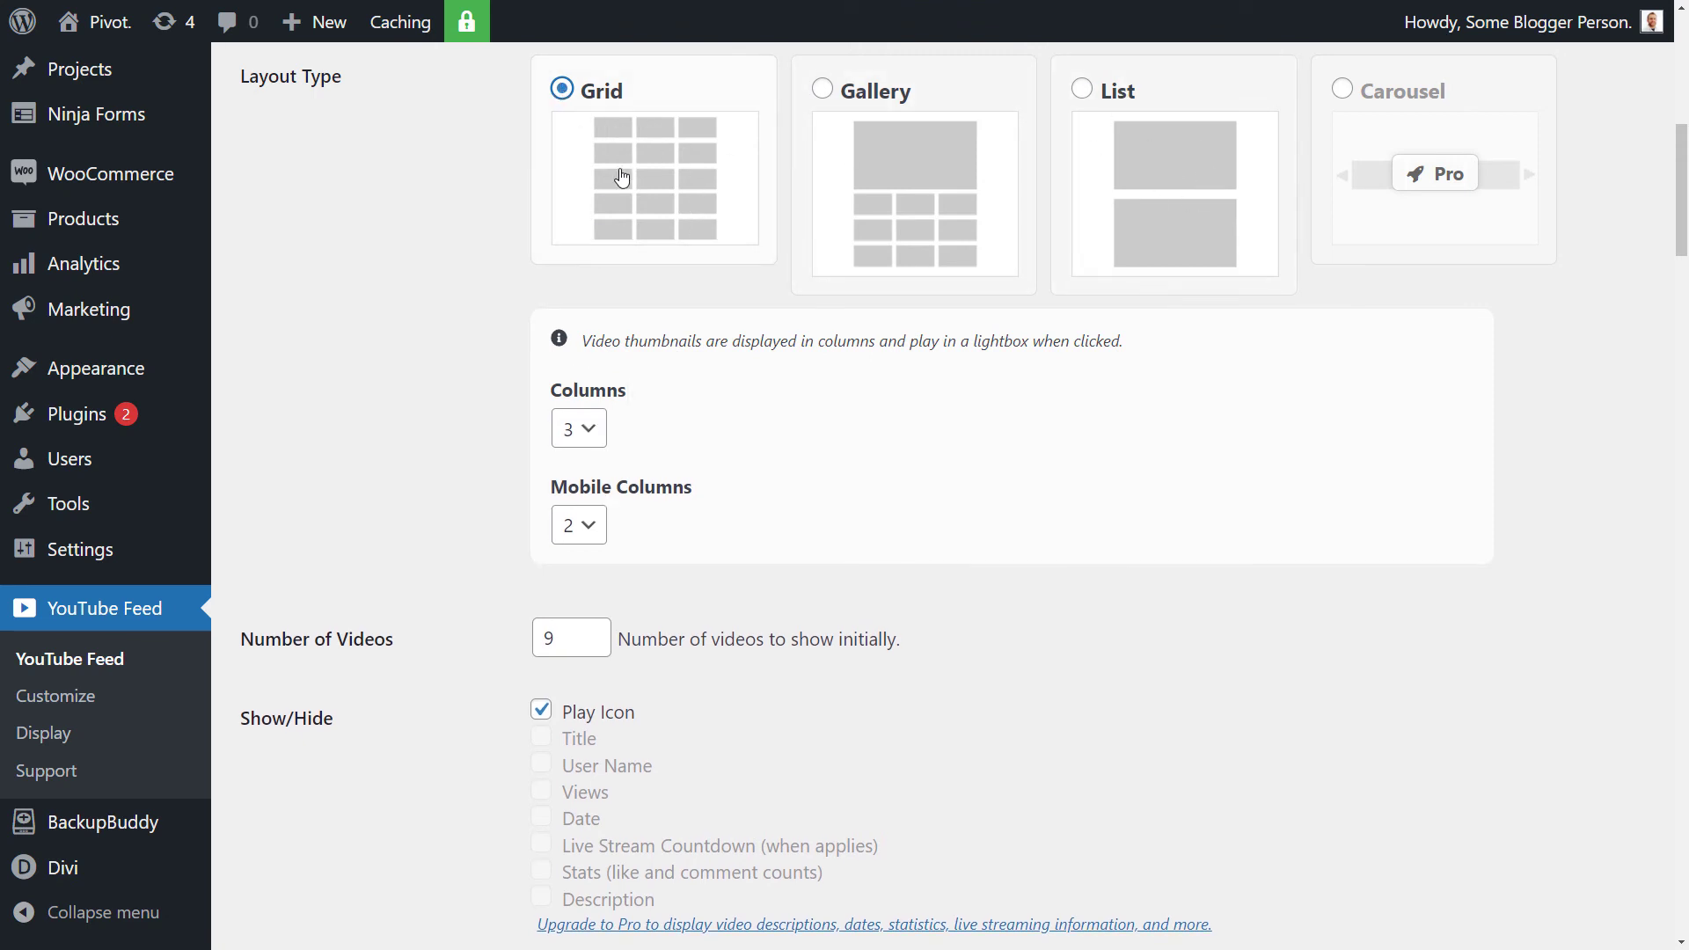
scroll(599, 676, "down", 4)
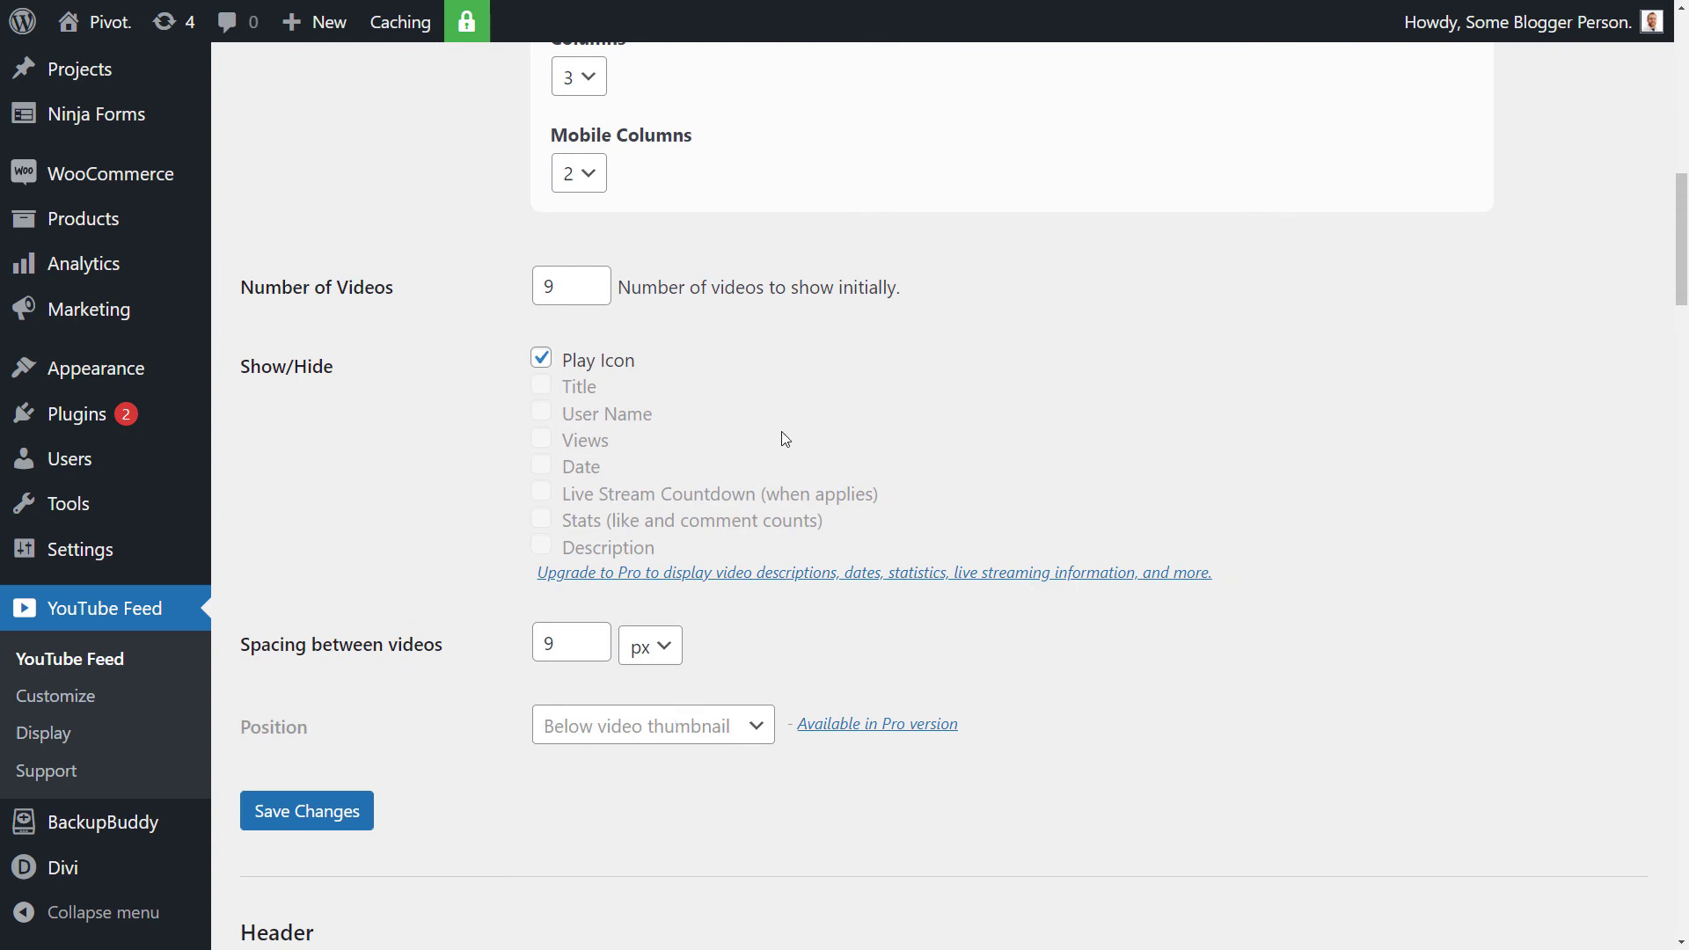
scroll(695, 444, "down", 8)
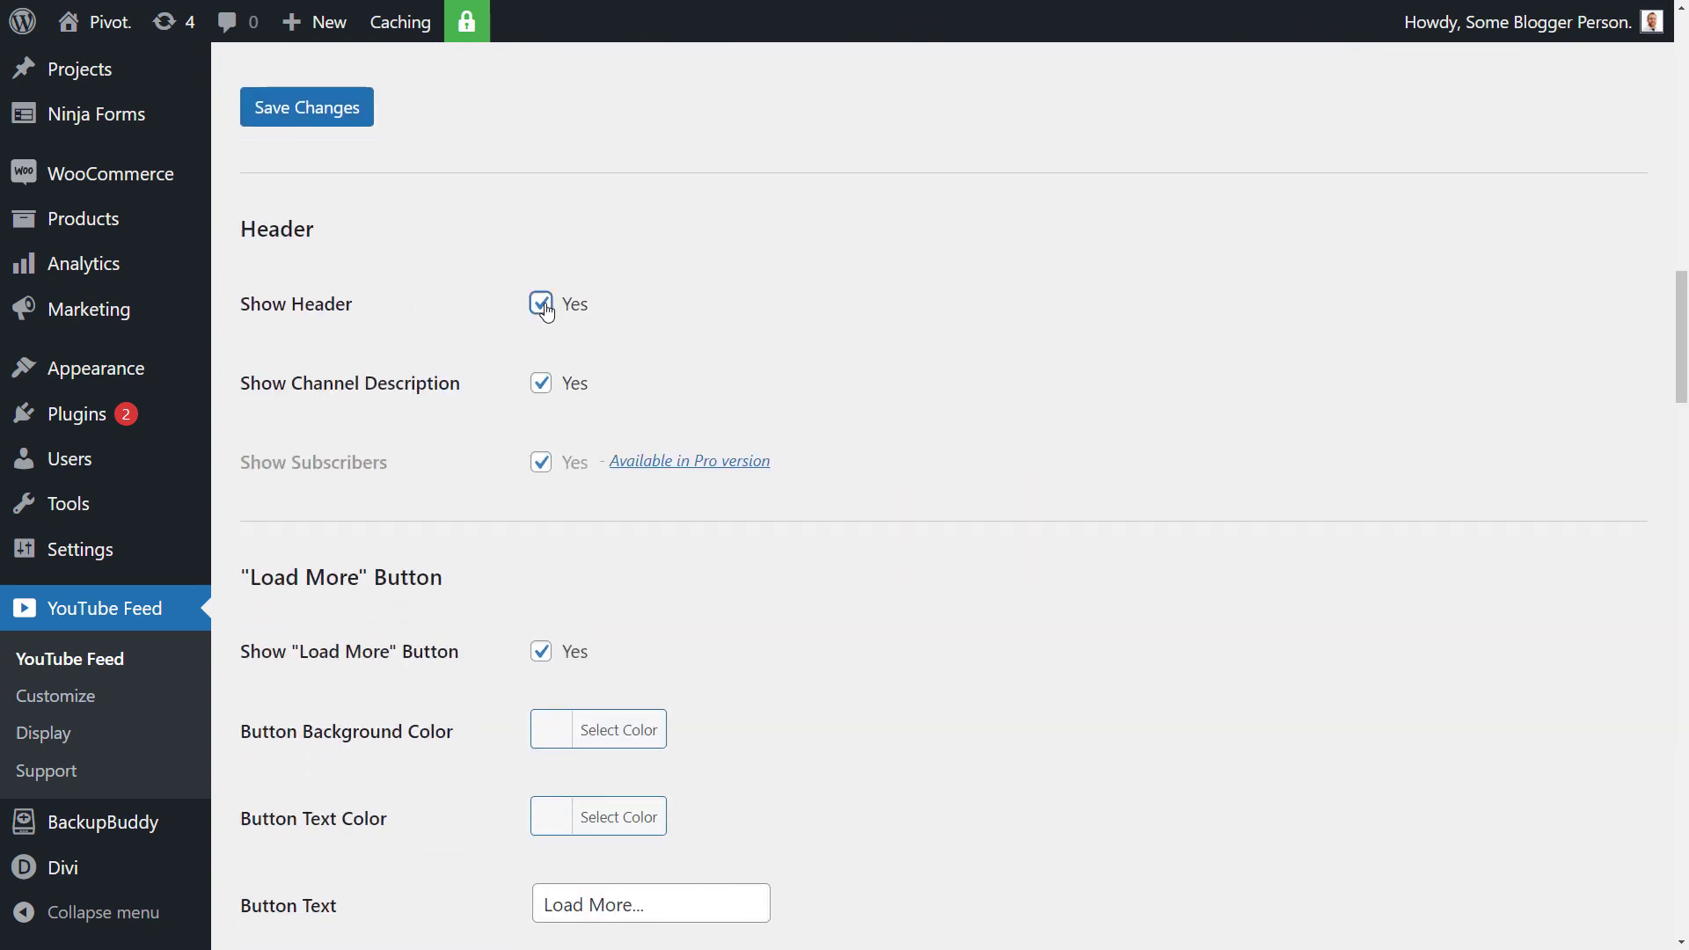
left_click(543, 306)
left_click(542, 387)
scroll(836, 625, "up", 2)
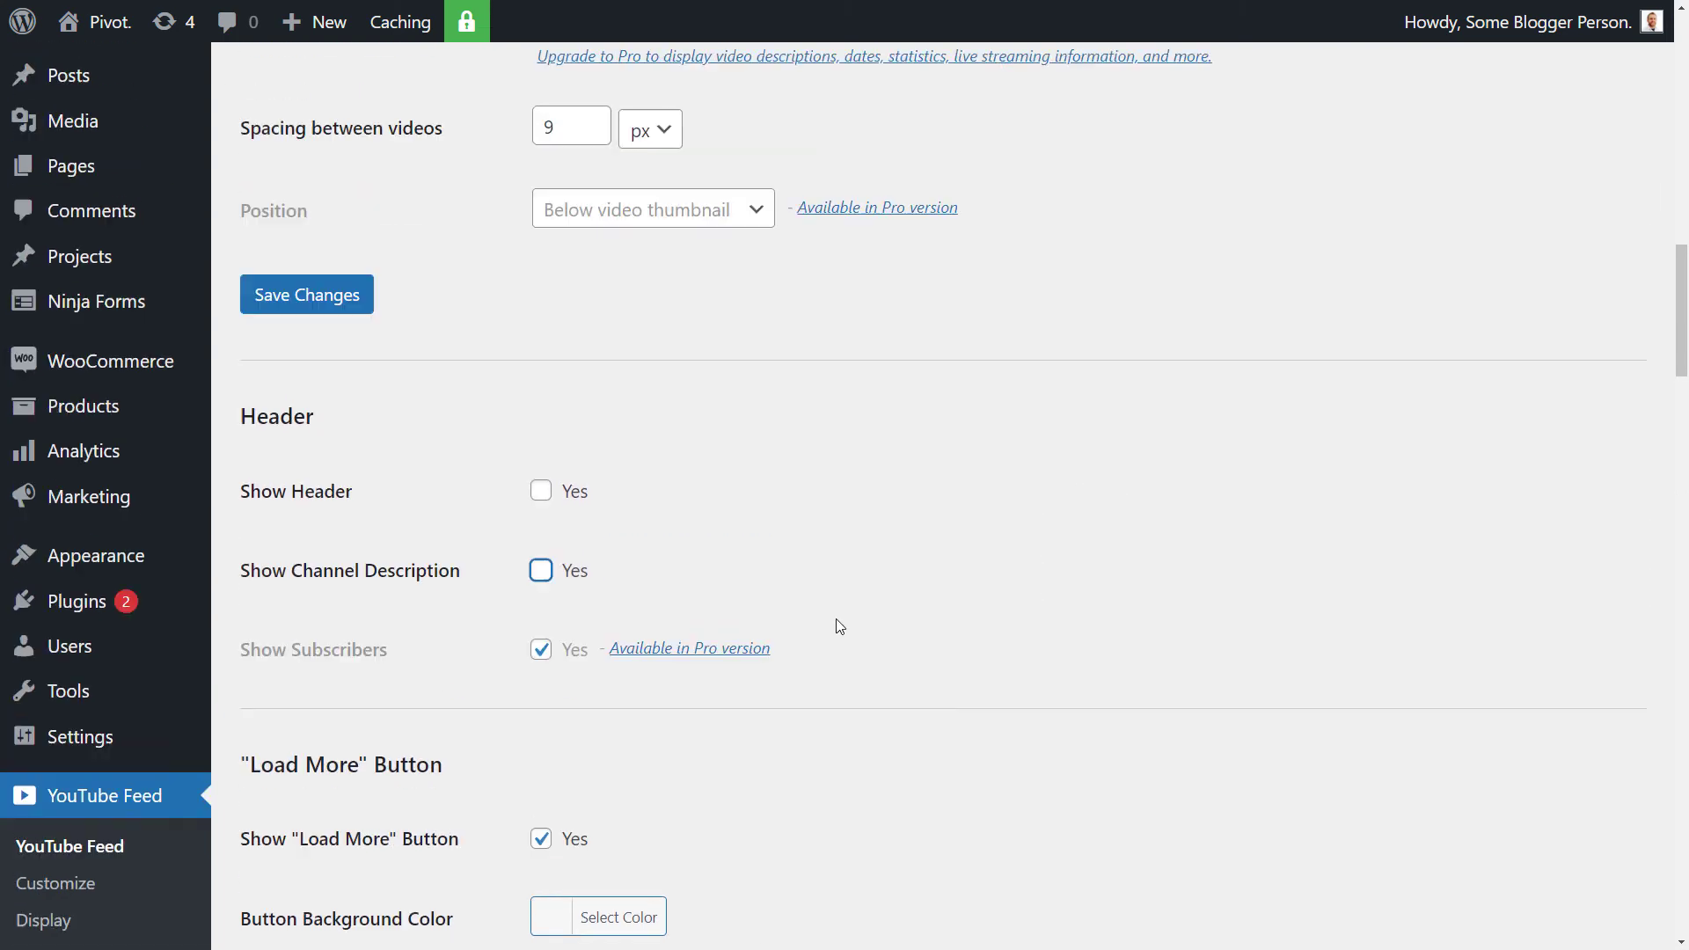
scroll(423, 330, "down", 2)
scroll(404, 316, "up", 2)
left_click(339, 284)
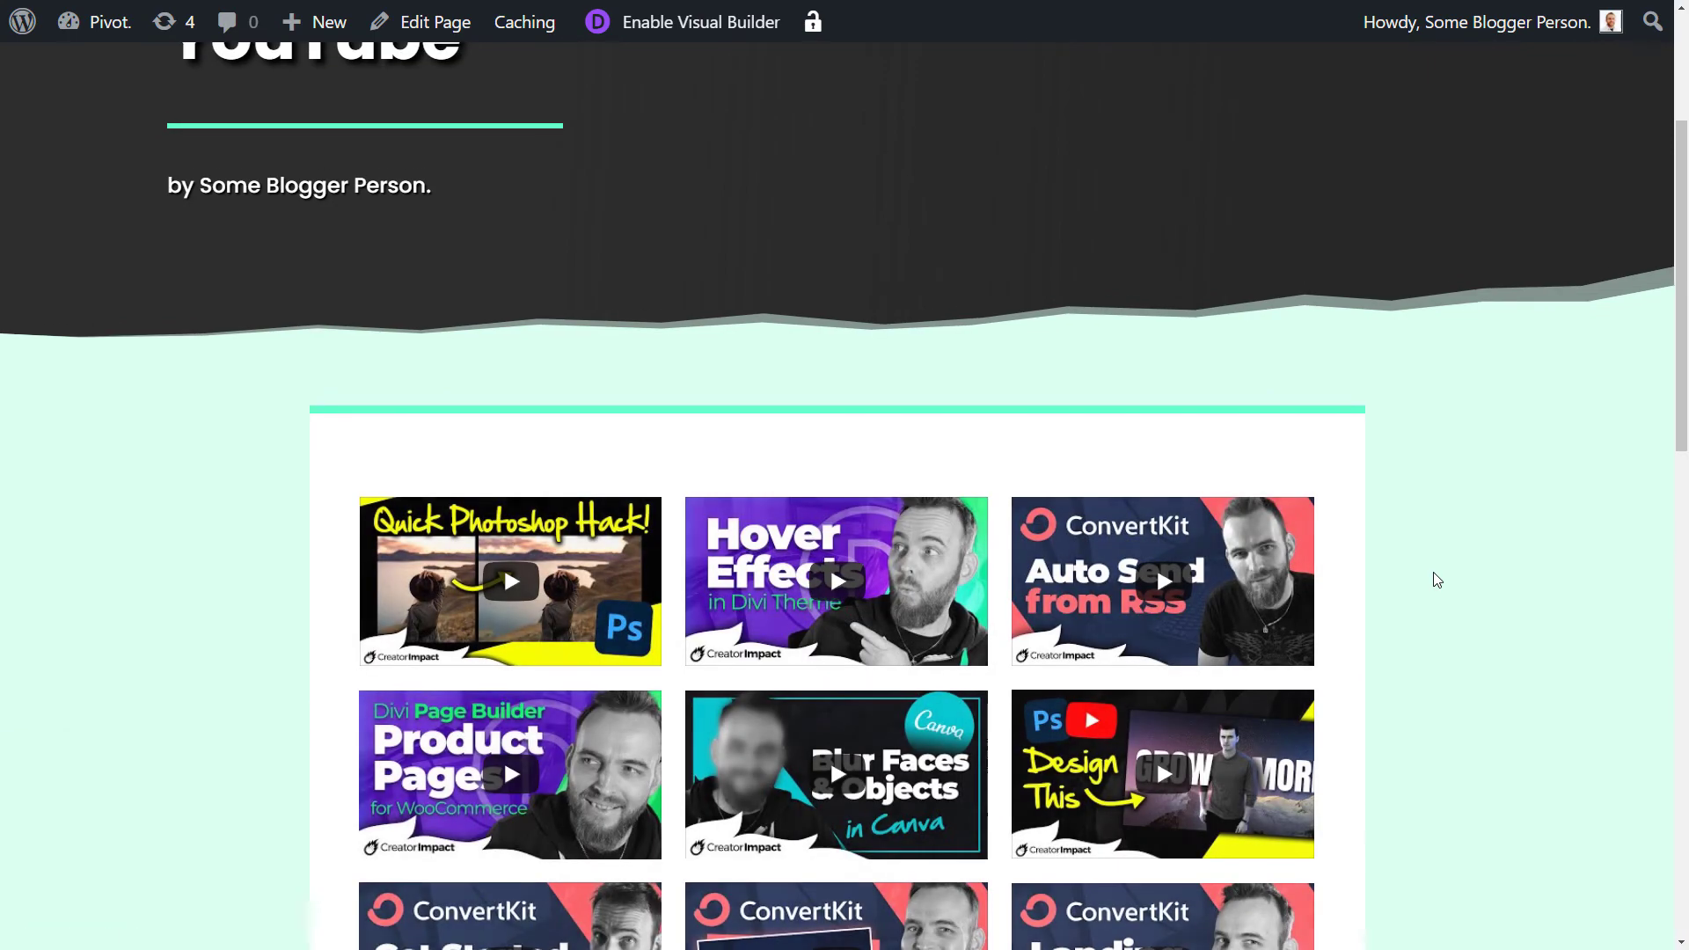
Open the Quick Photoshop Hack video in the lightbox, then close it.
scroll(1275, 378, "down", 5)
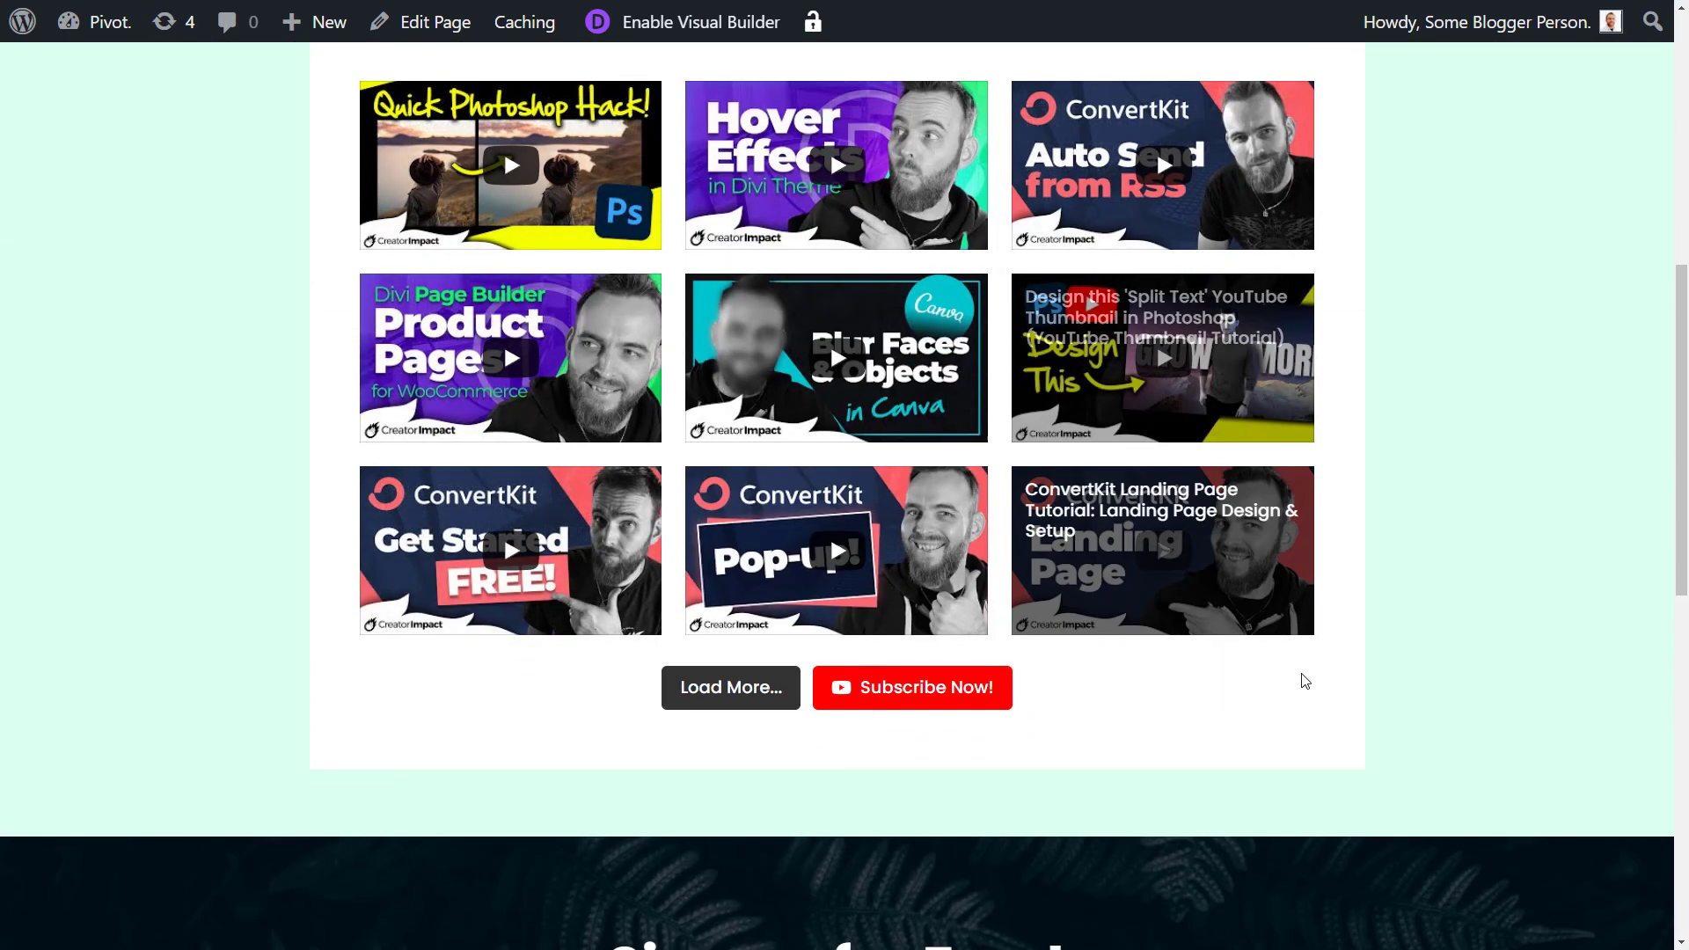
scroll(1301, 678, "up", 3)
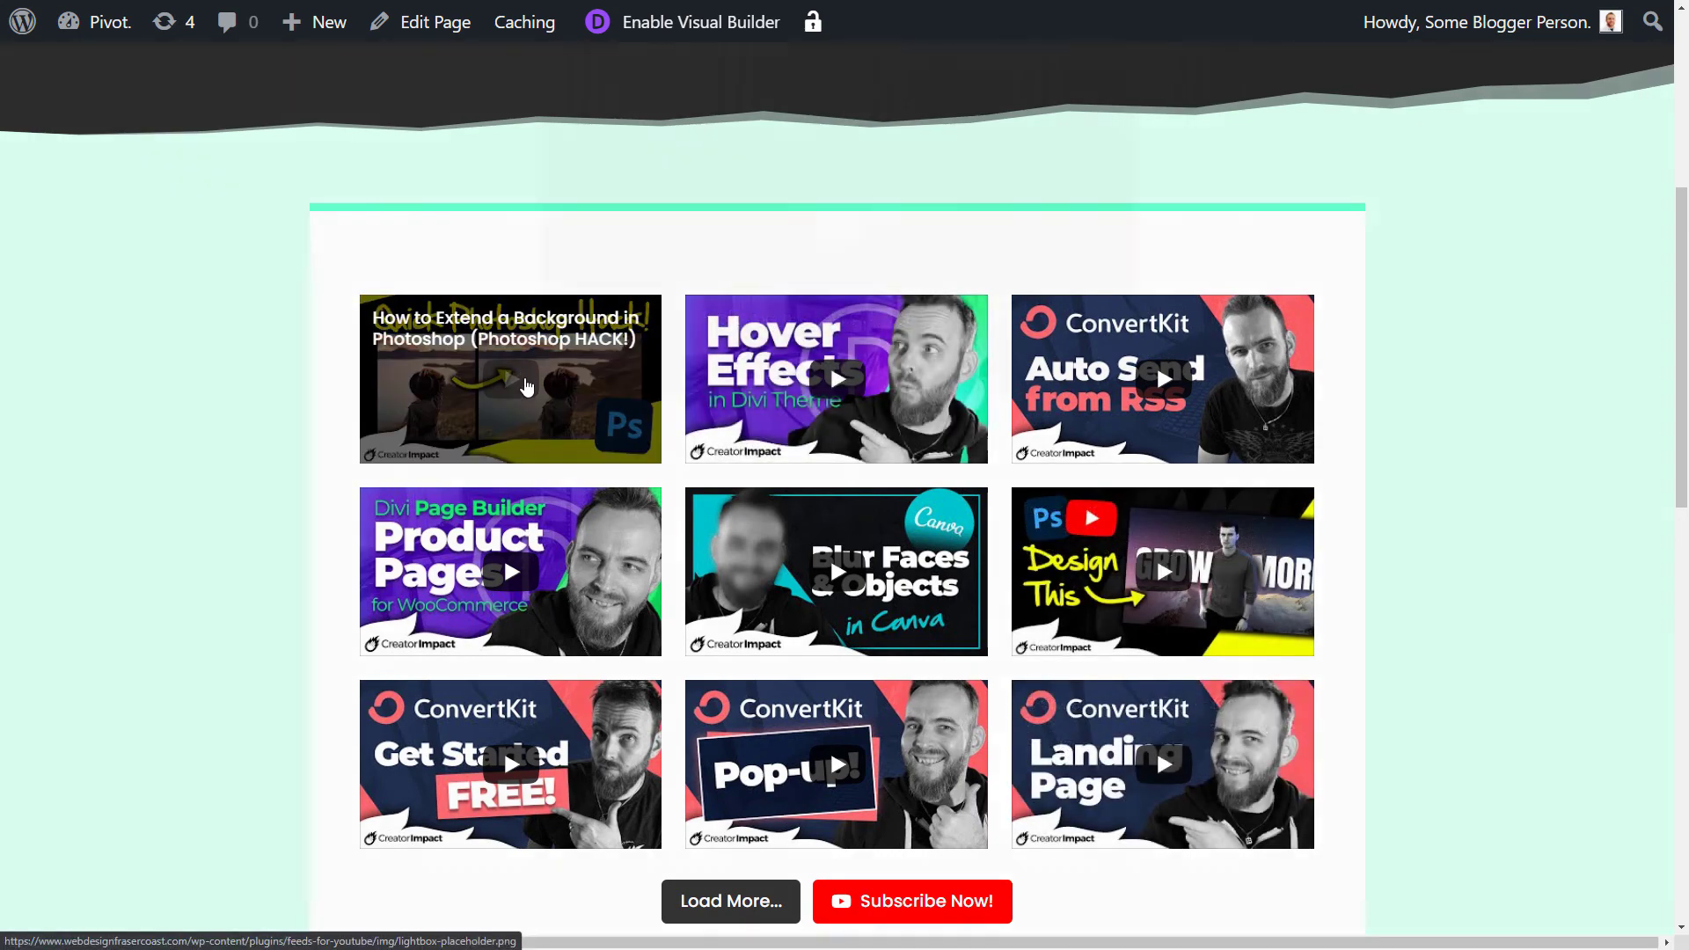
left_click(520, 381)
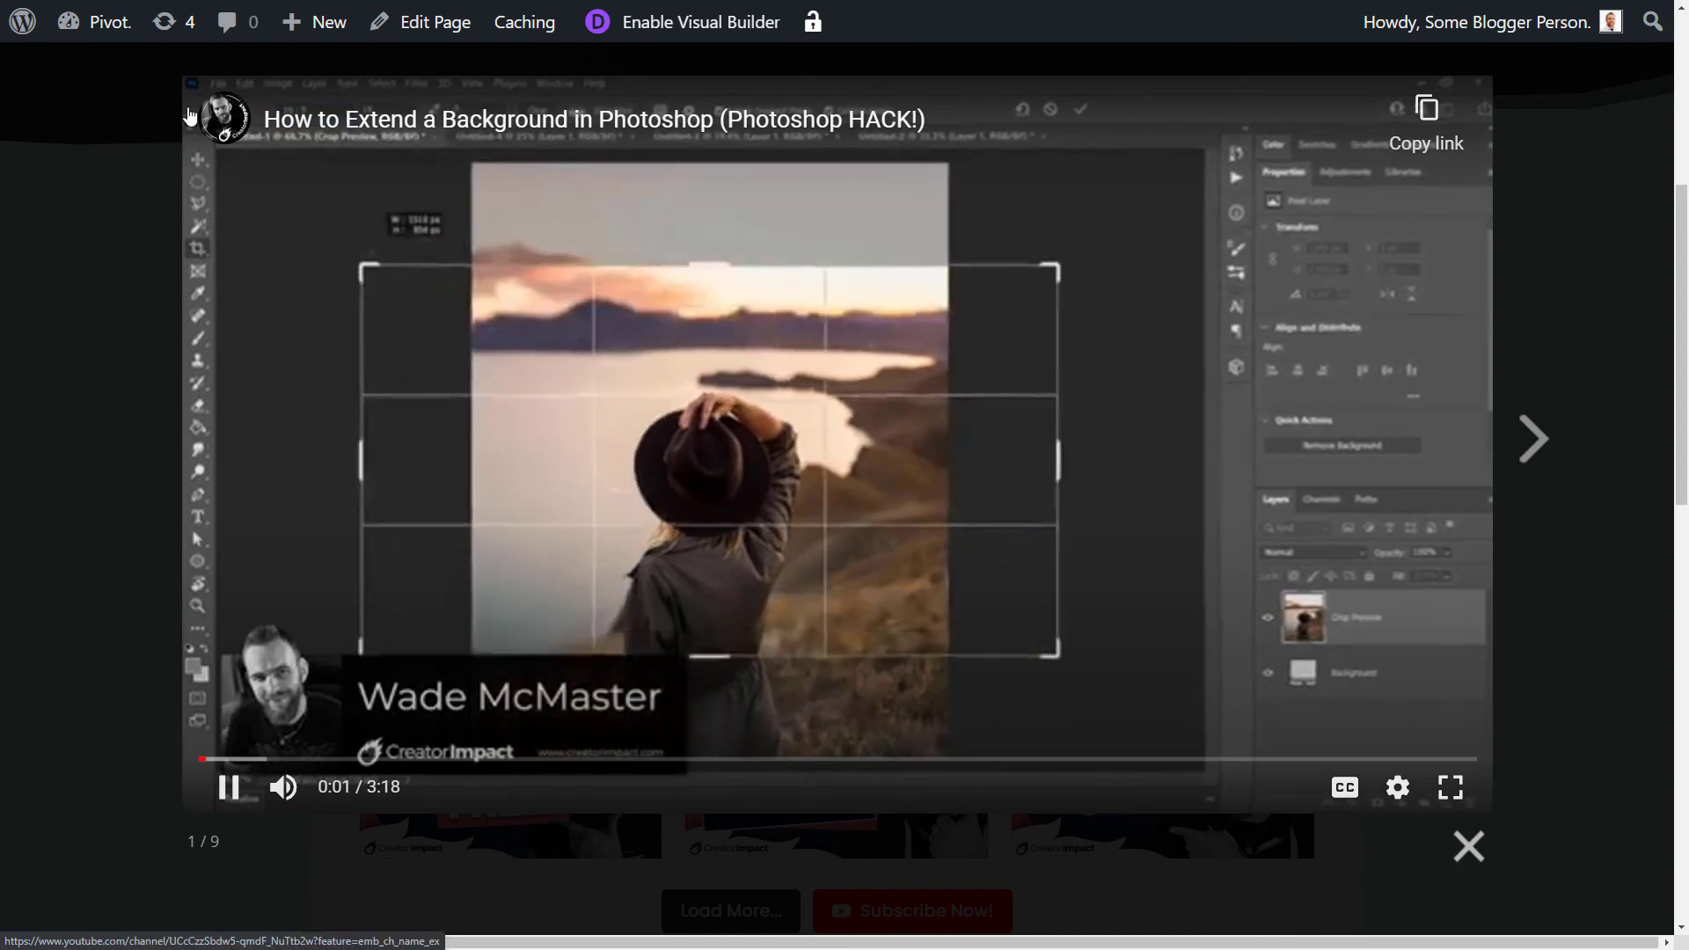
left_click(114, 151)
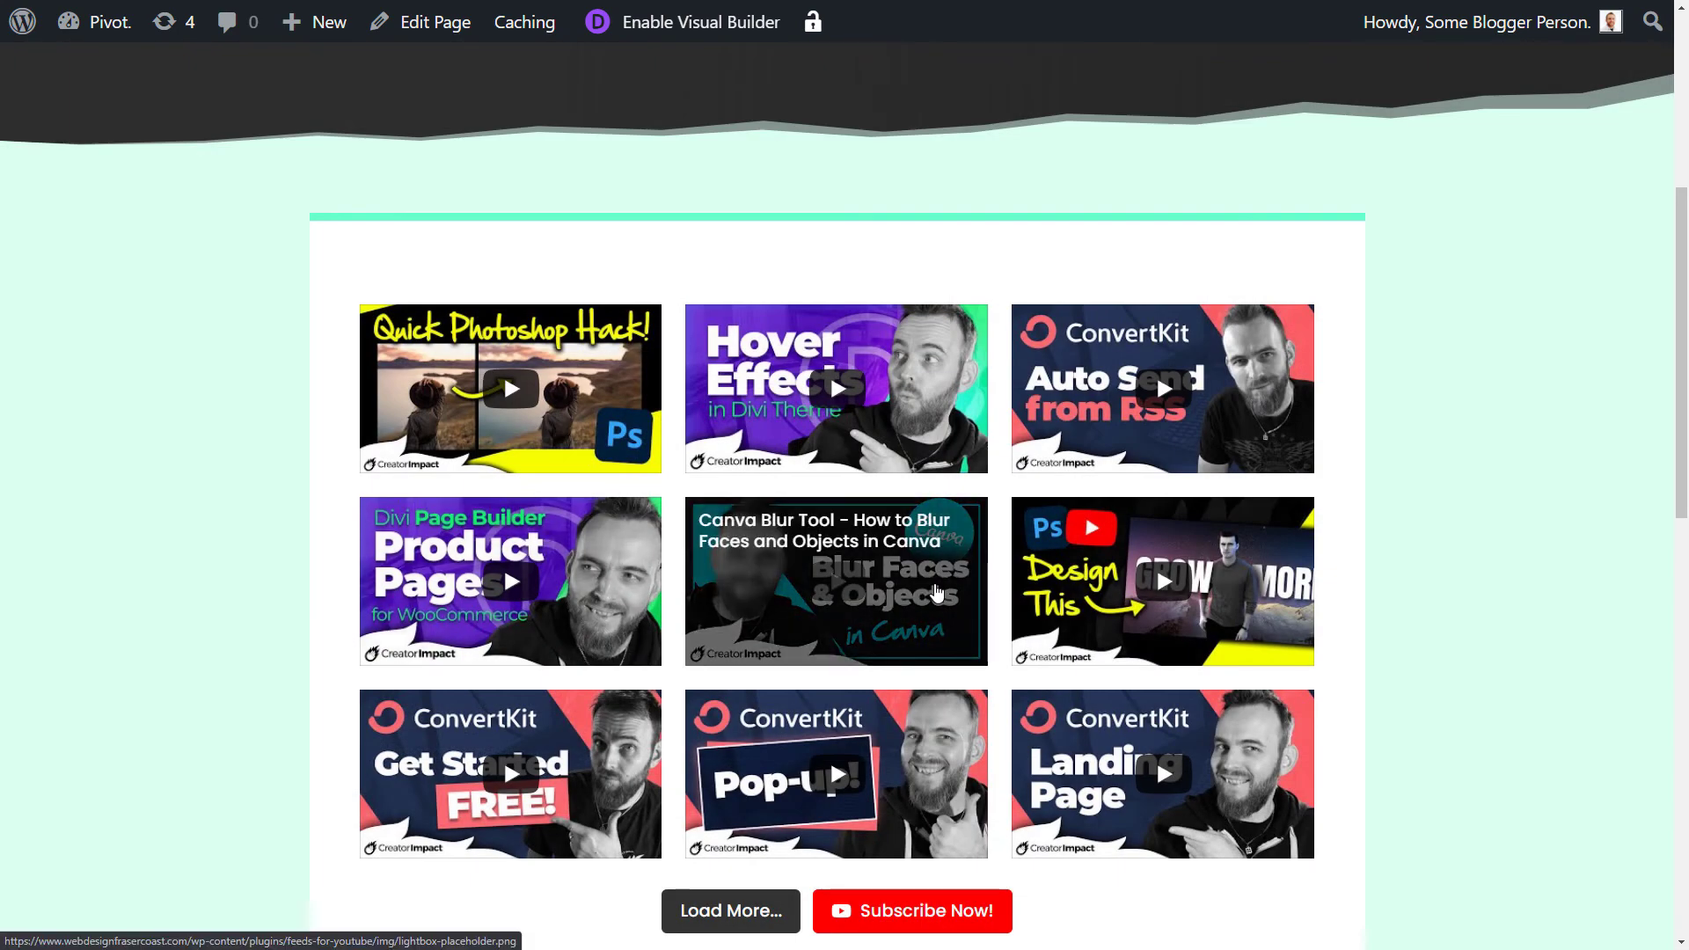
Load more videos into the 3-column grid and scroll through them.
scroll(950, 598, "down", 2)
left_click(739, 706)
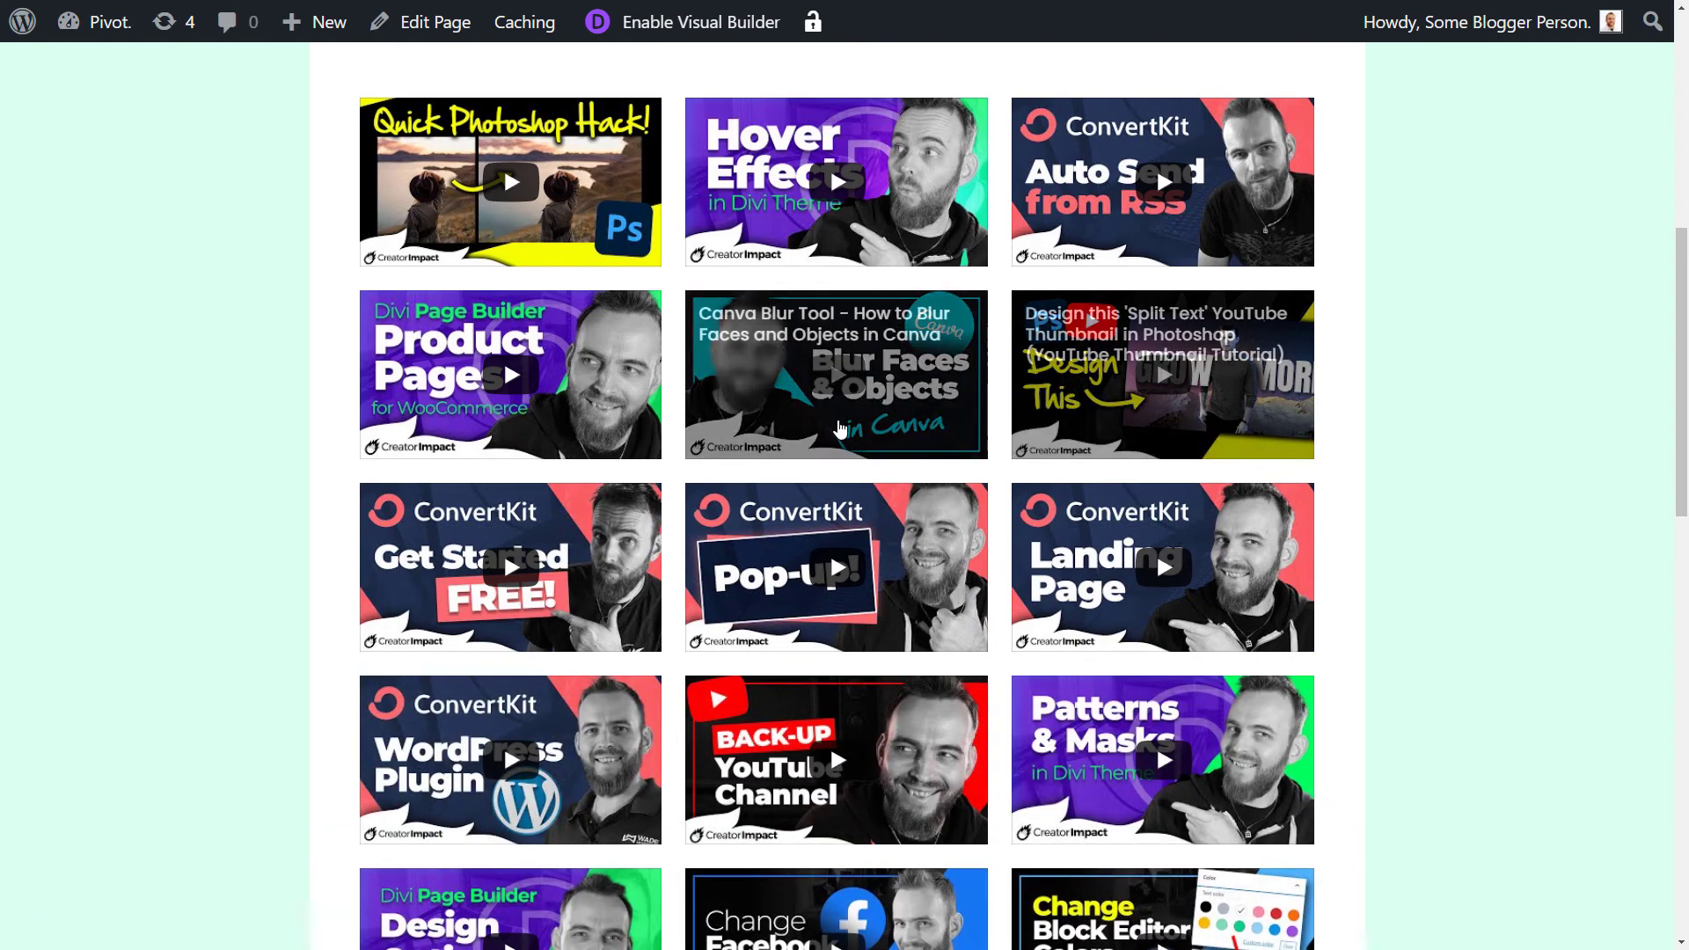
scroll(842, 431, "down", 3)
scroll(844, 492, "down", 3)
scroll(844, 511, "up", 11)
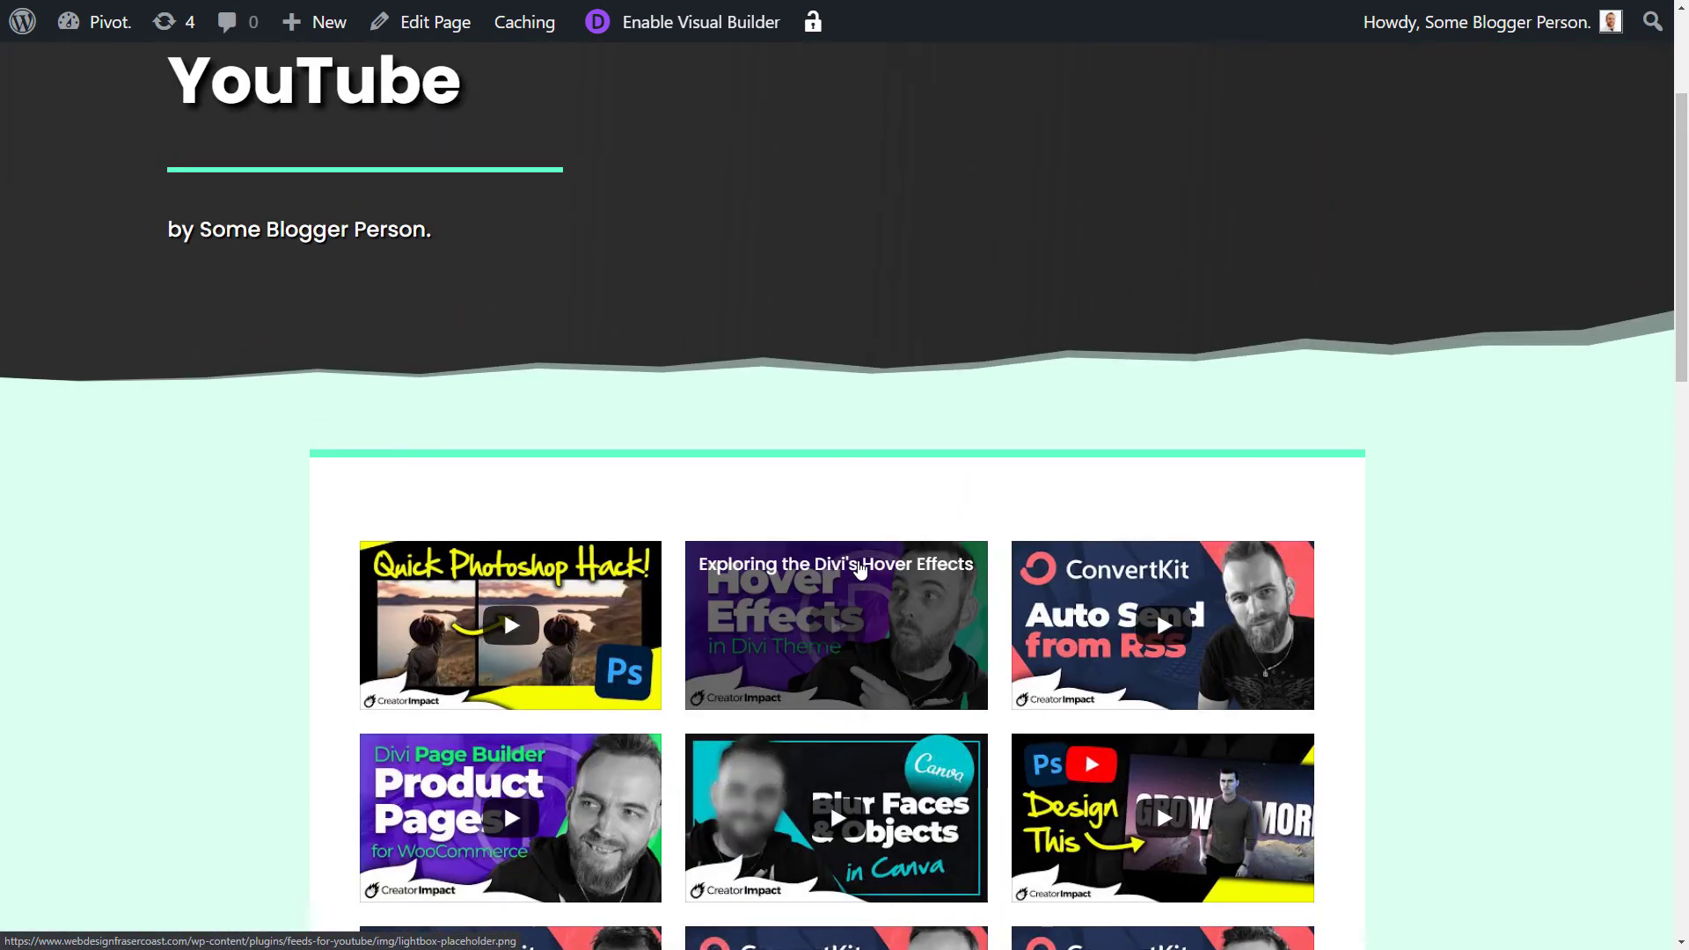
scroll(860, 570, "down", 6)
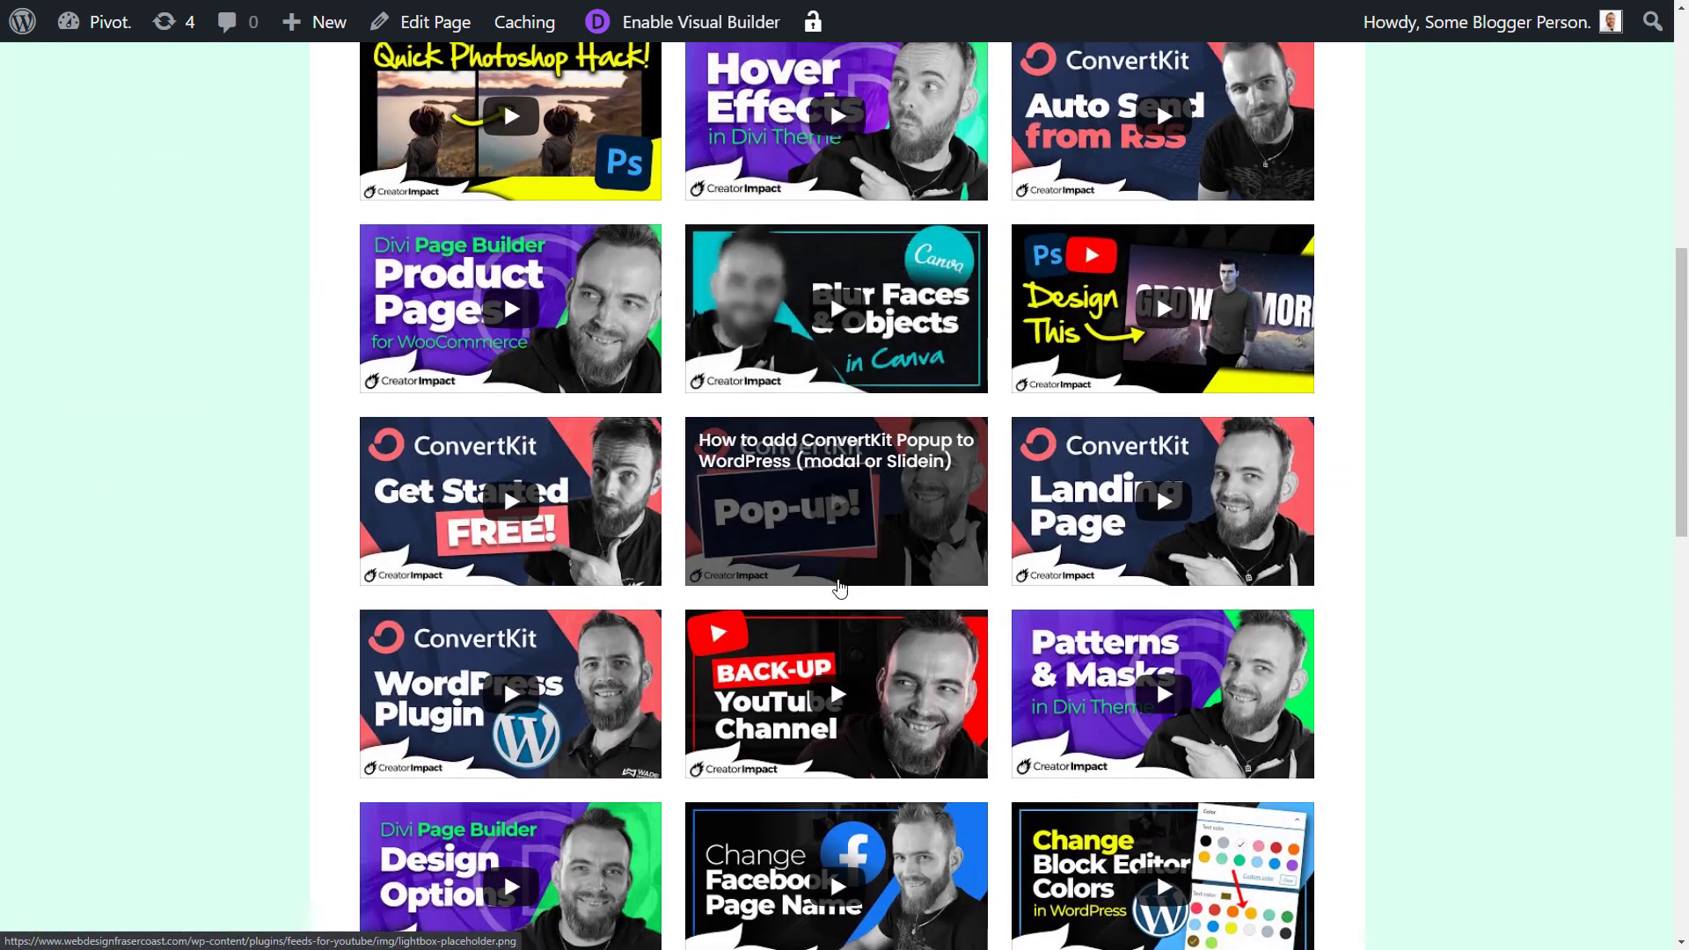
scroll(813, 589, "up", 4)
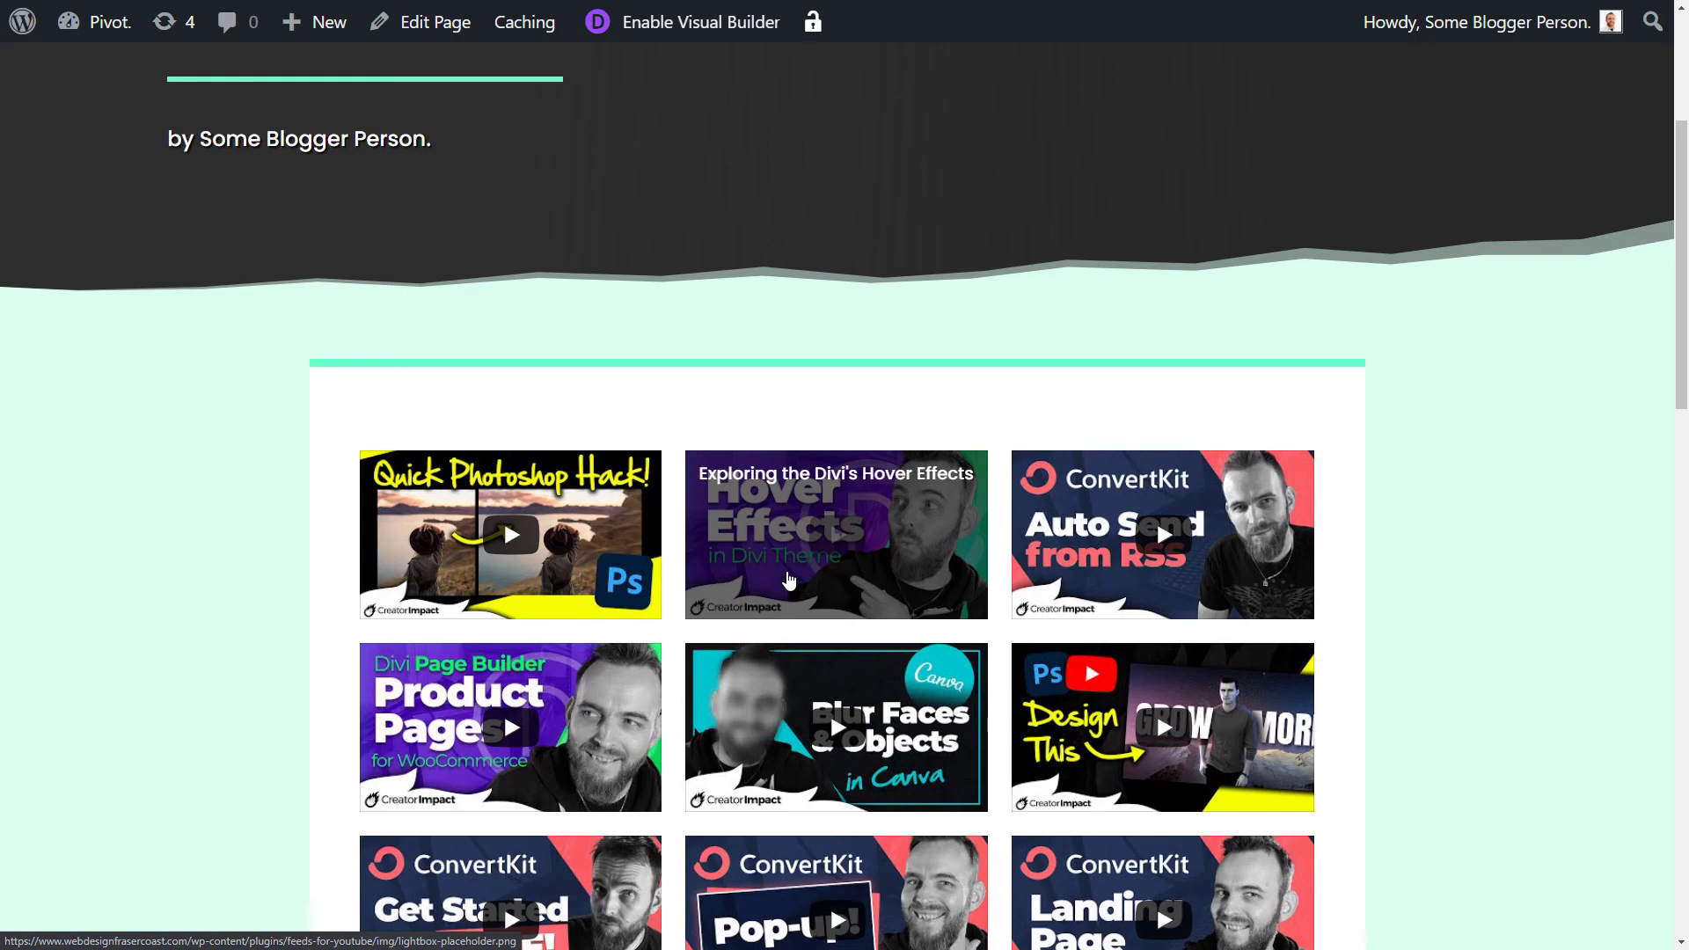
scroll(1674, 364, "down", 10)
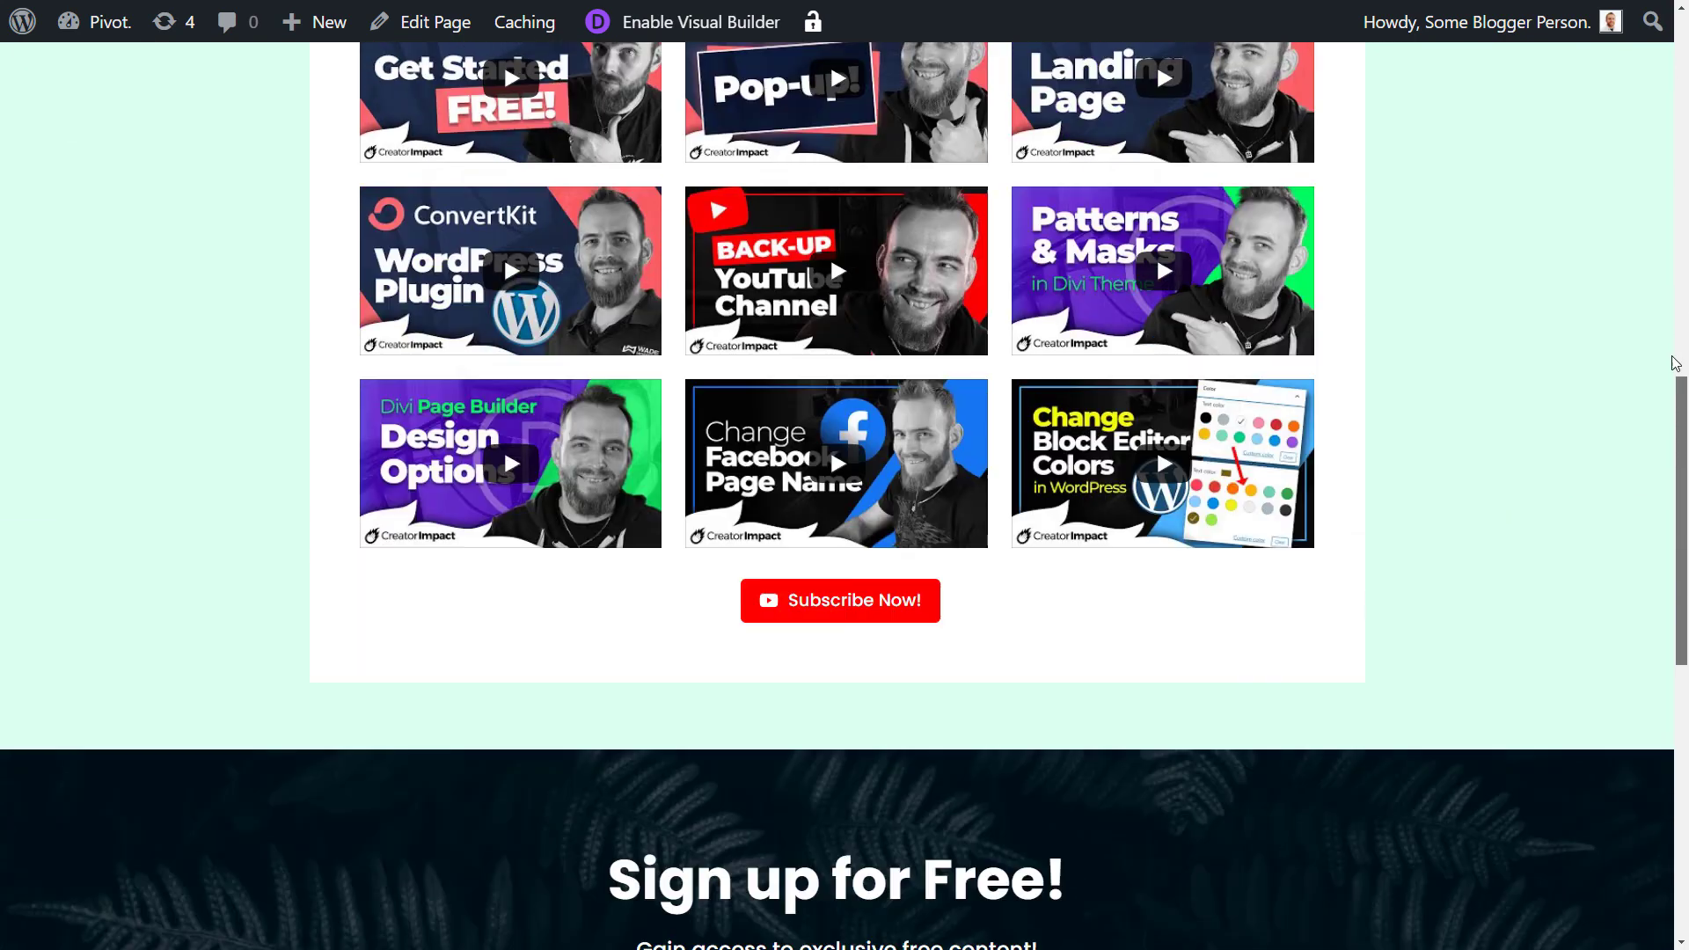
scroll(1387, 238, "up", 4)
scroll(1402, 562, "up", 5)
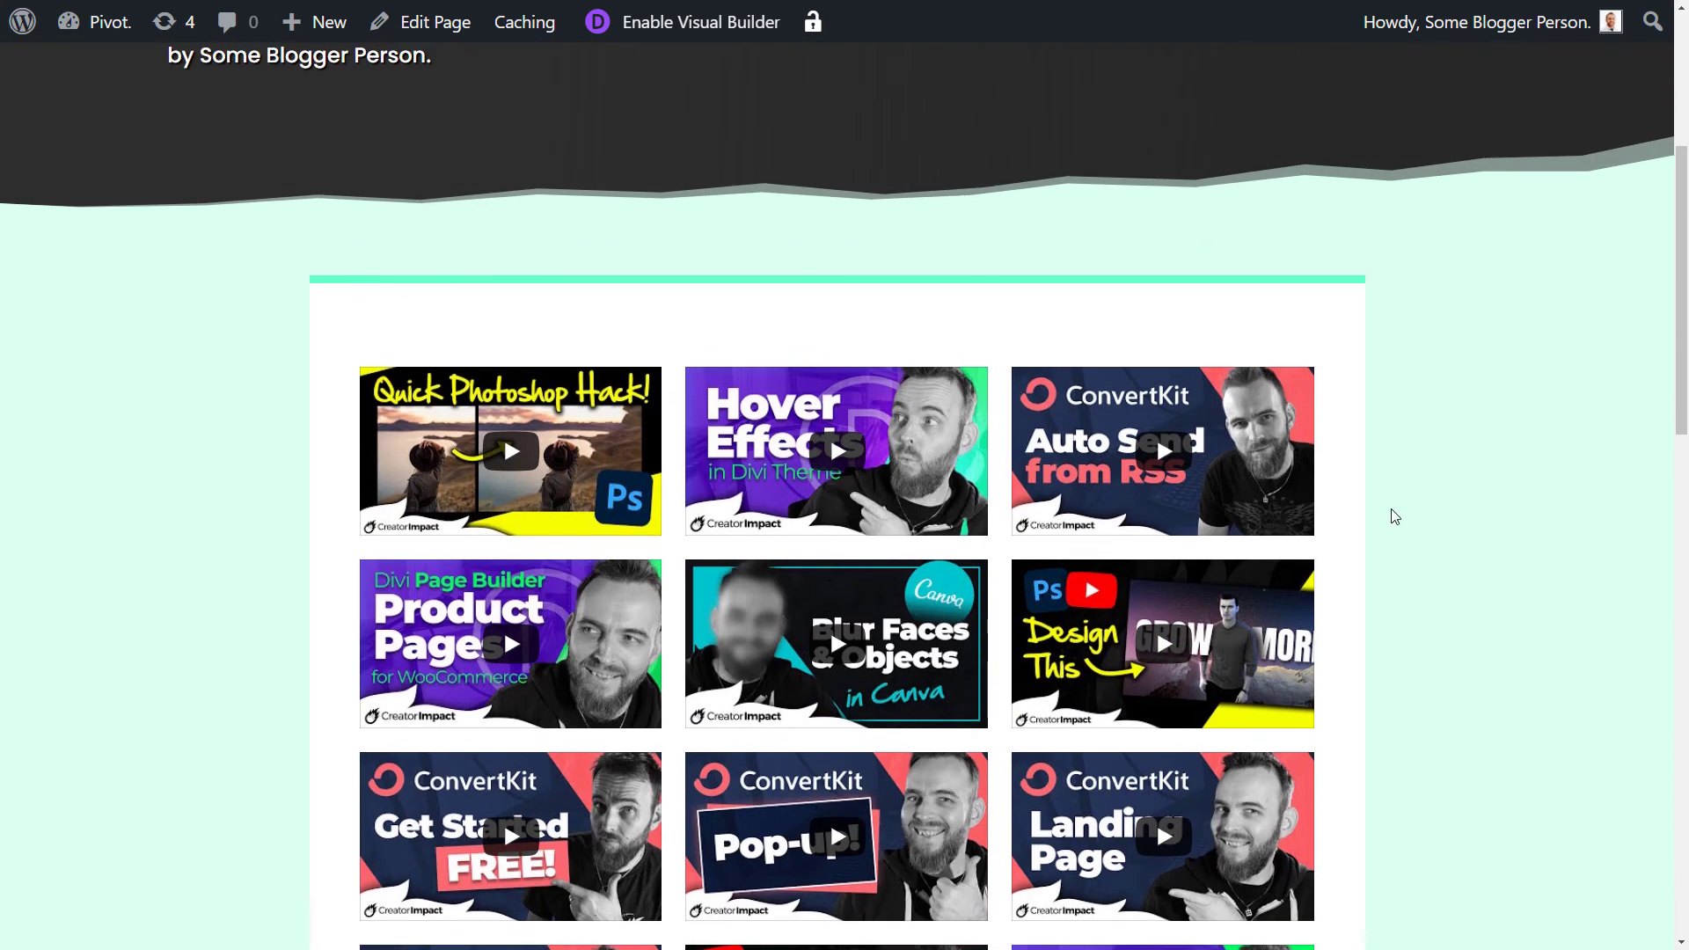